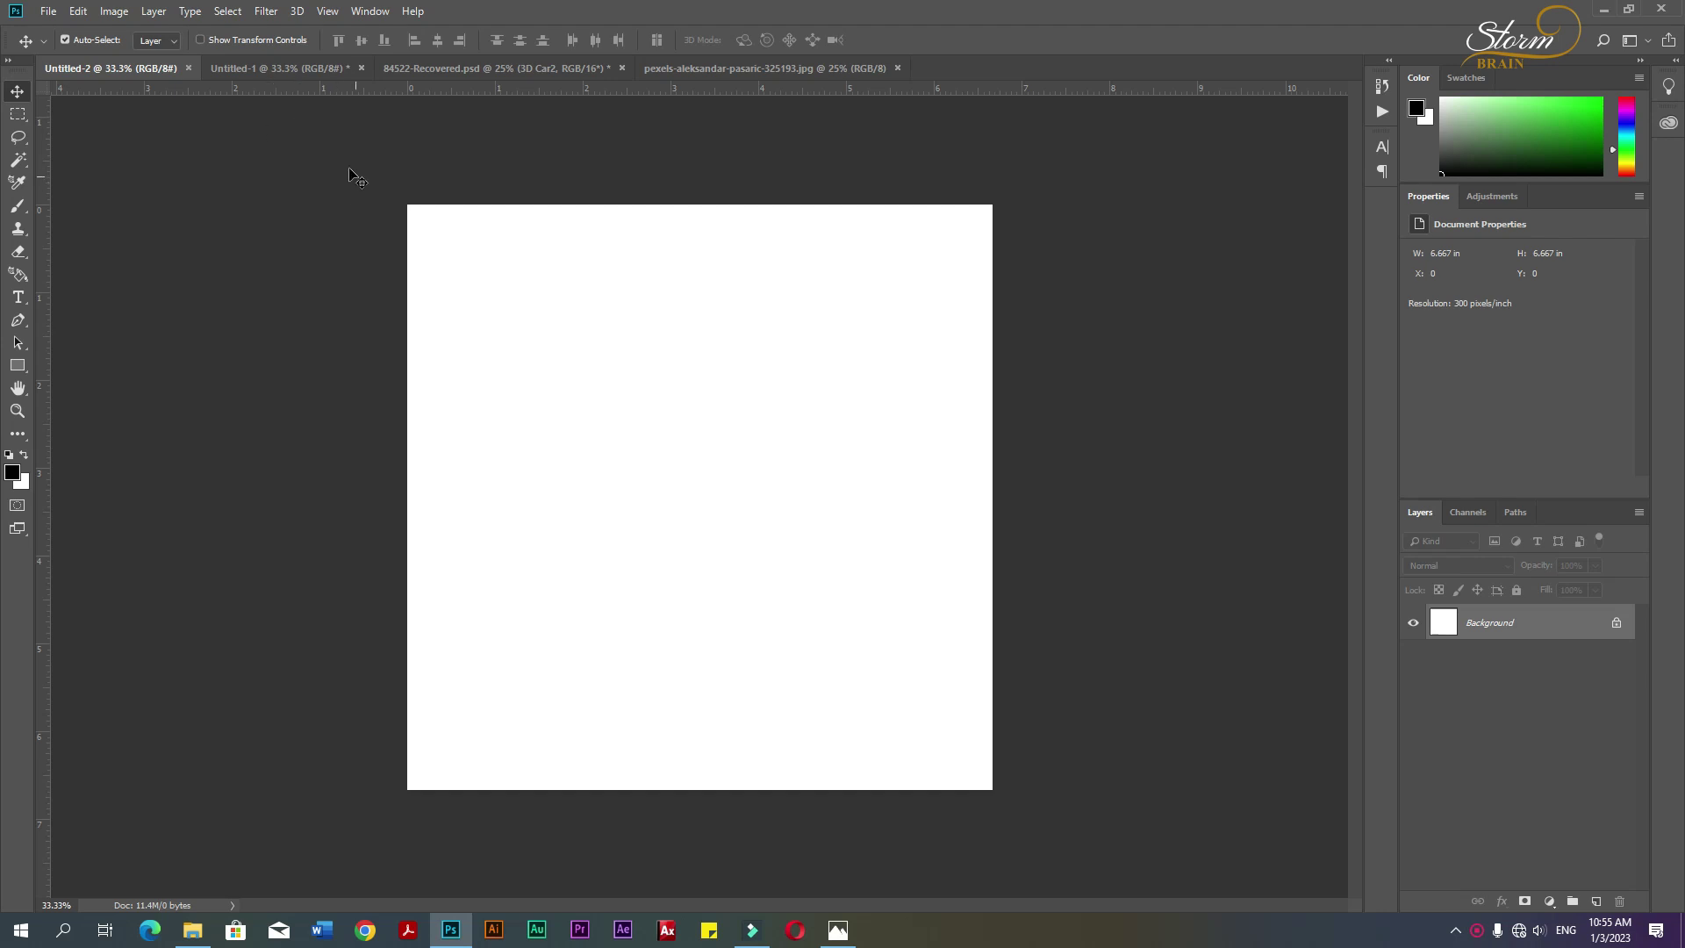
- Copy the city skyline photo from the Pexels image into the blank Untitled-2 document
left_click(281, 68)
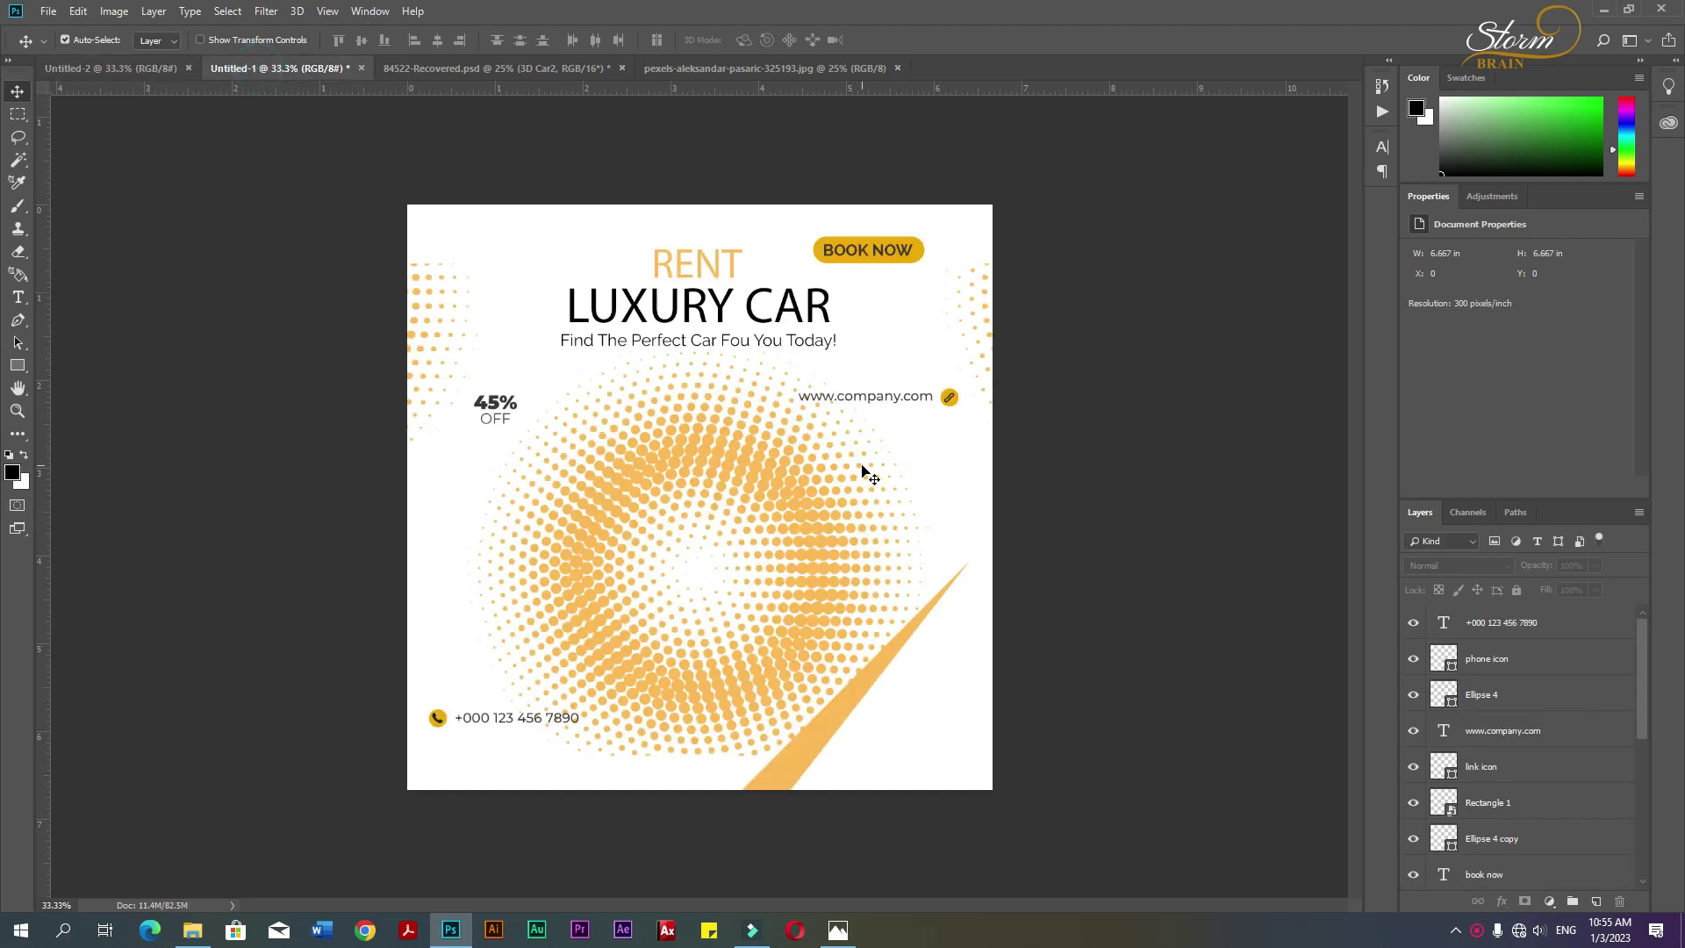
left_click(702, 68)
left_click_drag(612, 336, 568, 410)
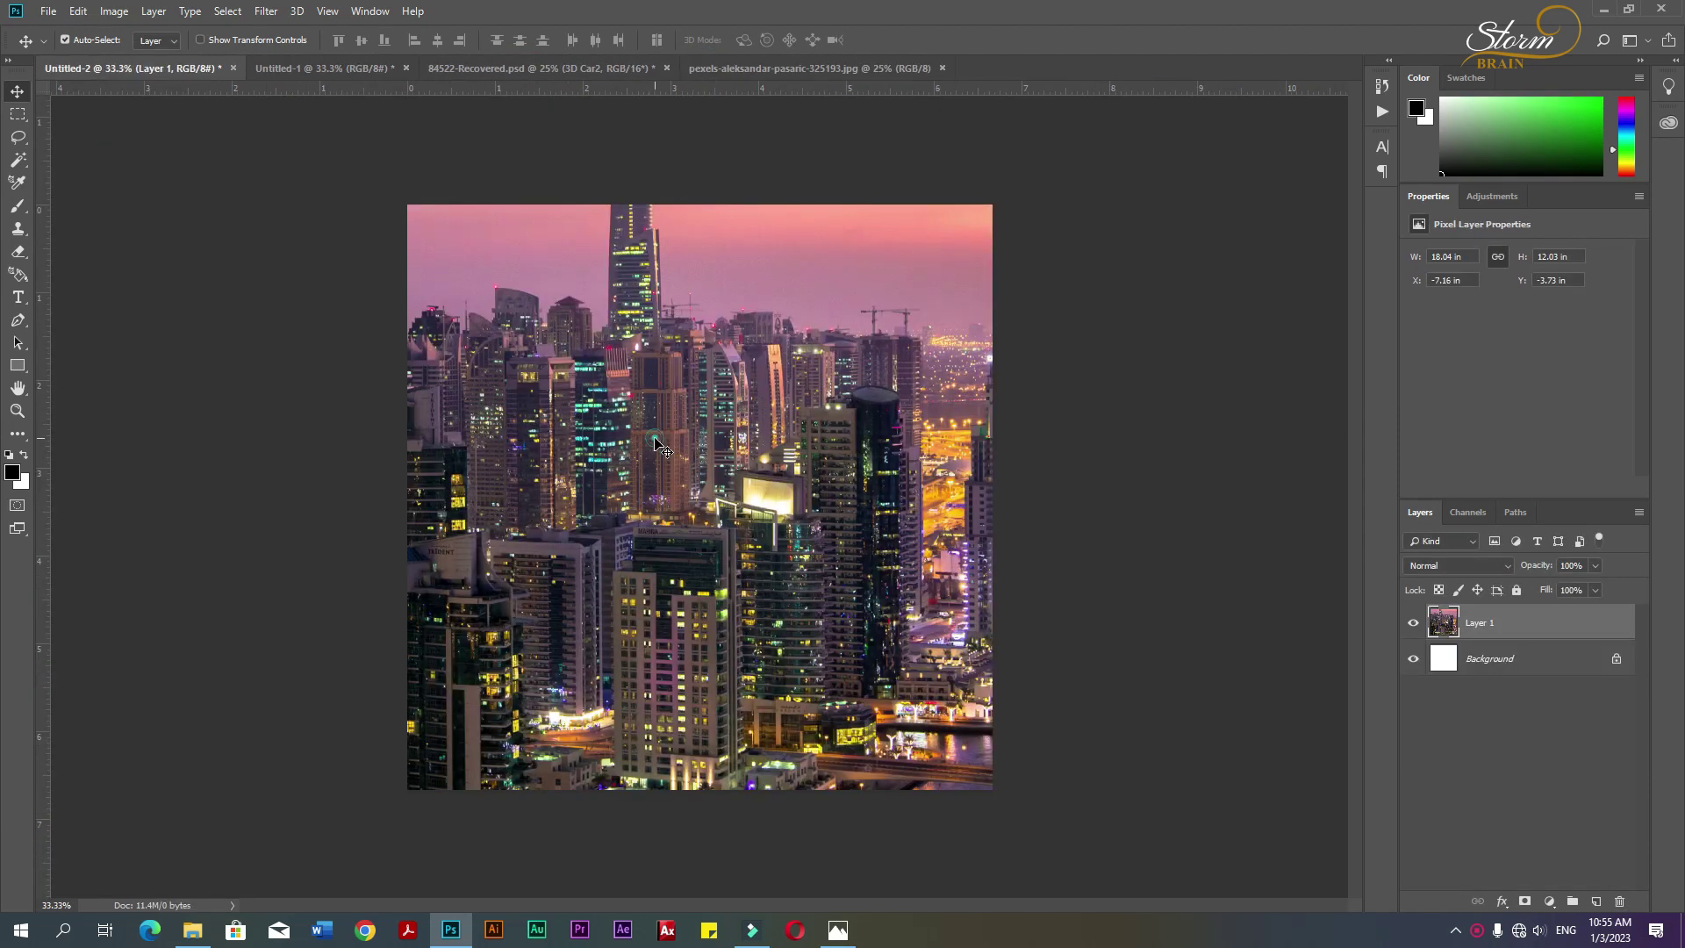
- Scale the skyline photo down to about 7.52 × 5.01 in and position it across the upper canvas
key("ctrl+t")
key("ctrl+0")
left_click_drag(953, 685, 787, 568)
key("ctrl+z")
left_click_drag(700, 527, 760, 535)
key("Return")
key("ctrl+0")
scroll(645, 496, "up", 3)
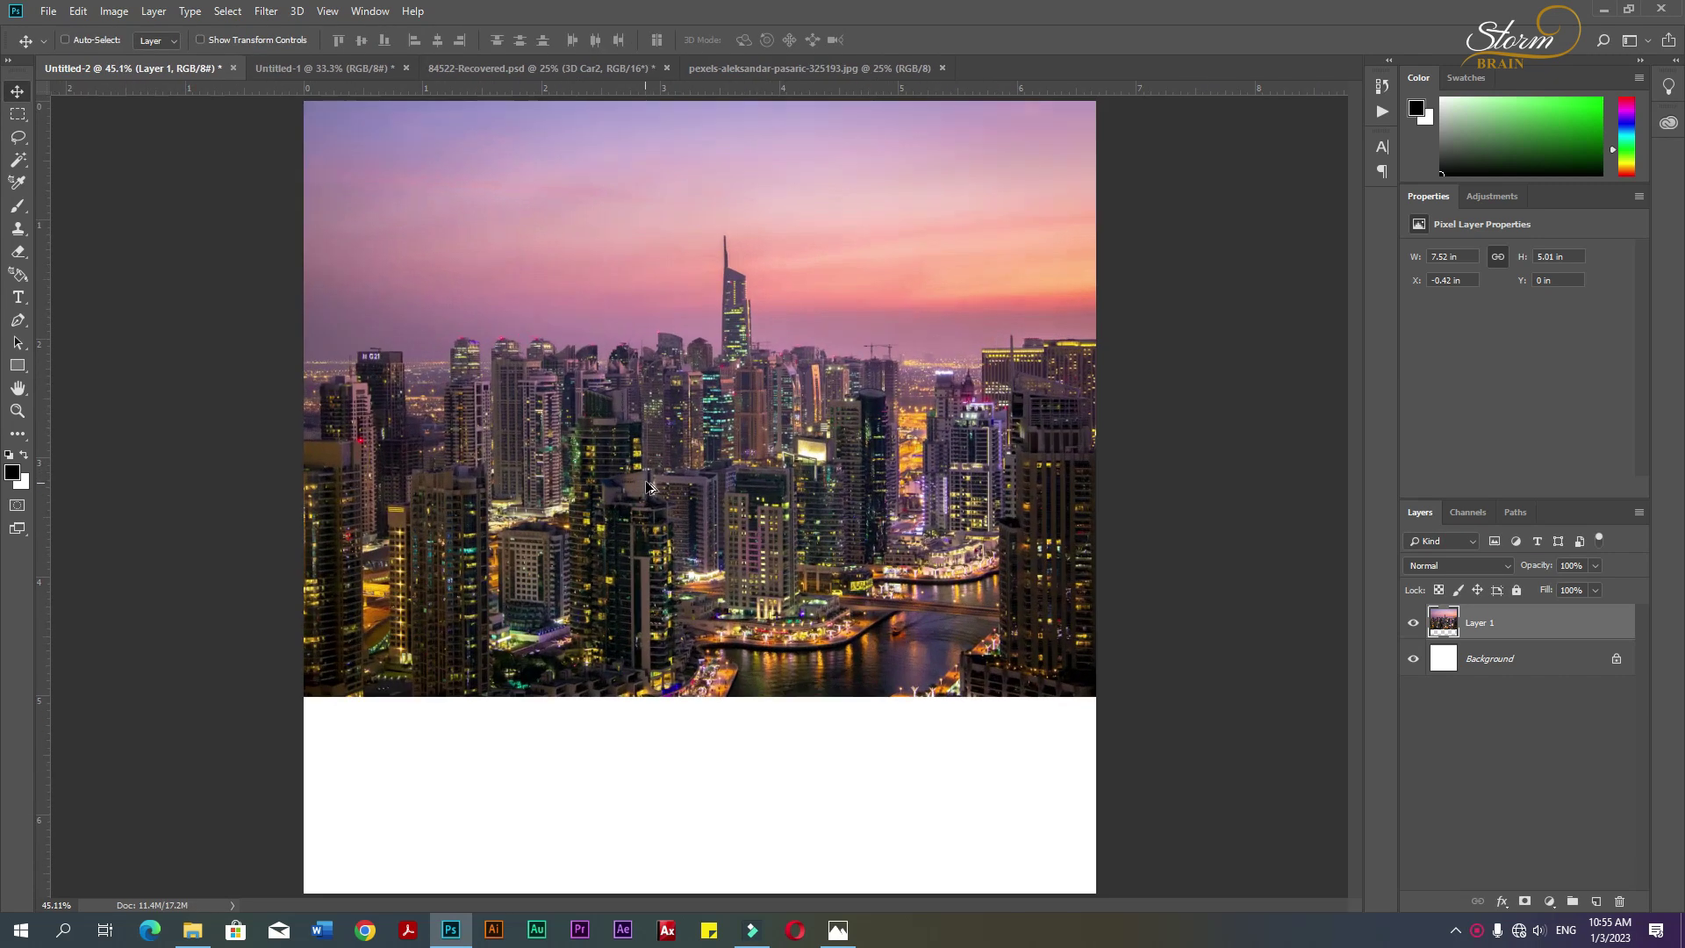
scroll(671, 488, "down", 1)
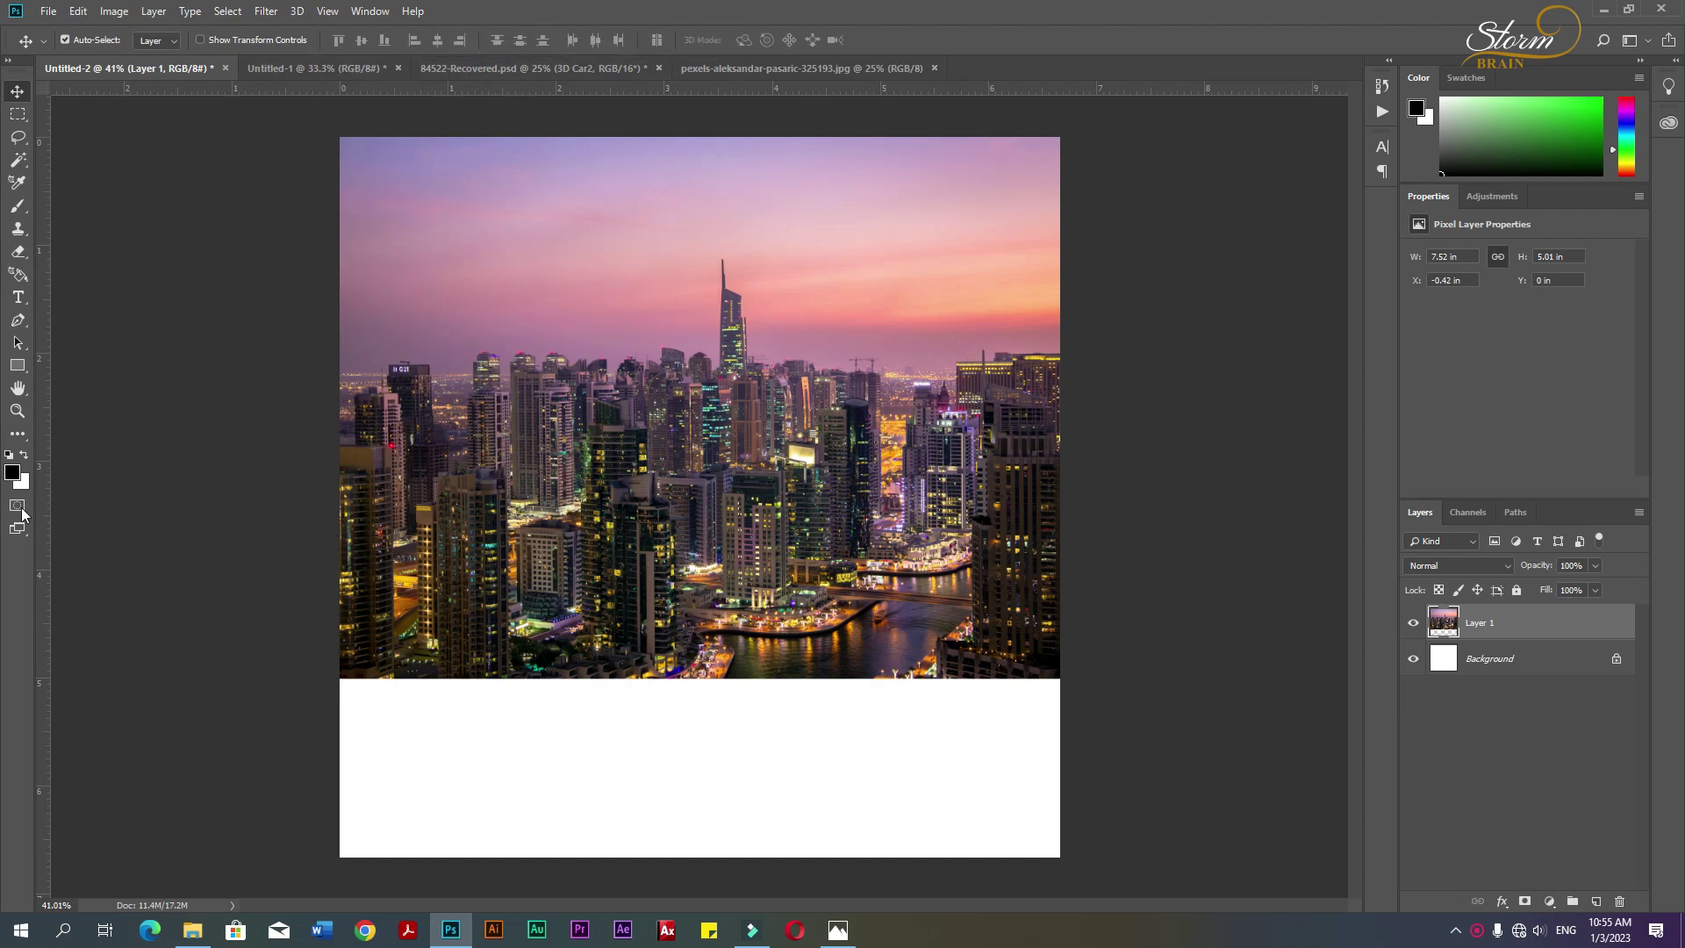
- Sample the gold of the BOOK NOW button in Untitled-1 as the foreground colour
left_click(13, 473)
left_click(1365, 330)
left_click(492, 69)
left_click(316, 70)
left_click(9, 477)
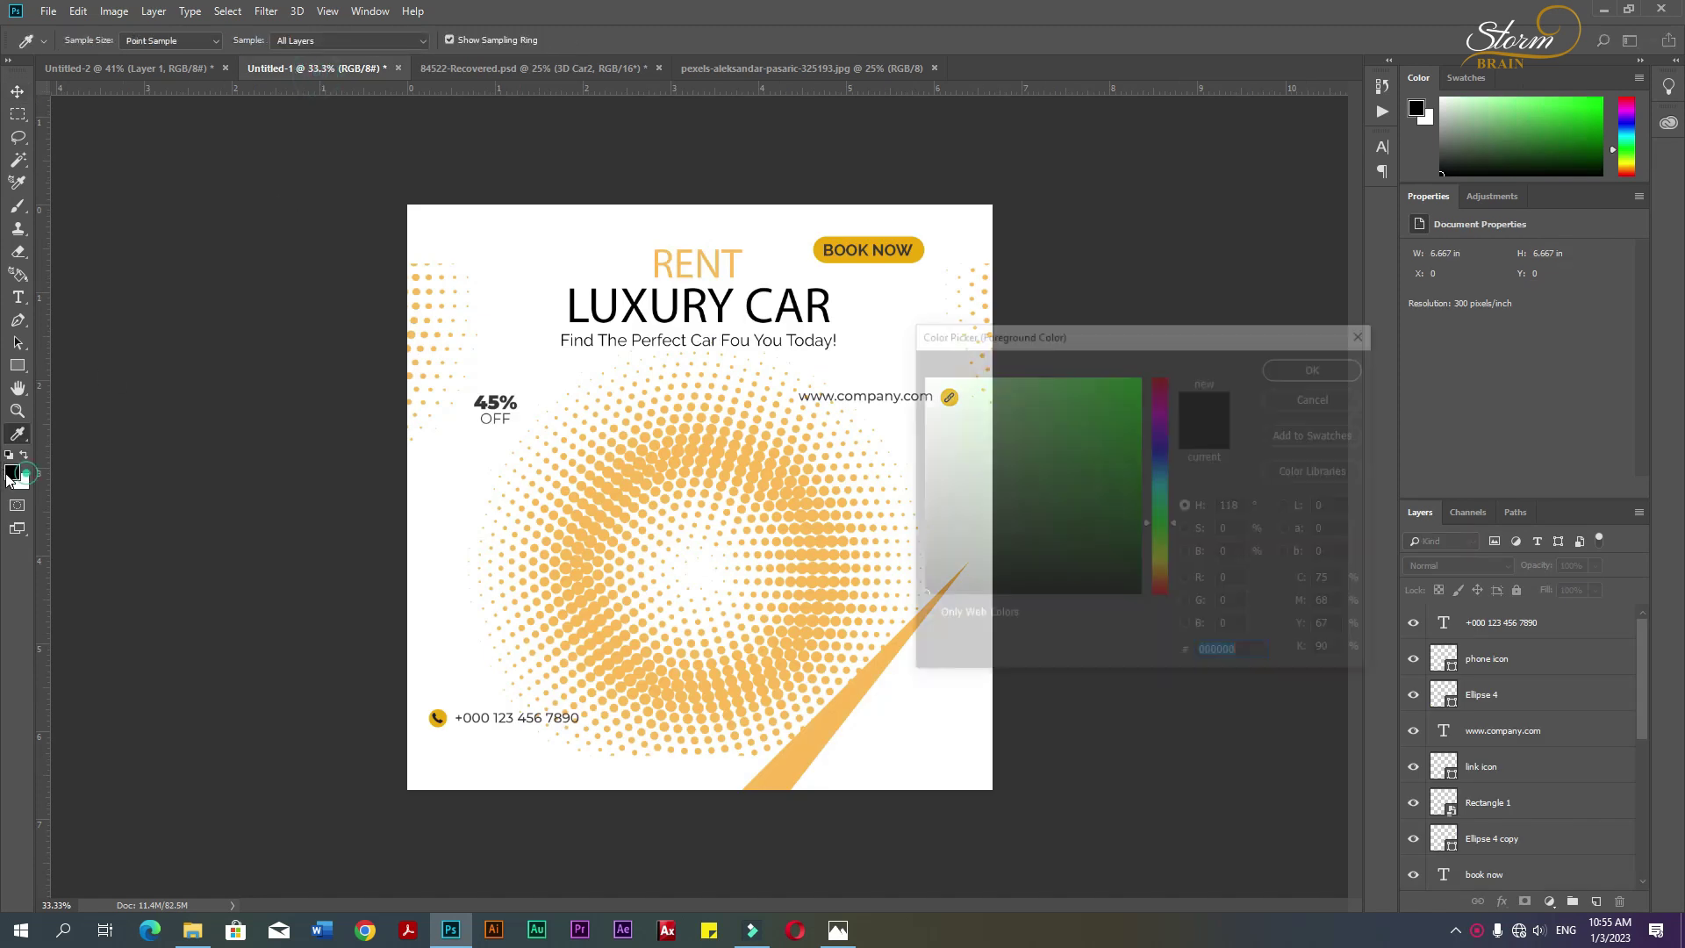
left_click(827, 239)
left_click(1319, 366)
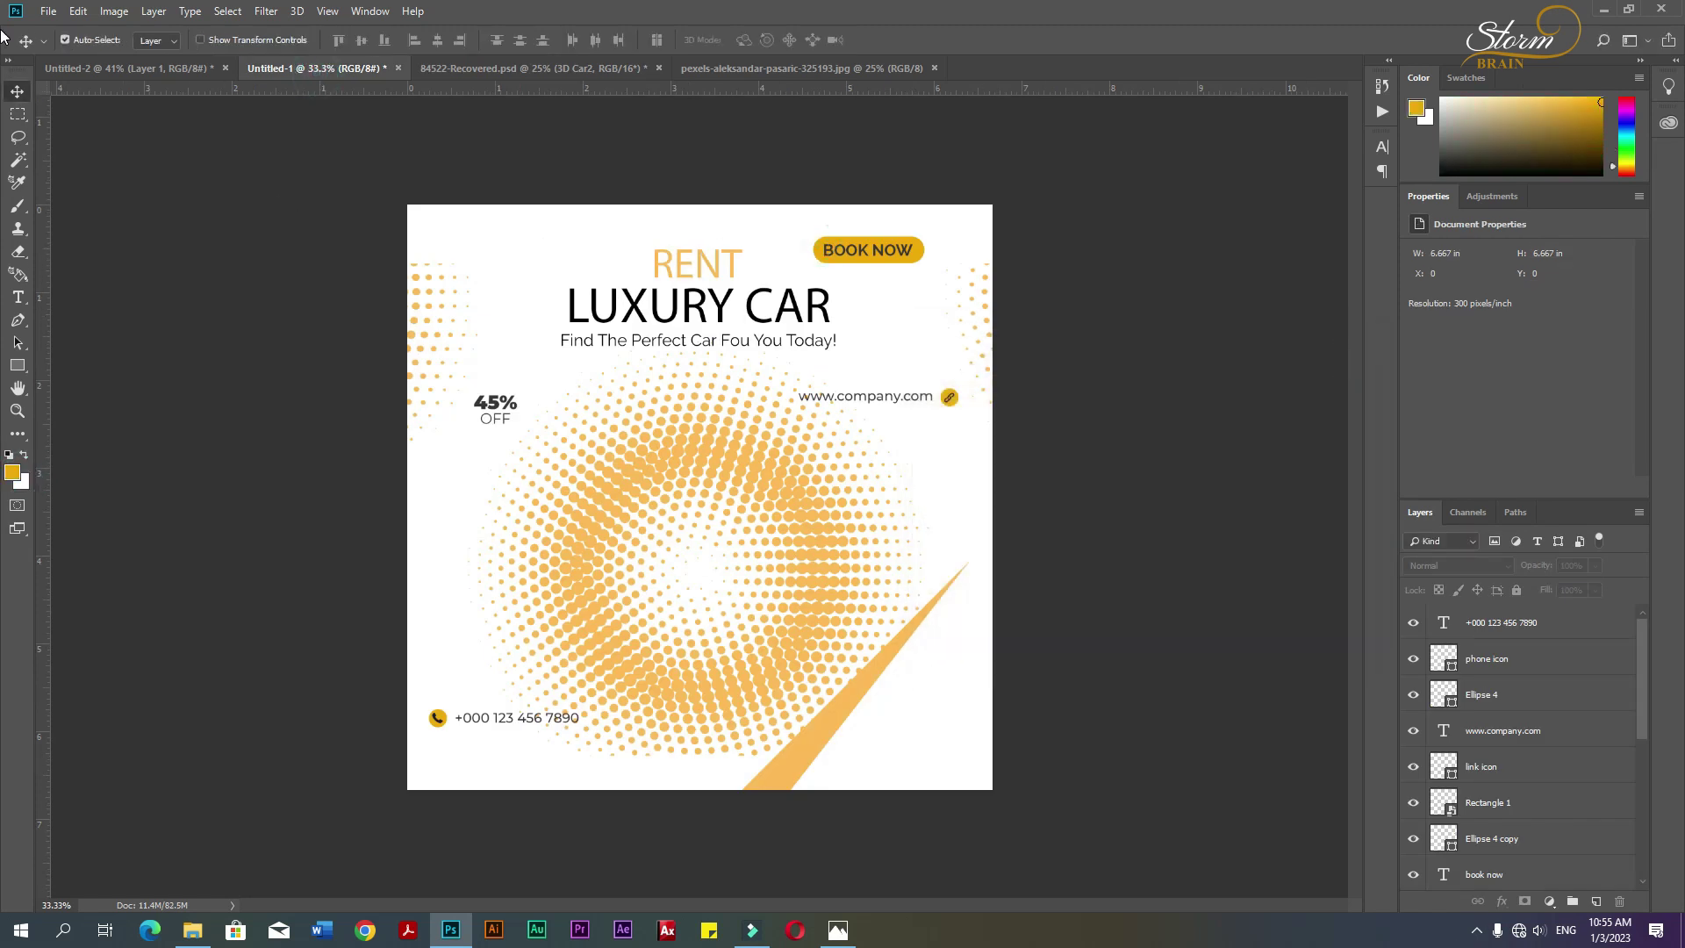
- Add a new layer above the skyline photo in Untitled-2 and try filling it with the sampled gold
key("v")
key("ctrl+shift+Tab")
left_click(1594, 906)
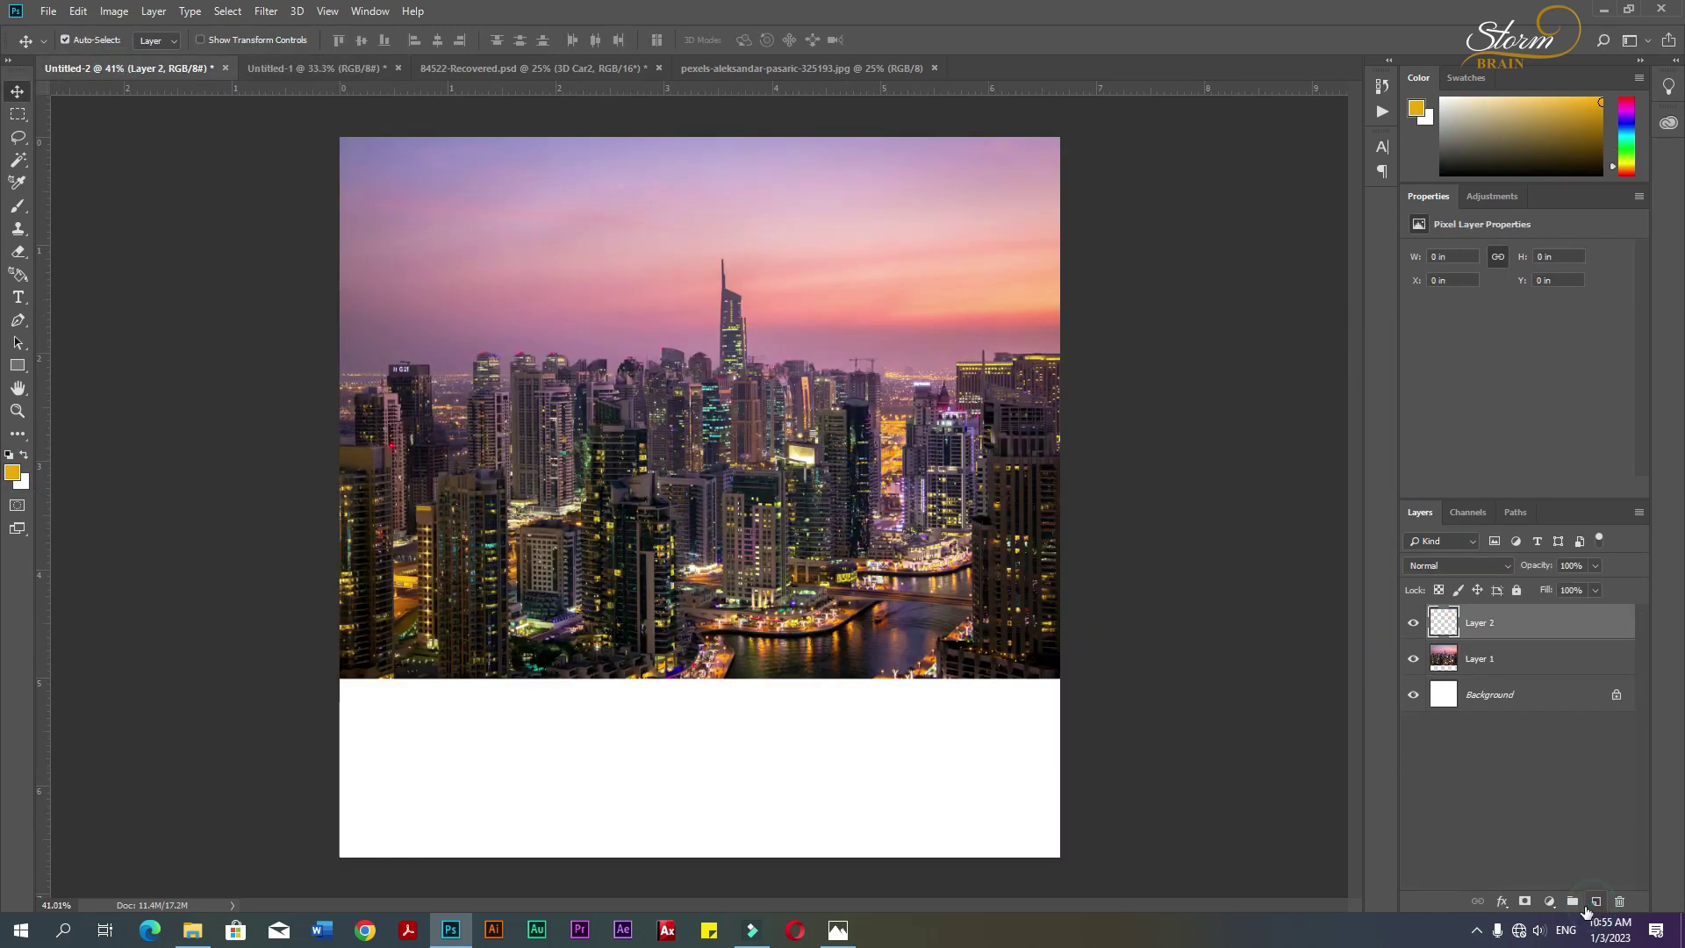
key("alt+BackSpace")
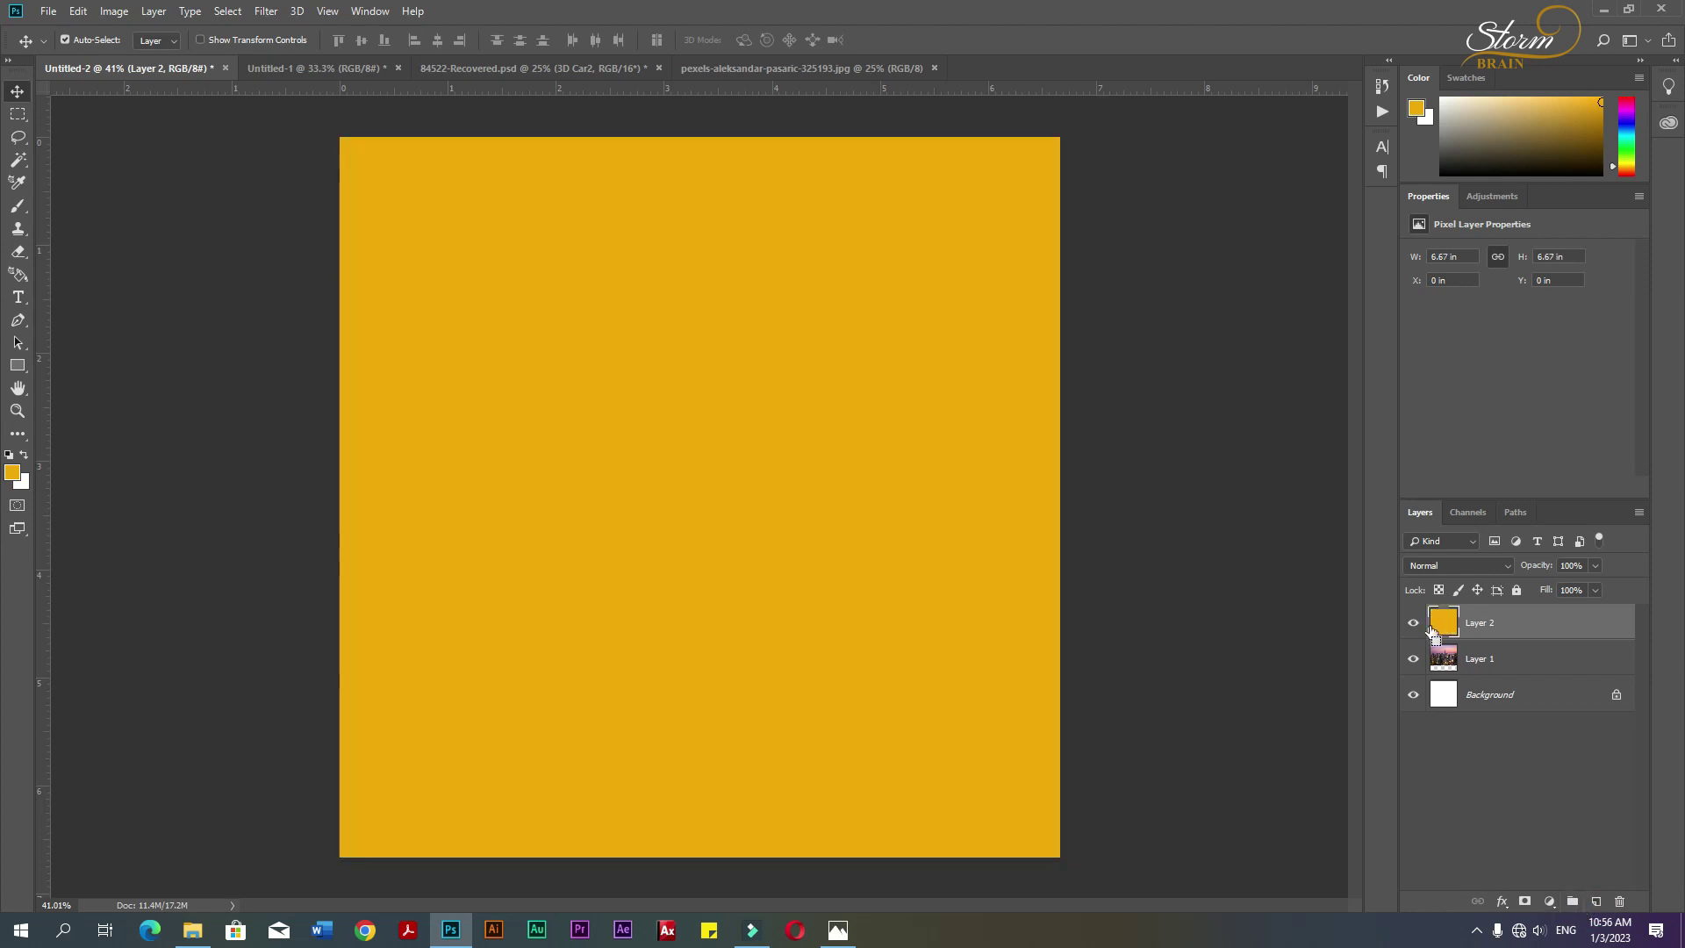
key("ctrl+z")
- Fill the new layer with a darker shade of the gold at 50% opacity
left_click(12, 474)
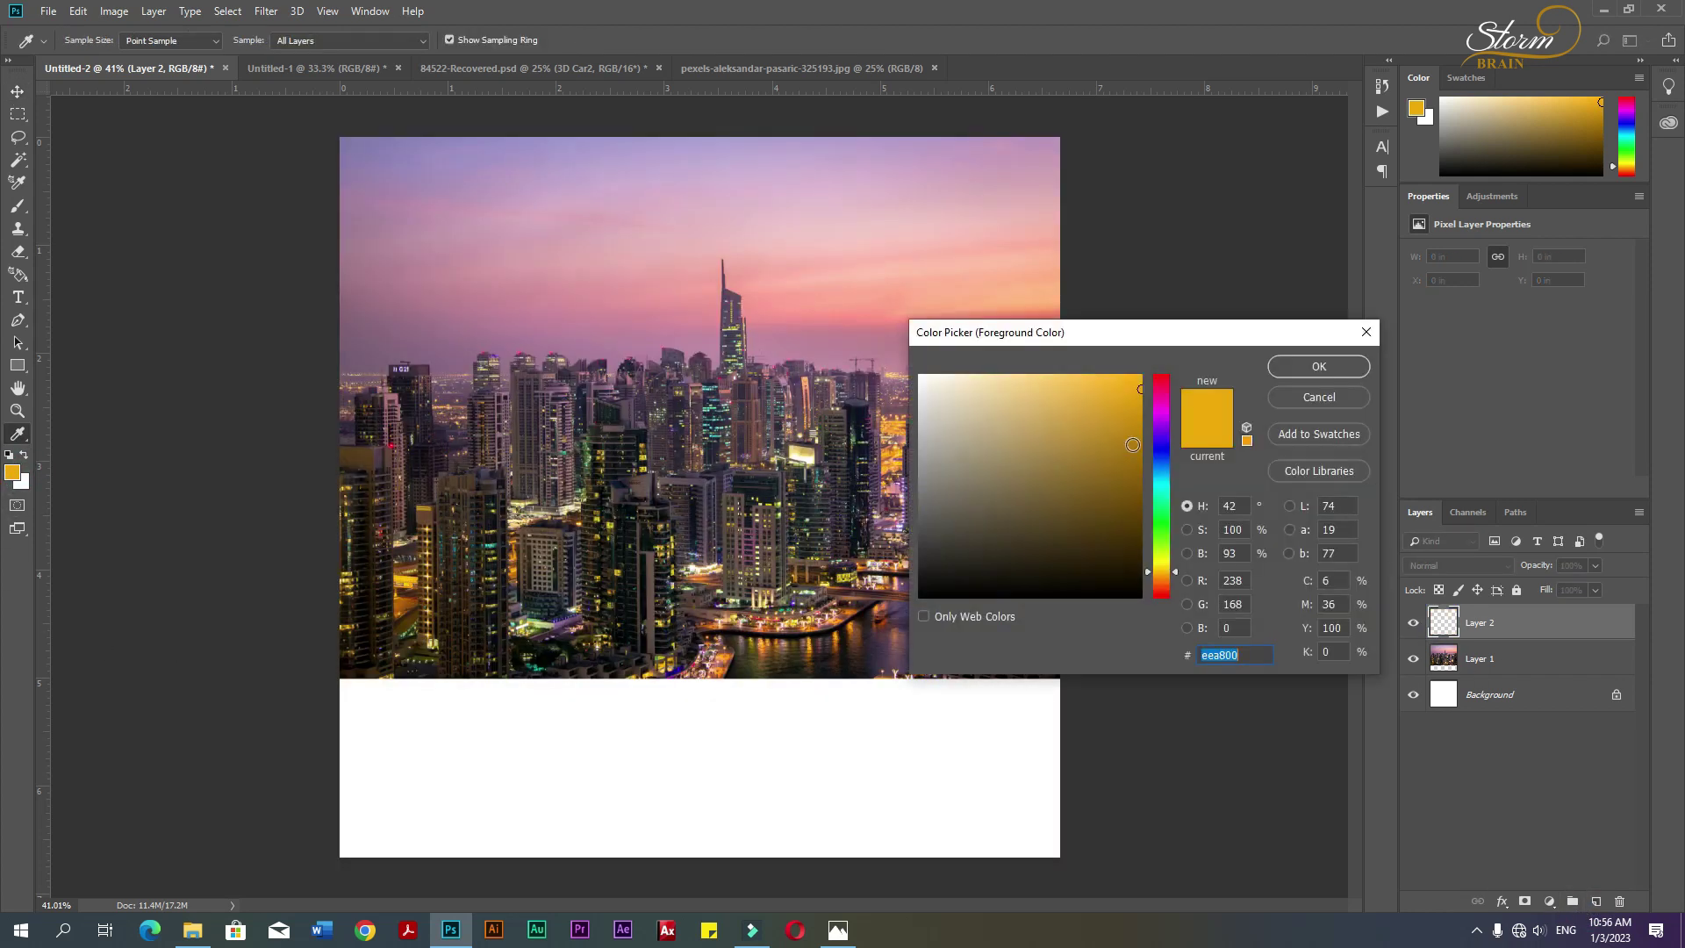
left_click_drag(1131, 445, 1145, 452)
left_click(1318, 366)
key("alt+BackSpace")
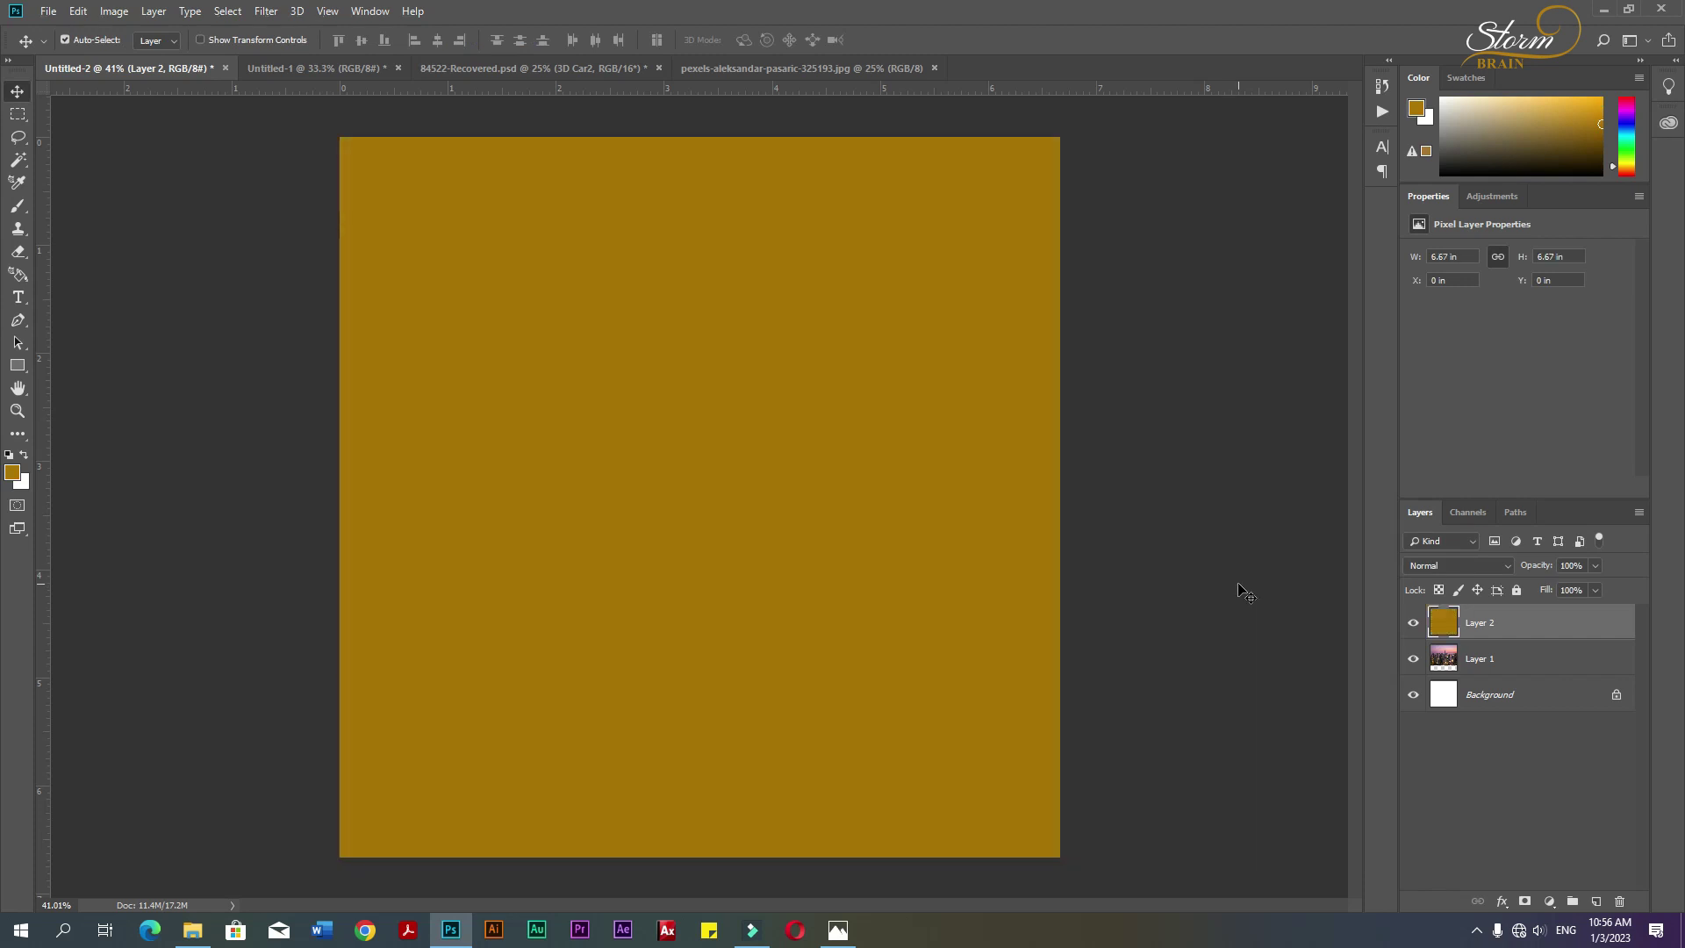
type("50")
key("Return")
- Copy the Rectangle 1 road shape from Untitled-1 and center it over the lower part of the skyline composition
left_click(250, 66)
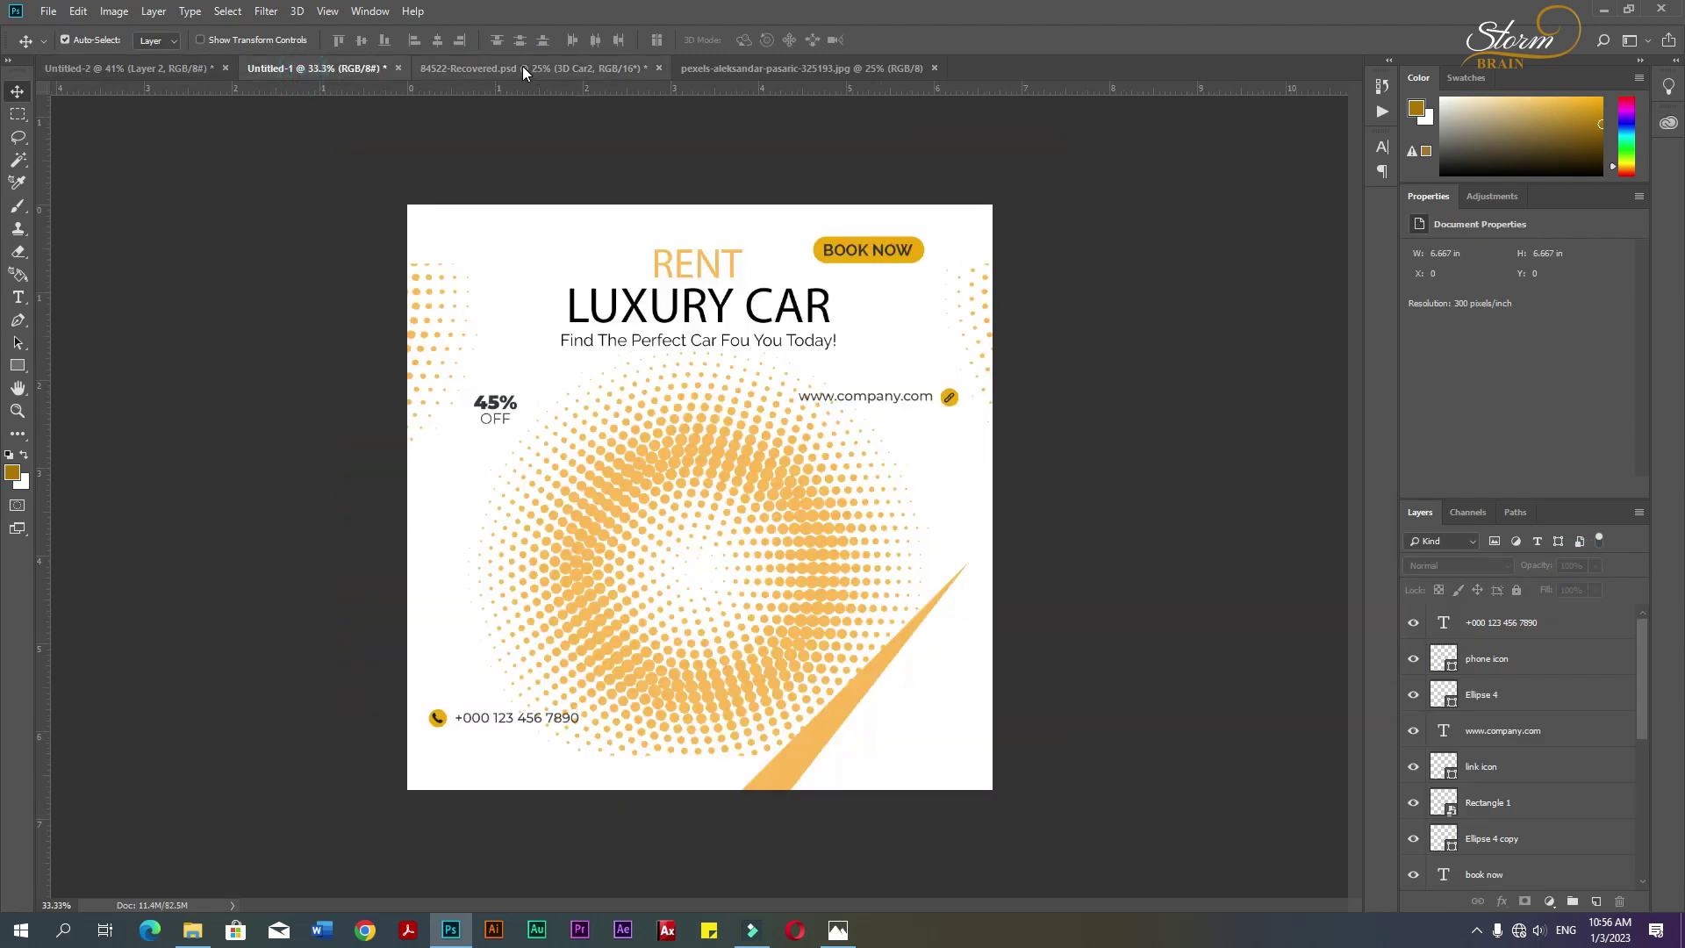
left_click_drag(926, 674, 660, 662)
left_click_drag(666, 655, 716, 714)
left_click_drag(752, 331, 727, 271)
- Nudge the skyline photo slightly upward behind the road shape
left_click(1491, 694)
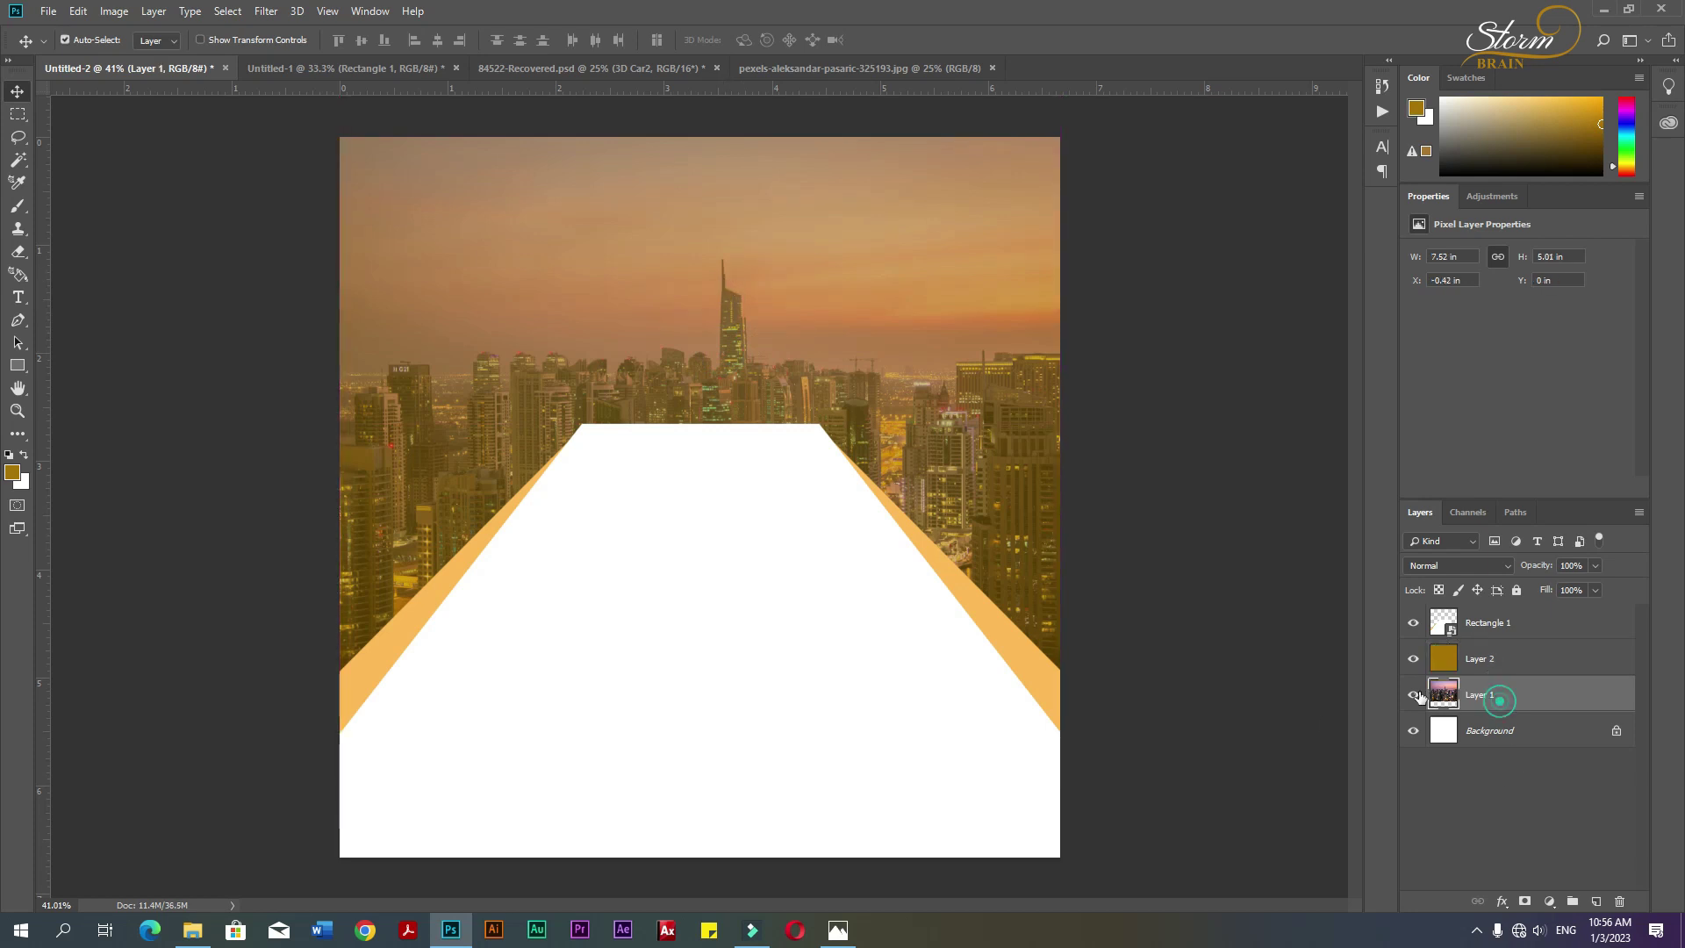
key("shift+Up")
key("shift+Up")
key("shift+Up")
key("shift+Up")
key("shift+Up")
key("shift+Up")
key("shift+Up")
key("shift+Up")
key("shift+Up")
key("shift+Down")
key("shift+Down")
key("shift+Down")
key("shift+Down")
key("shift+Down")
key("shift+Down")
key("shift+Down")
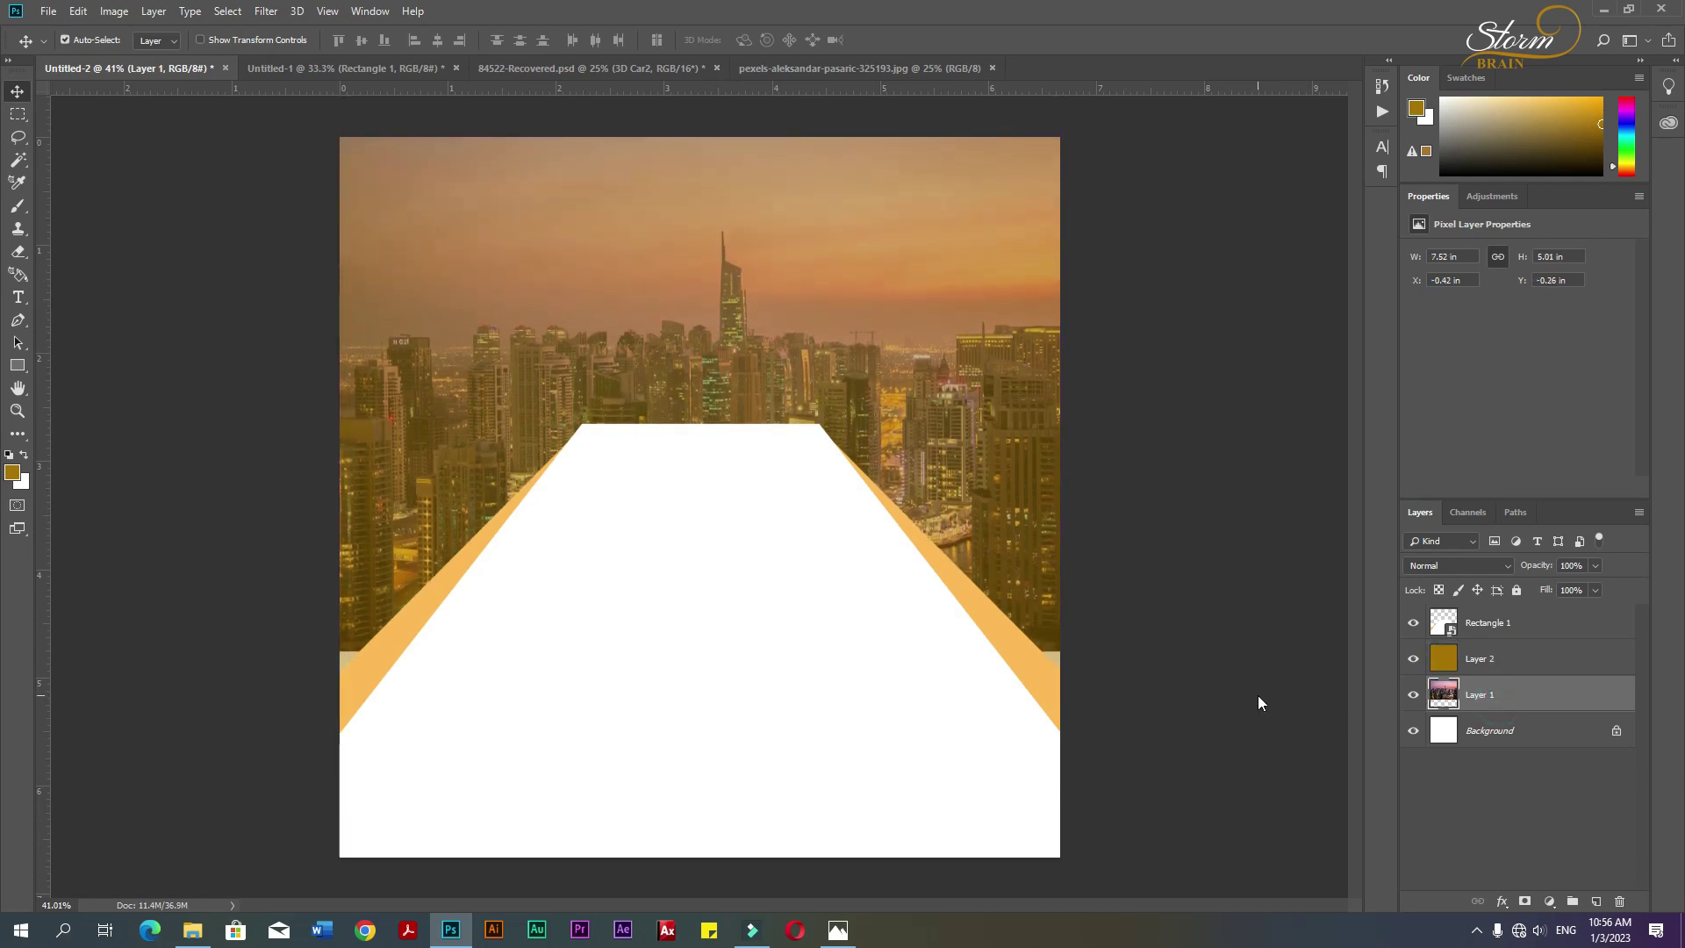
left_click(1281, 588)
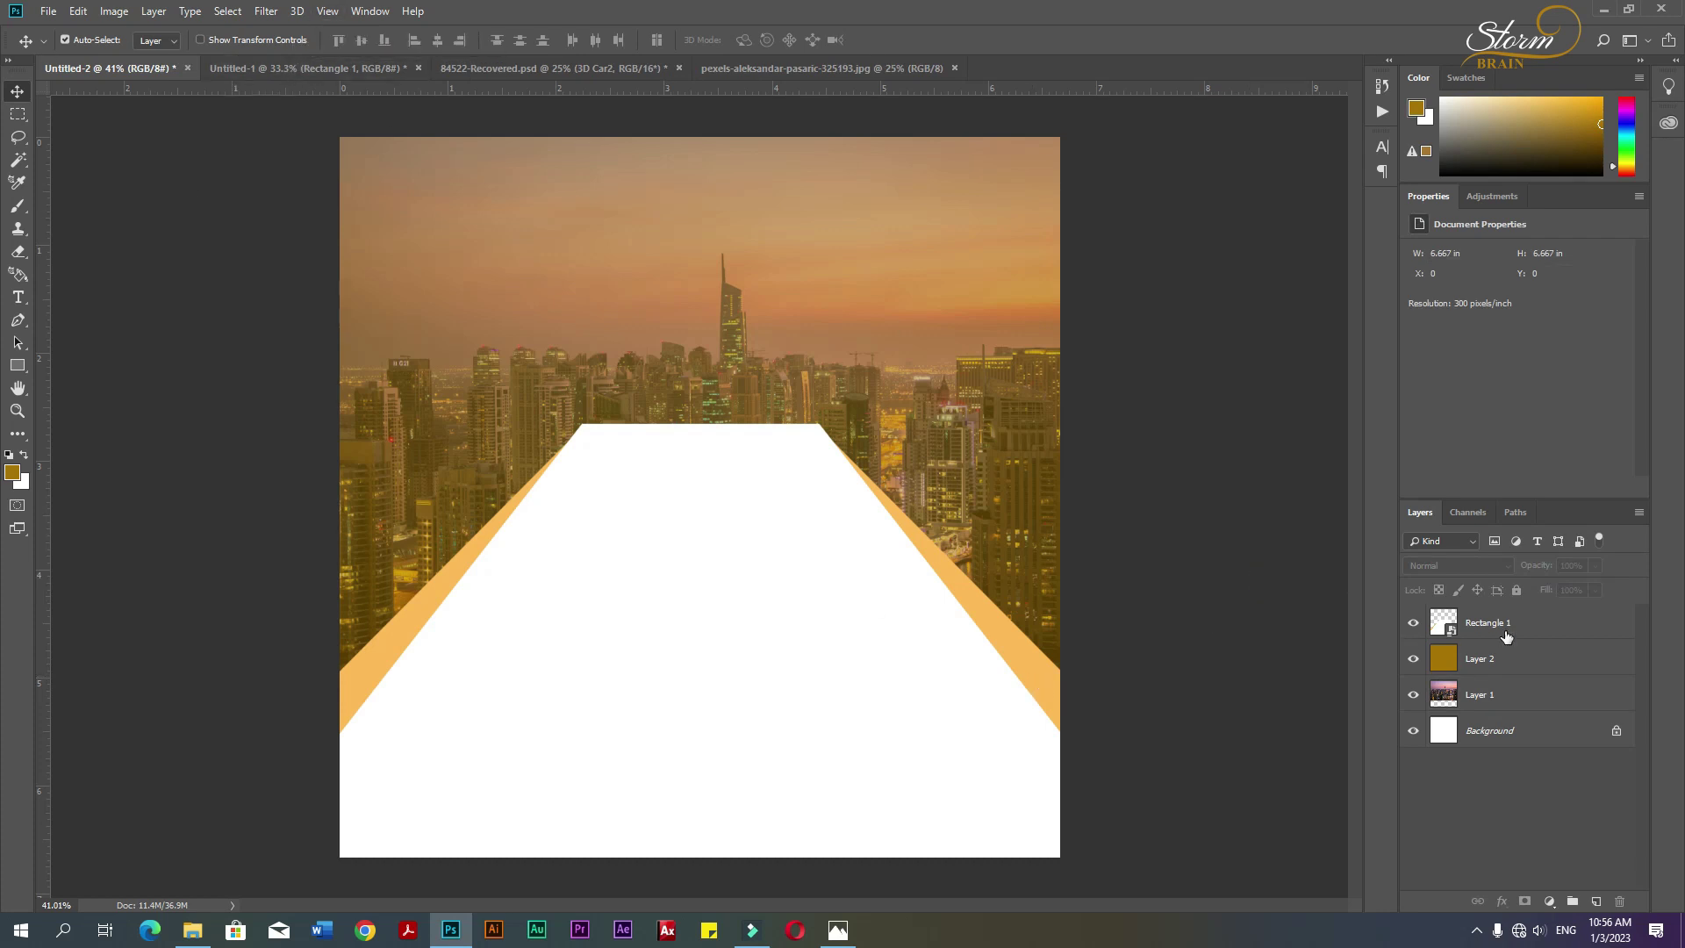
- Copy the circular halftone from Untitled-1 above the gold overlay and center it behind the road shape
left_click(1491, 658)
left_click(359, 67)
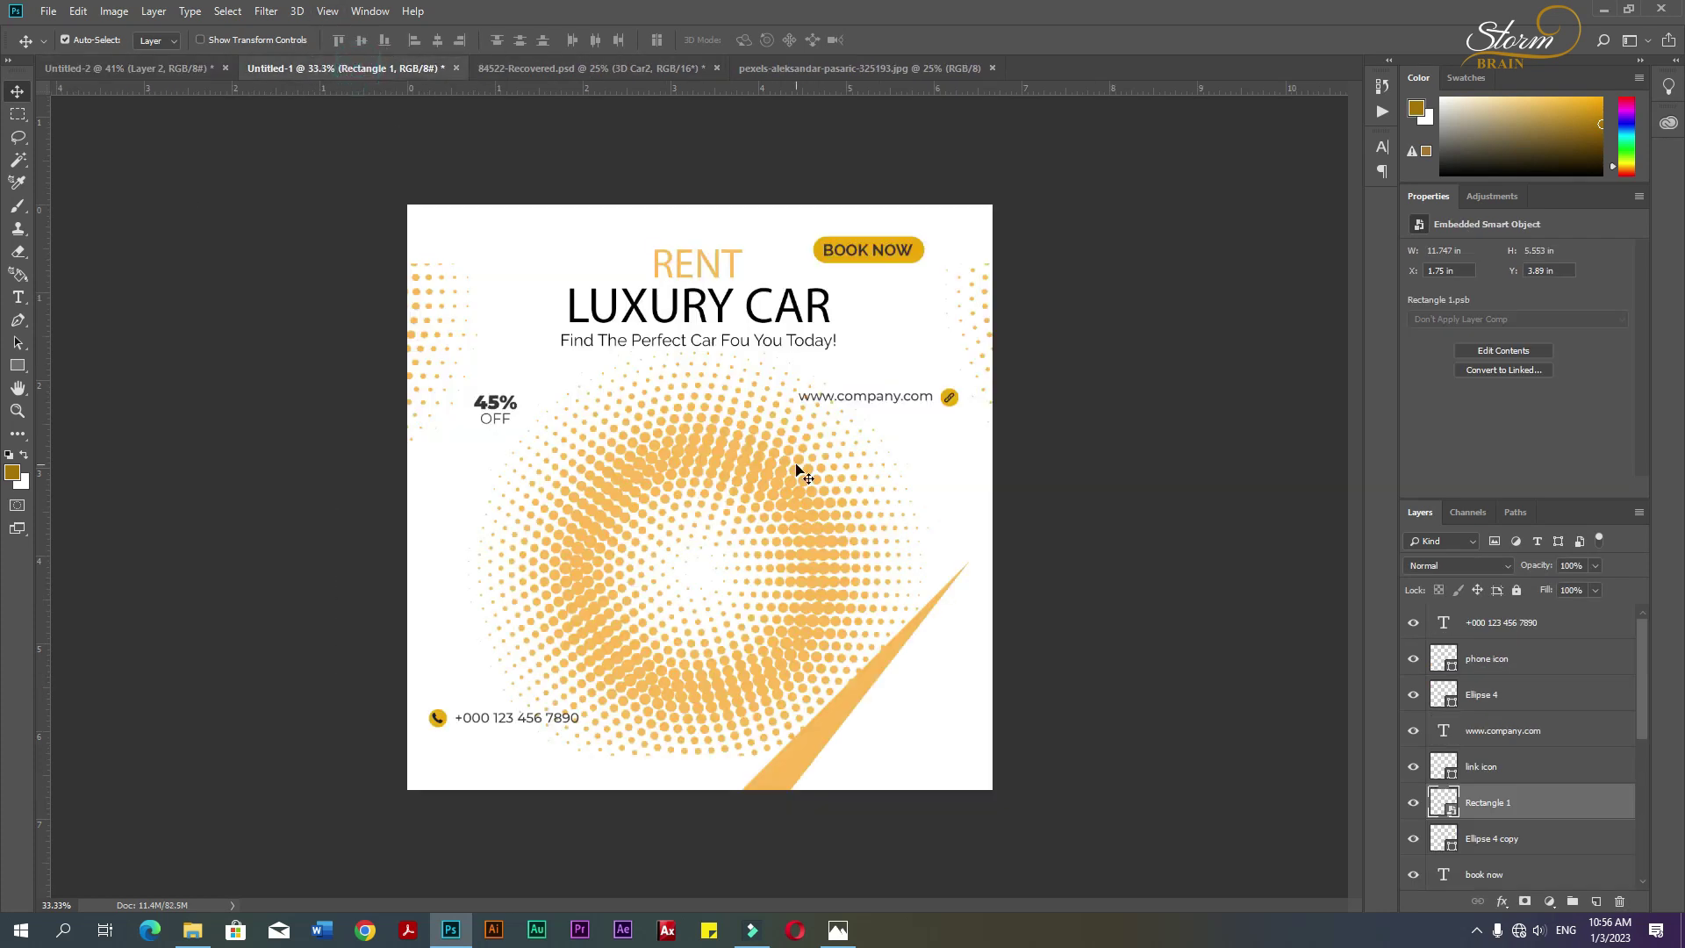
left_click_drag(783, 492, 689, 471)
key("ctrl+t")
left_click_drag(741, 413, 743, 535)
key("Return")
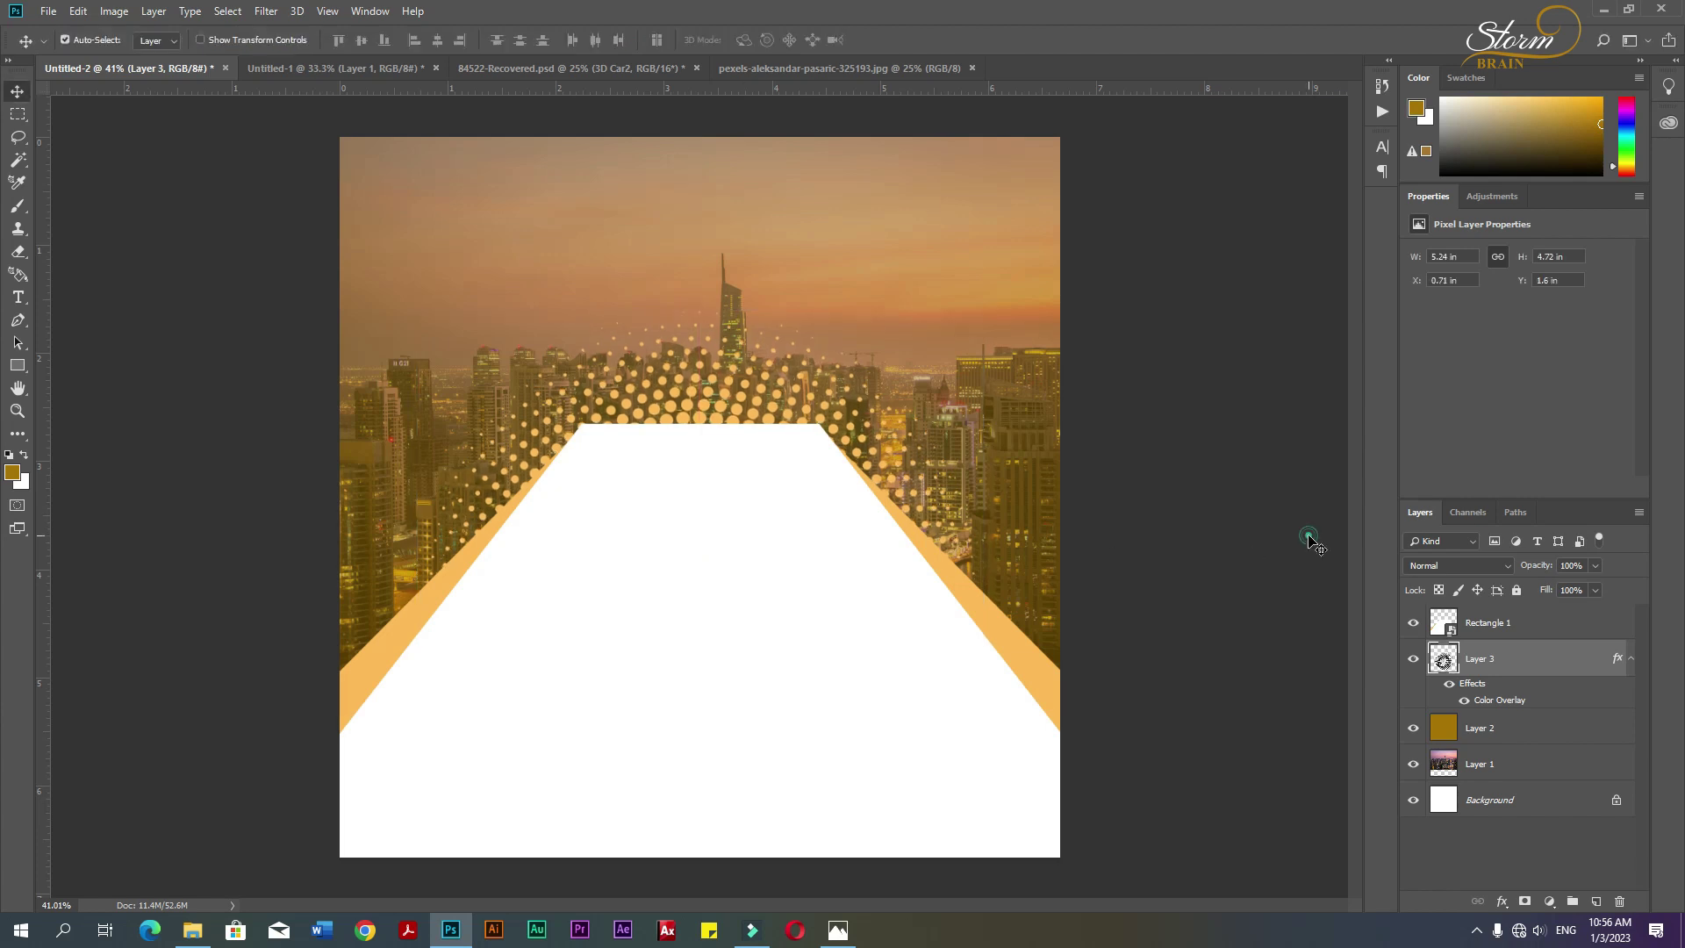
- Copy the side halftone dots from Untitled-1 and fit them into the canvas's upper corners at X 0, Y 0 in
left_click(289, 70)
left_click_drag(986, 301, 498, 279)
key("ctrl+t")
left_click_drag(1094, 375, 1060, 368)
key("Return")
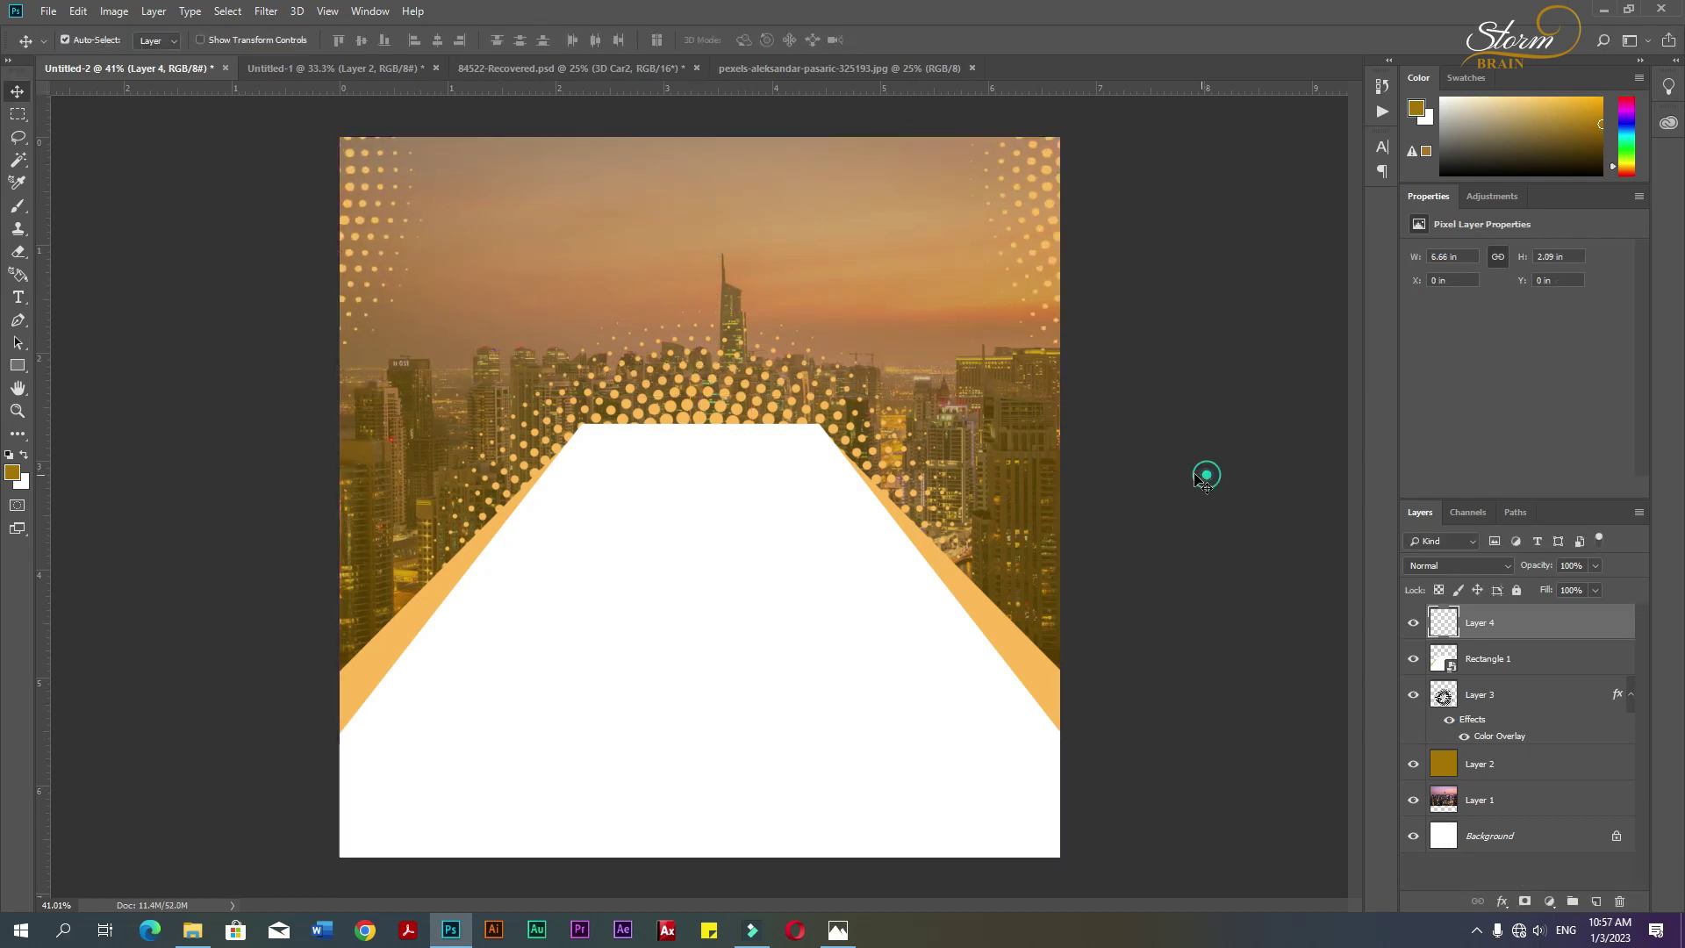
left_click(1198, 478)
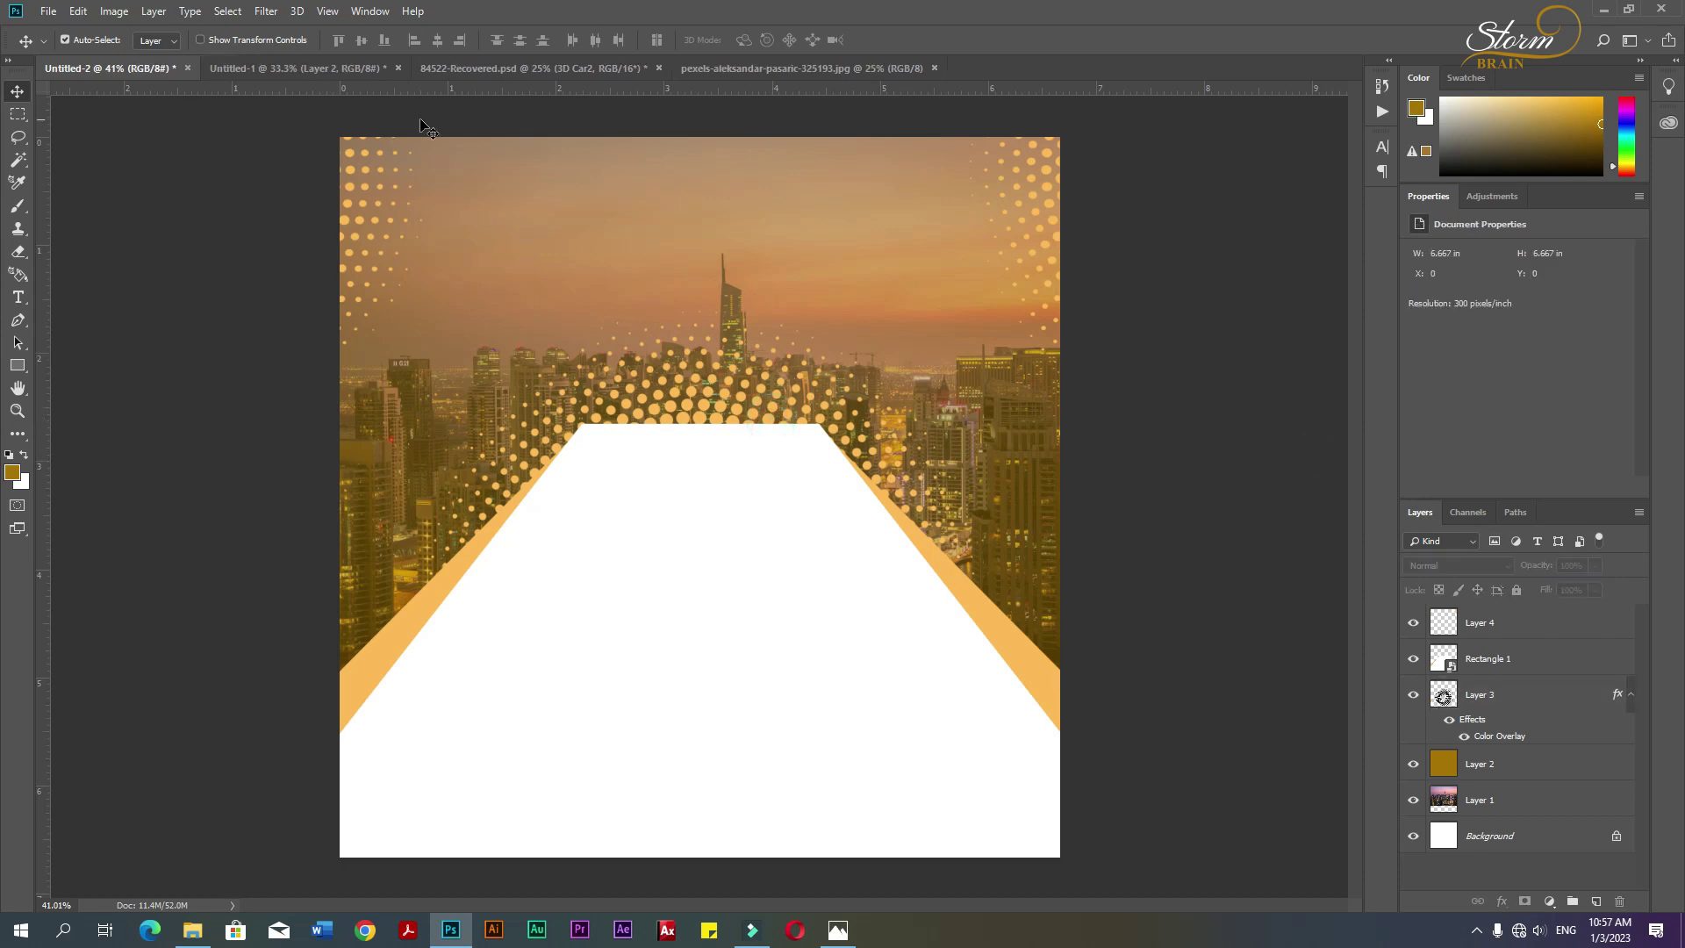
- Copy the black 3D Car2 layer from 84522-Recovered.psd into Untitled-2
left_click(480, 68)
left_click_drag(800, 511, 752, 451)
left_click(832, 367)
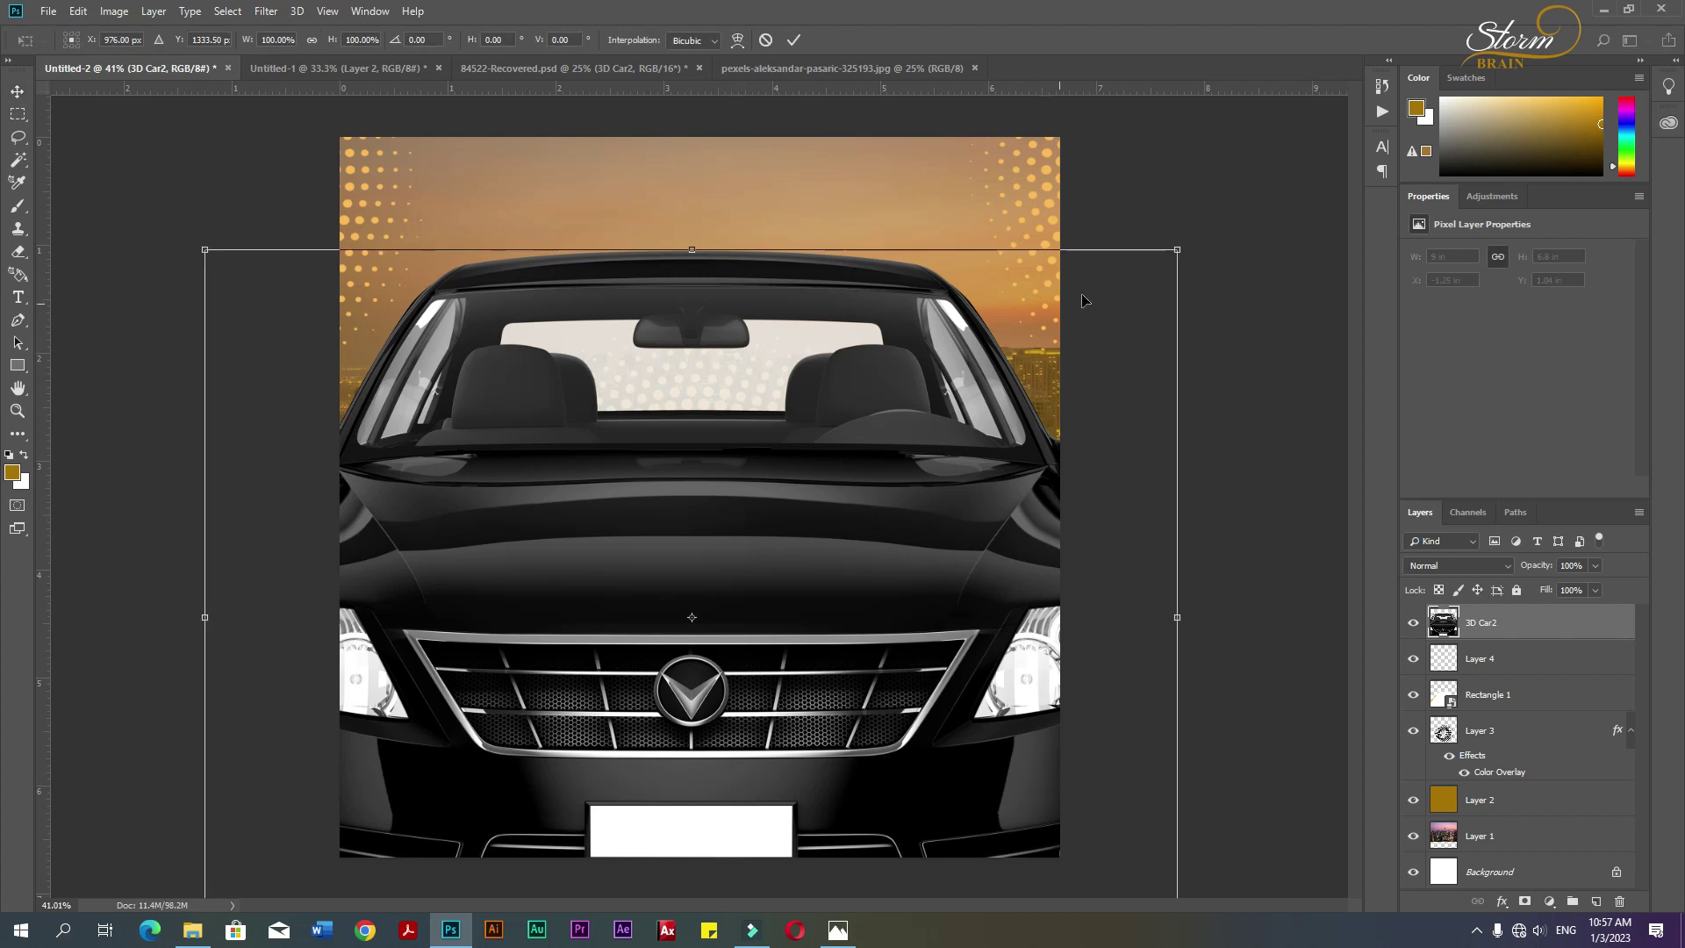
- Scale the car down to about 4.02 × 3.03 in and center it on the road shape
left_click_drag(1158, 265, 917, 377)
left_click_drag(781, 543, 789, 491)
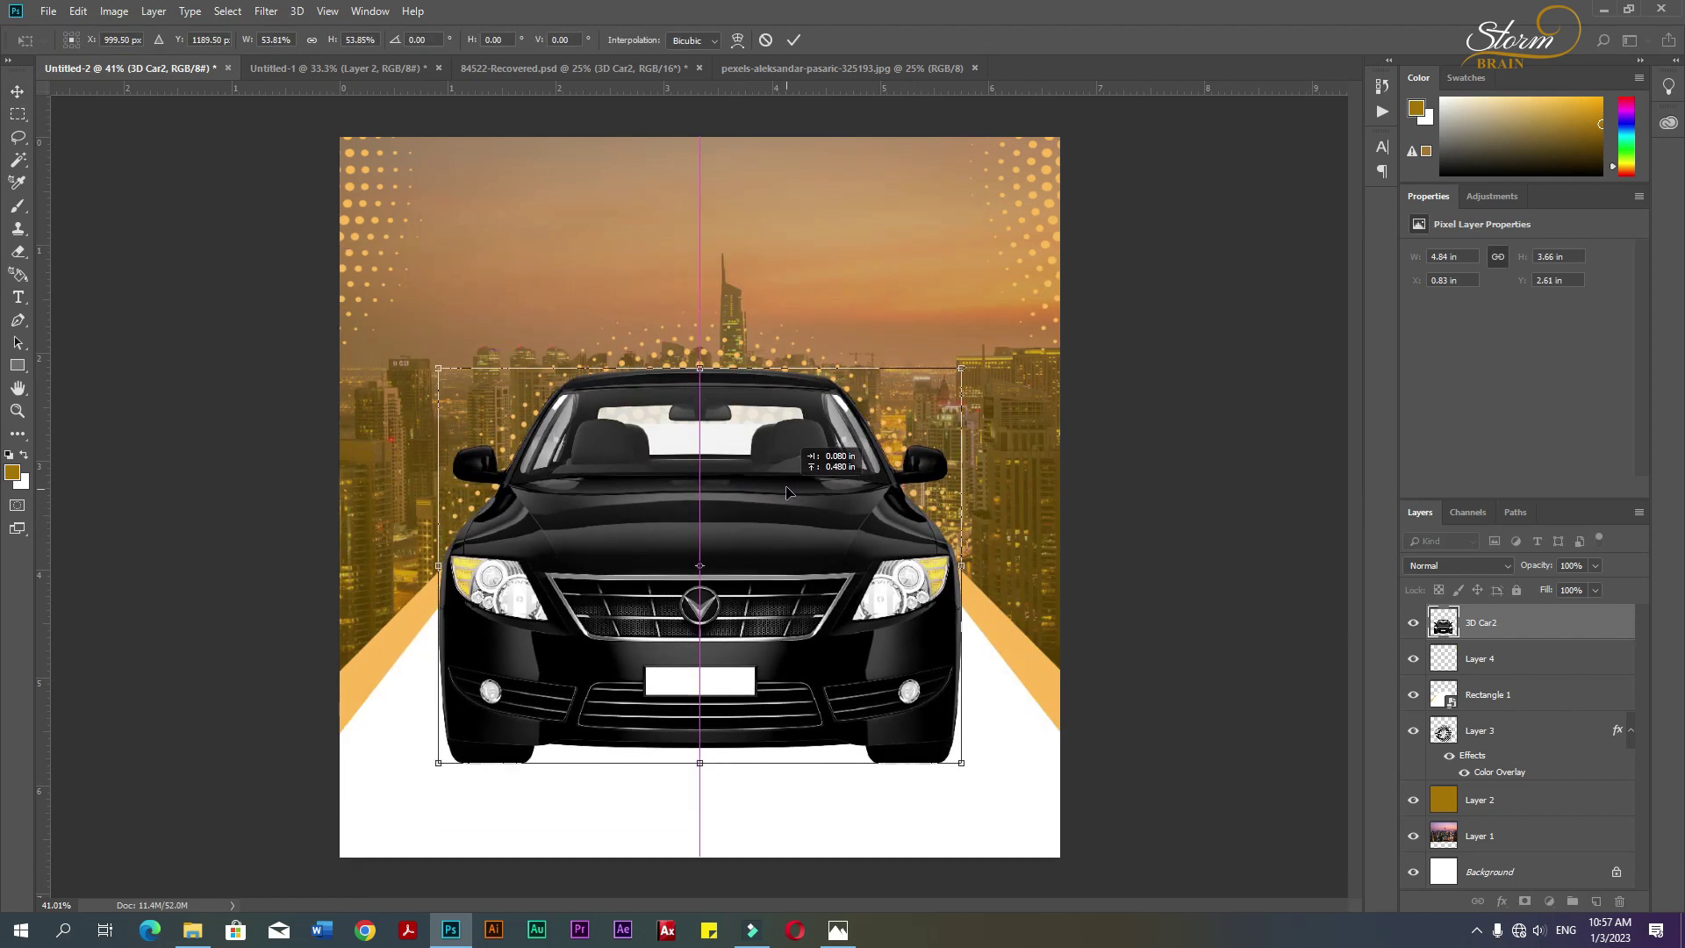
left_click_drag(962, 369, 870, 437)
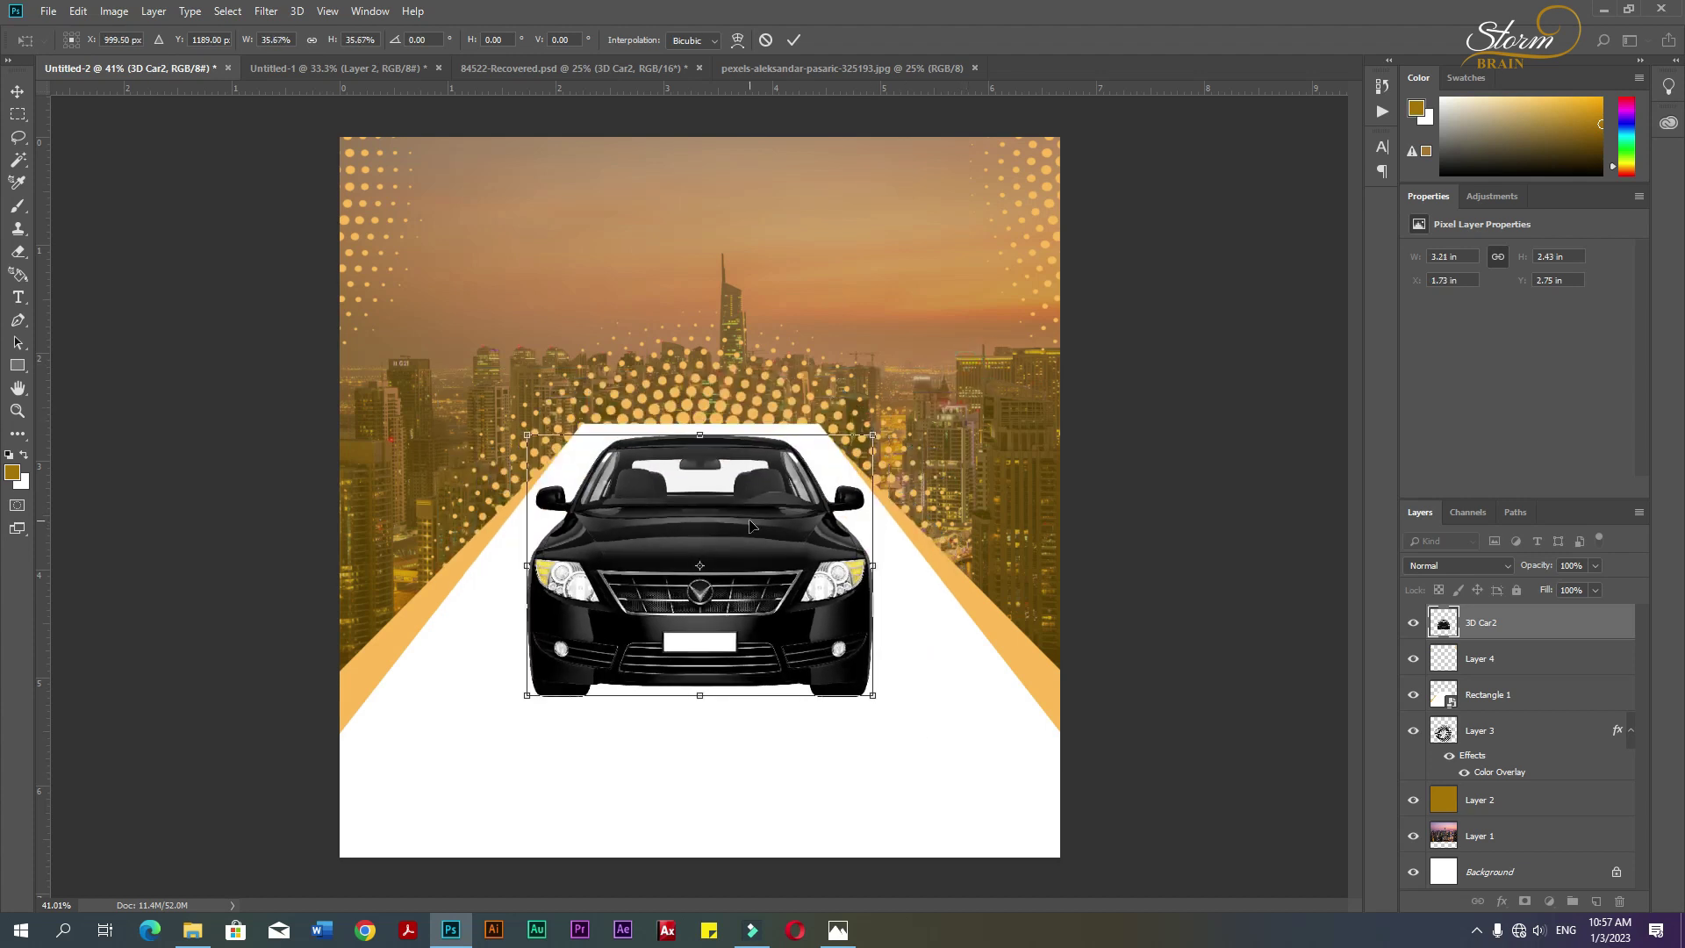
left_click_drag(739, 606, 737, 582)
left_click_drag(875, 673, 900, 693)
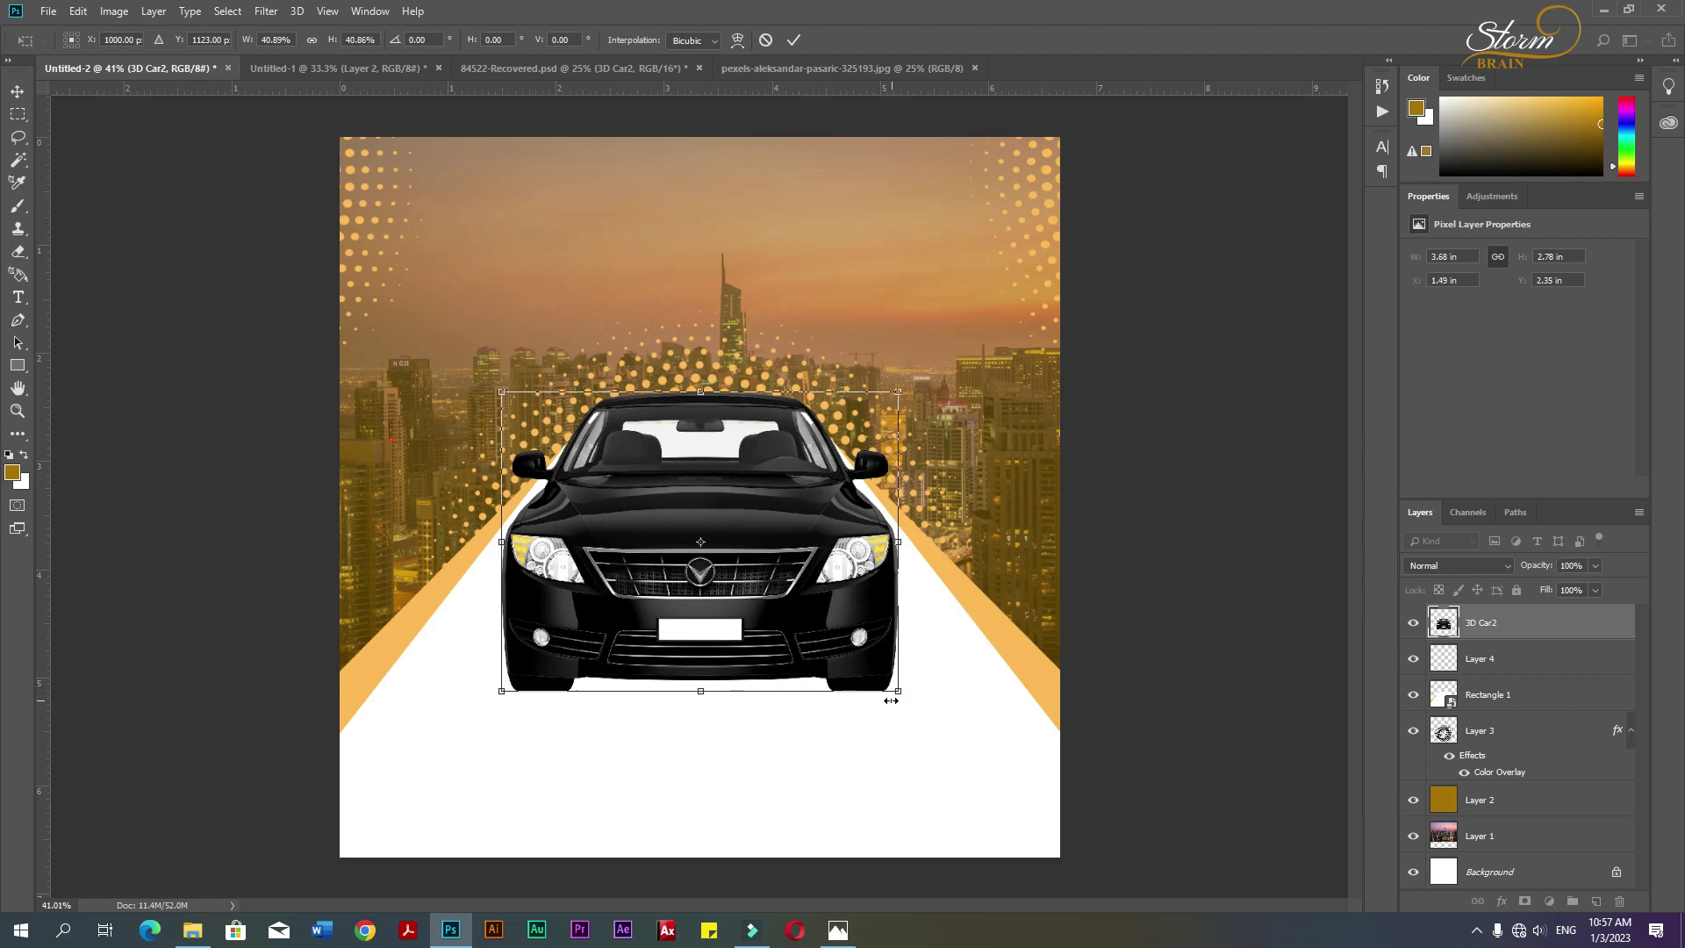
left_click_drag(787, 643, 787, 653)
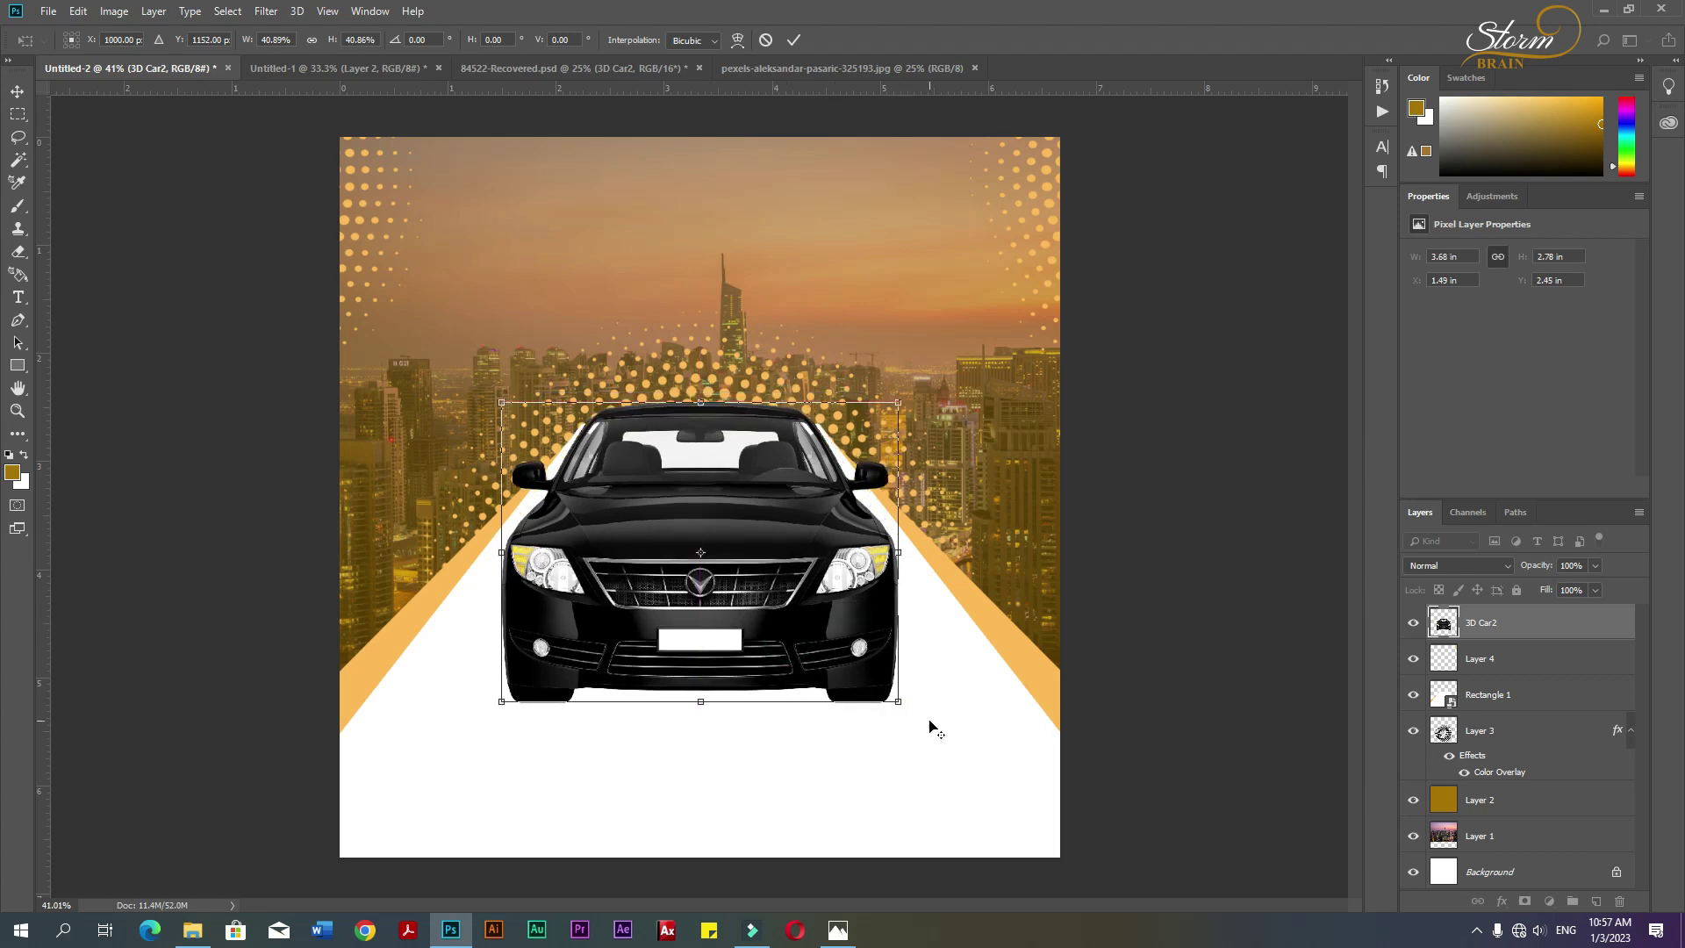
left_click_drag(892, 703, 910, 718)
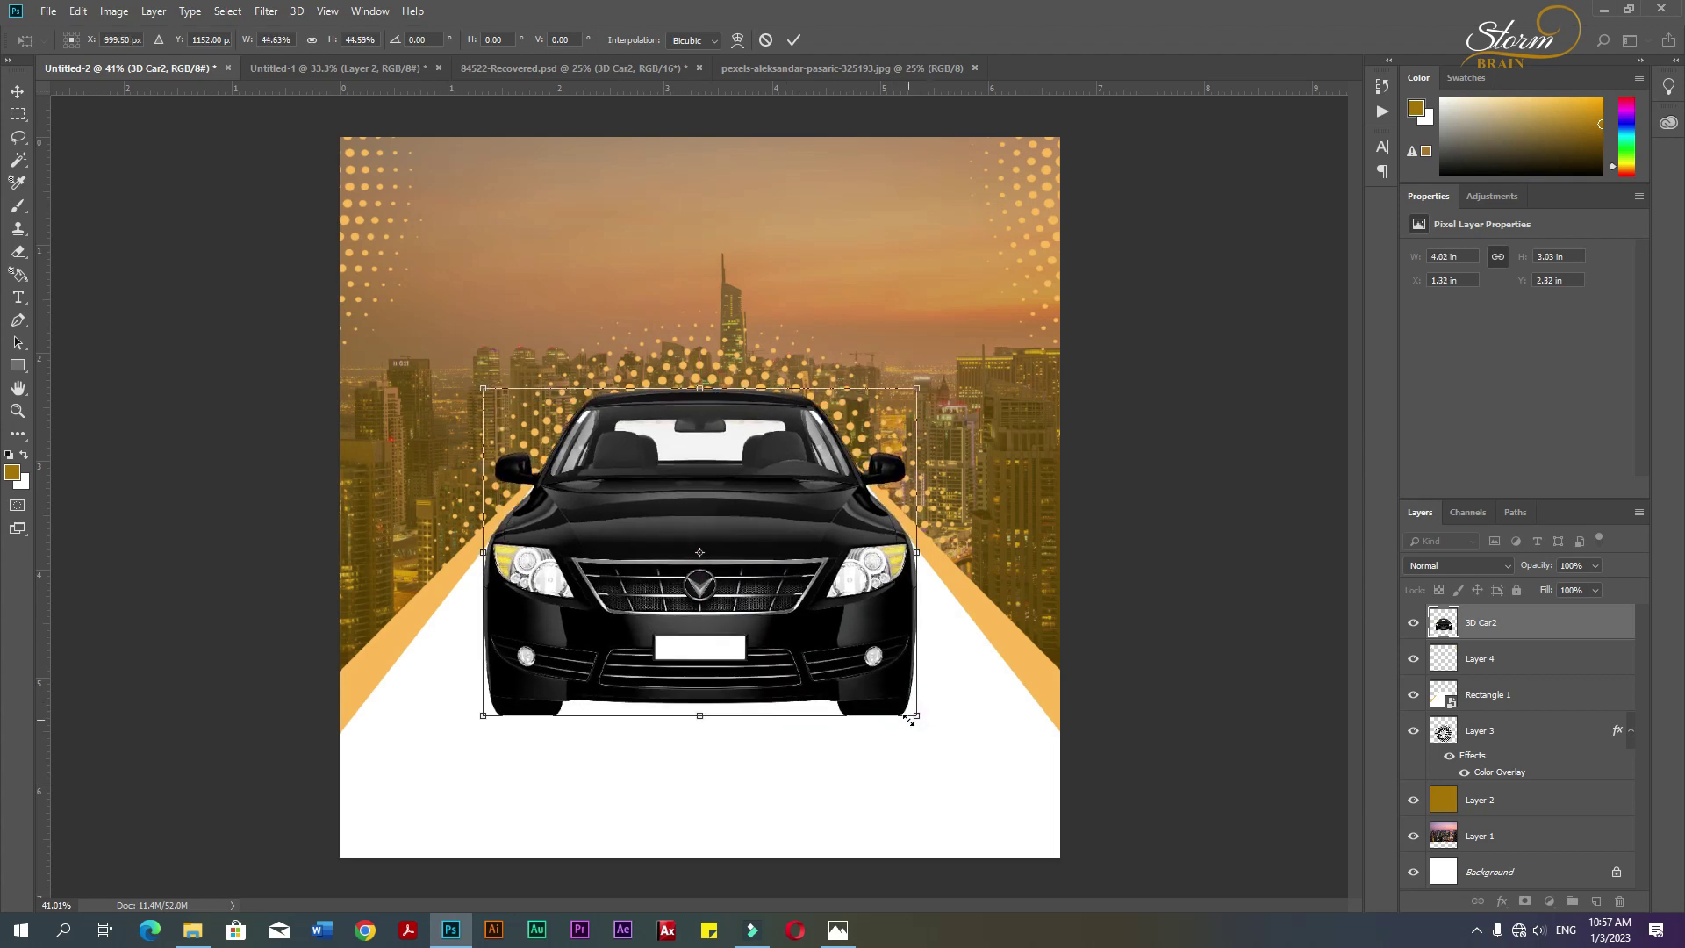
key("Return")
- Move the circular halftone down behind the car to Y 1.88 in
left_click(1047, 526)
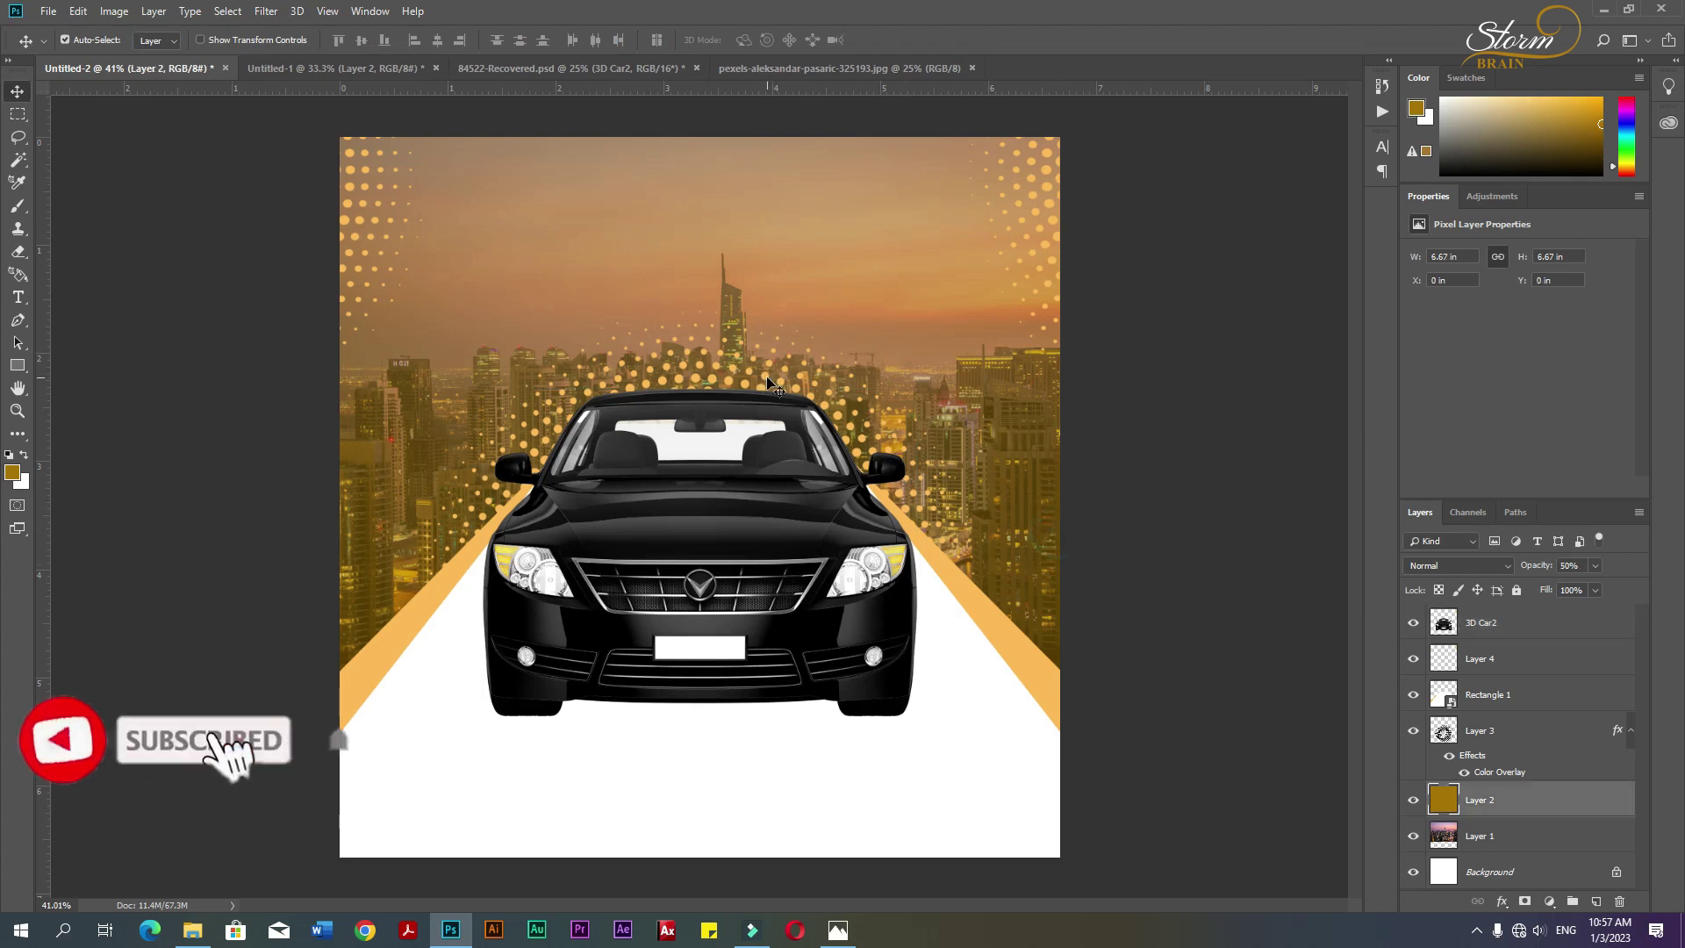
left_click(1524, 730)
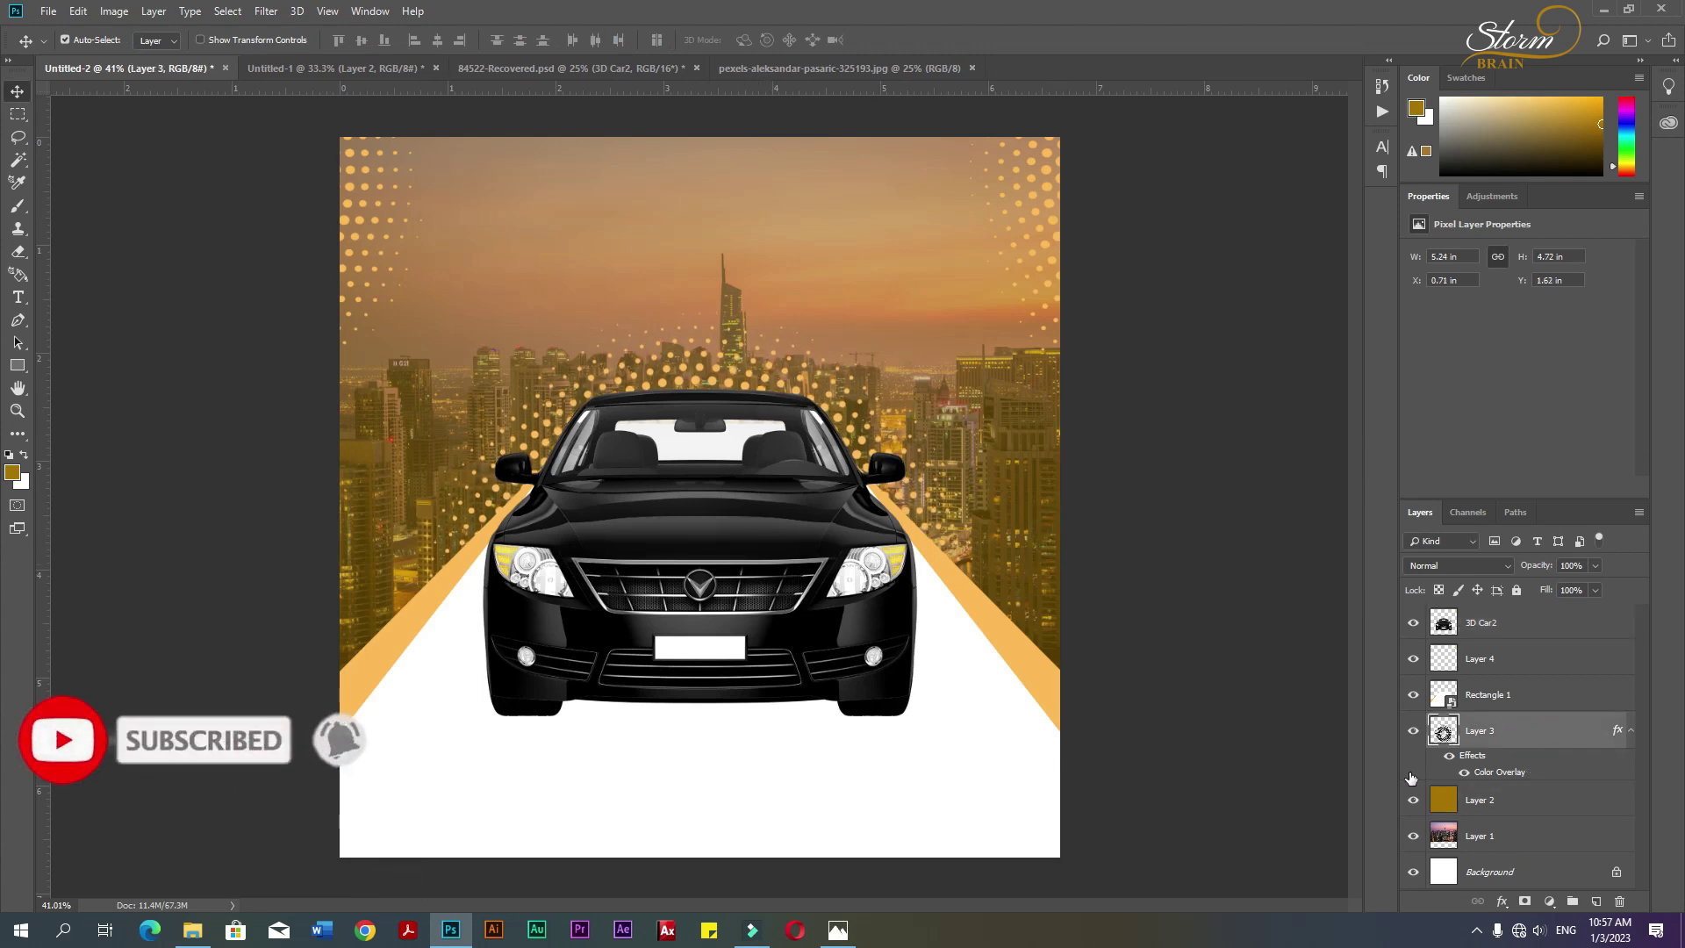
key("Down")
key("Down")
key("Down")
key("Down")
key("Down")
key("Down")
key("Down")
key("Down")
key("Down")
key("Down")
key("Down")
key("Down")
key("Down")
key("Down")
key("Down")
key("Down")
key("Down")
key("Down")
key("Down")
key("Down")
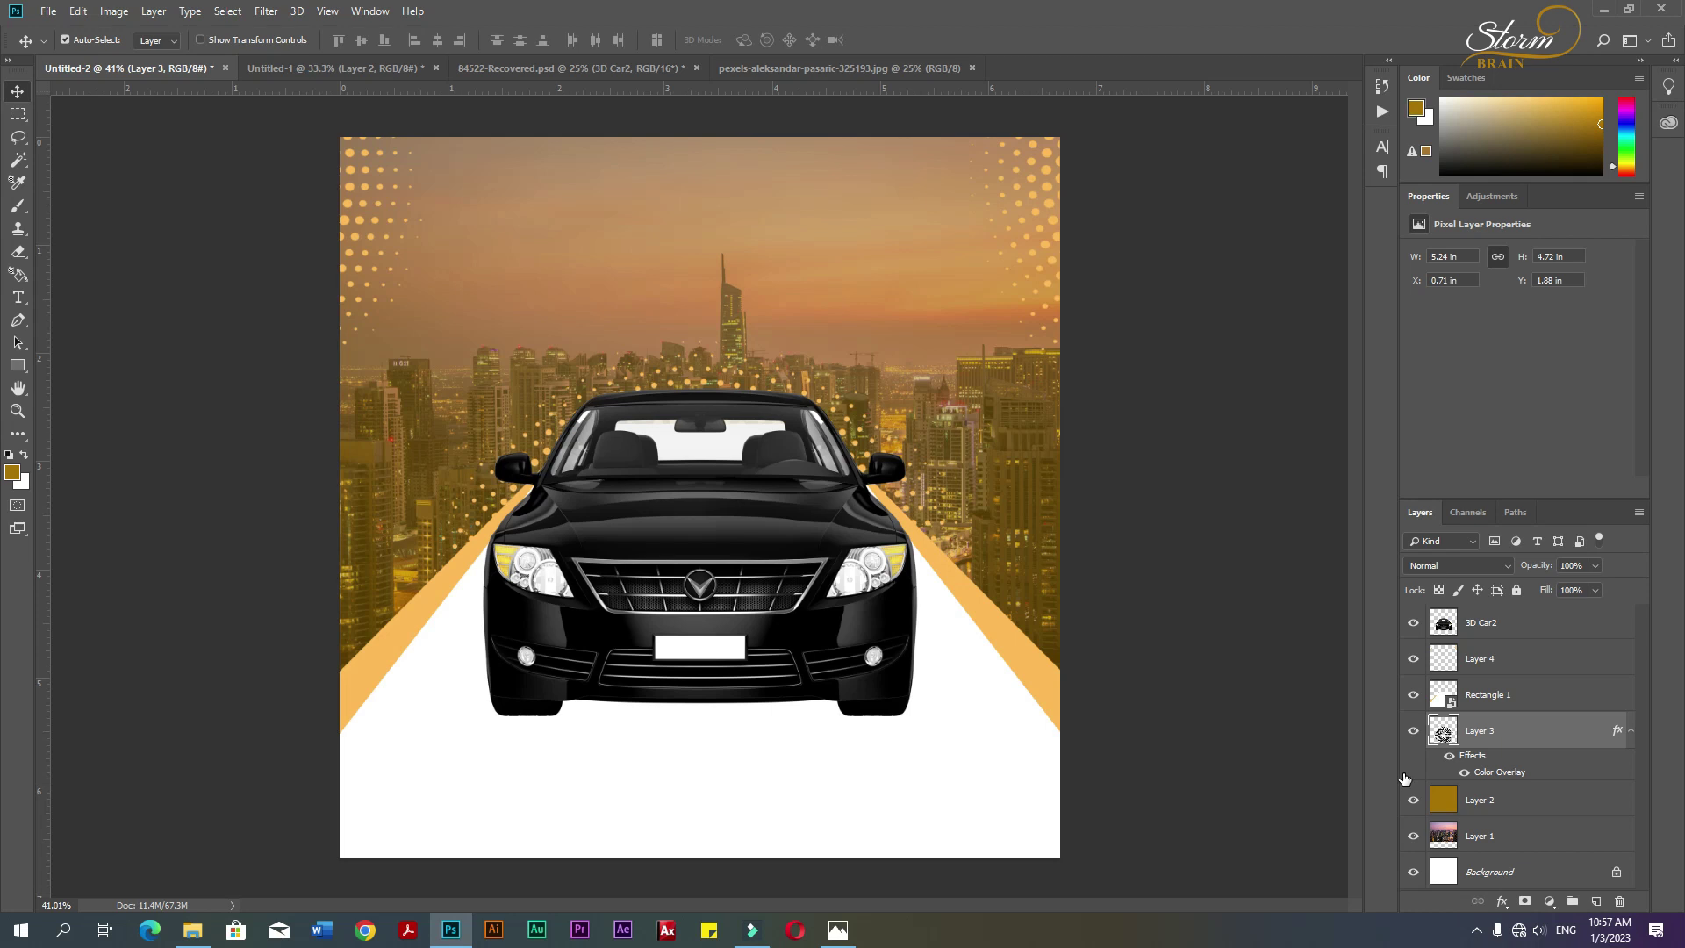
left_click(1282, 666)
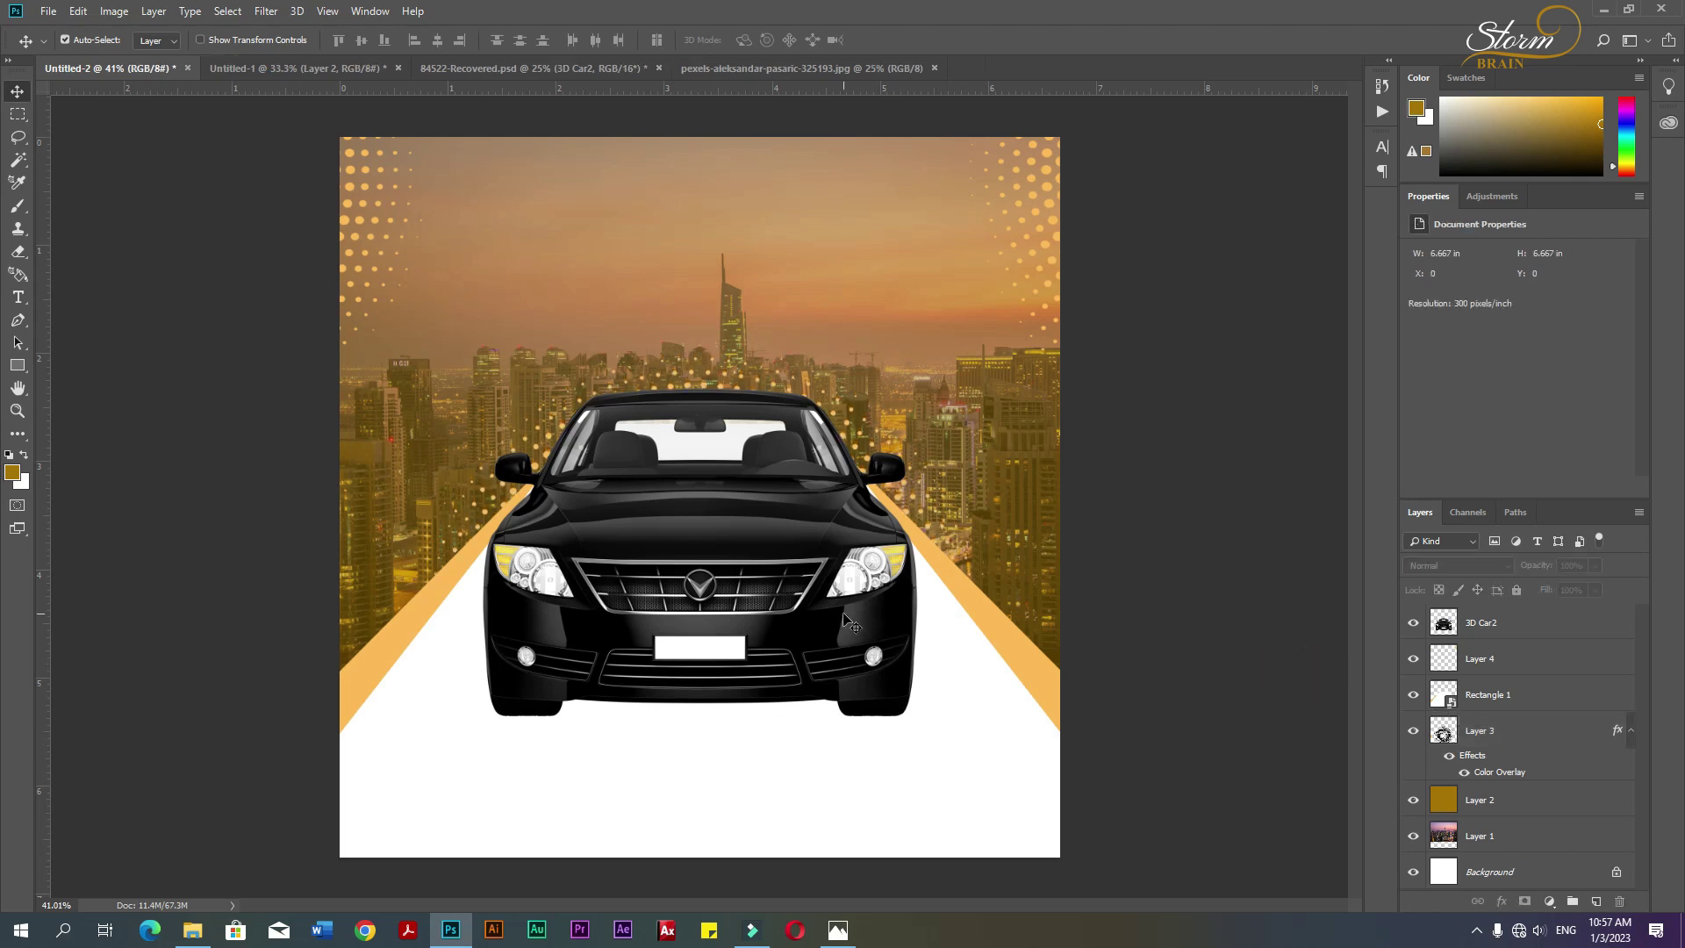
- Copy the RENT, LUXURY CAR and tagline text layers from Untitled-1 to the upper area of Untitled-2
left_click(950, 750)
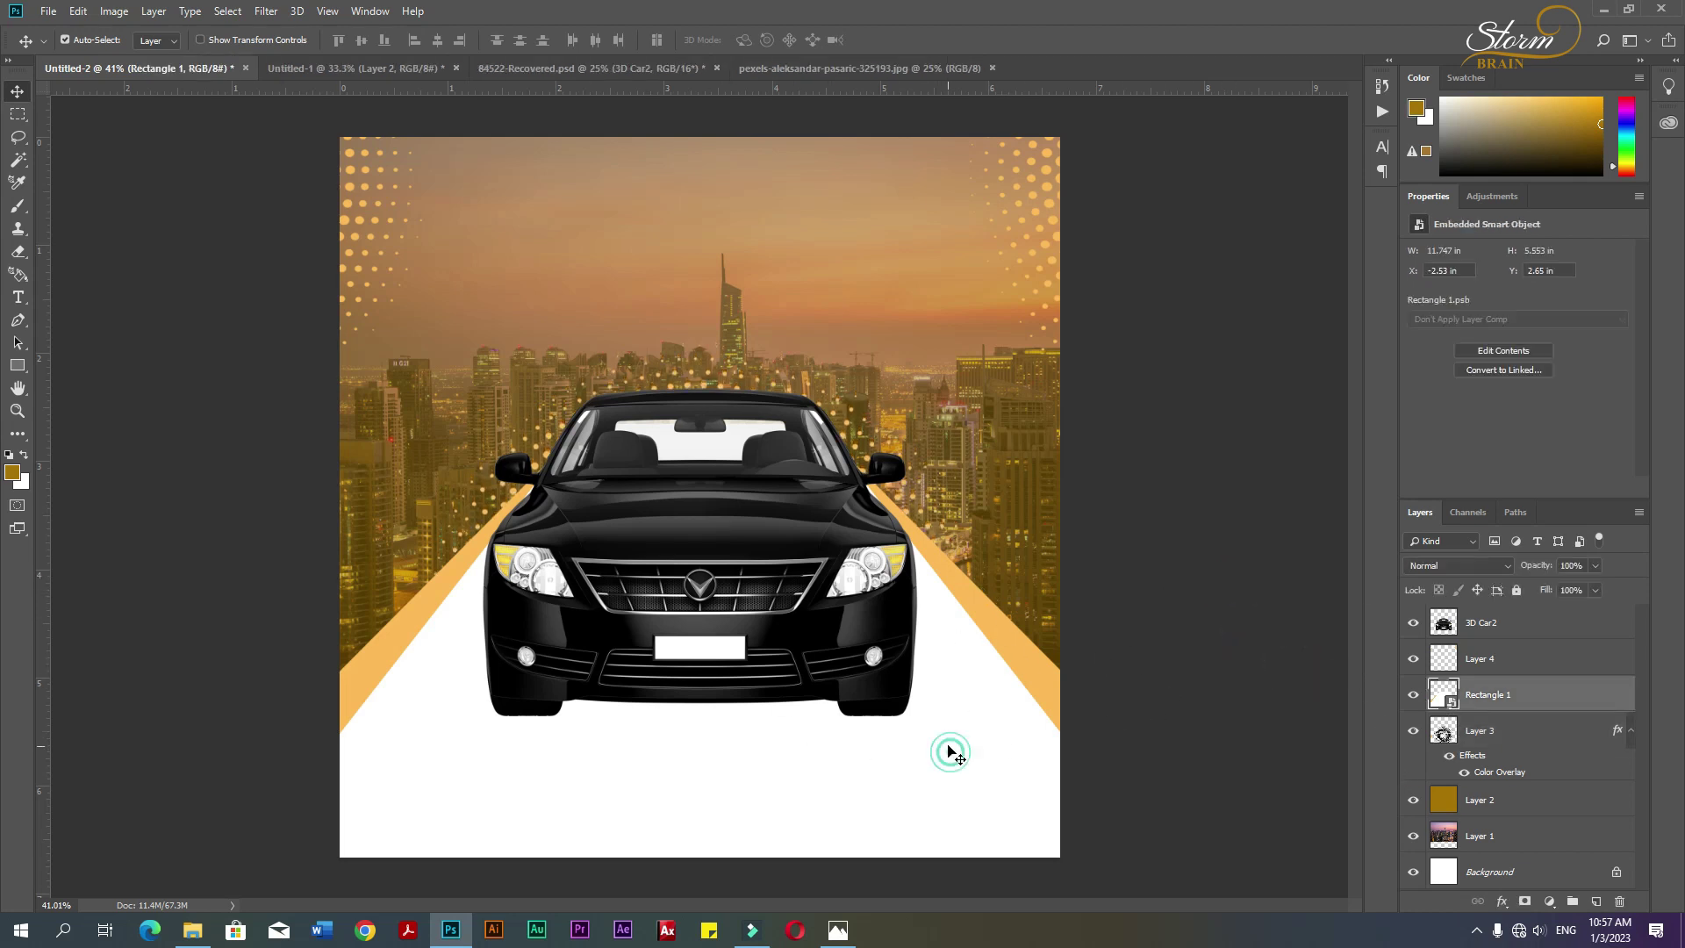
left_click(395, 71)
left_click(654, 304)
left_click(656, 264, "shift")
left_click(642, 337, "shift")
left_click_drag(654, 346, 695, 220)
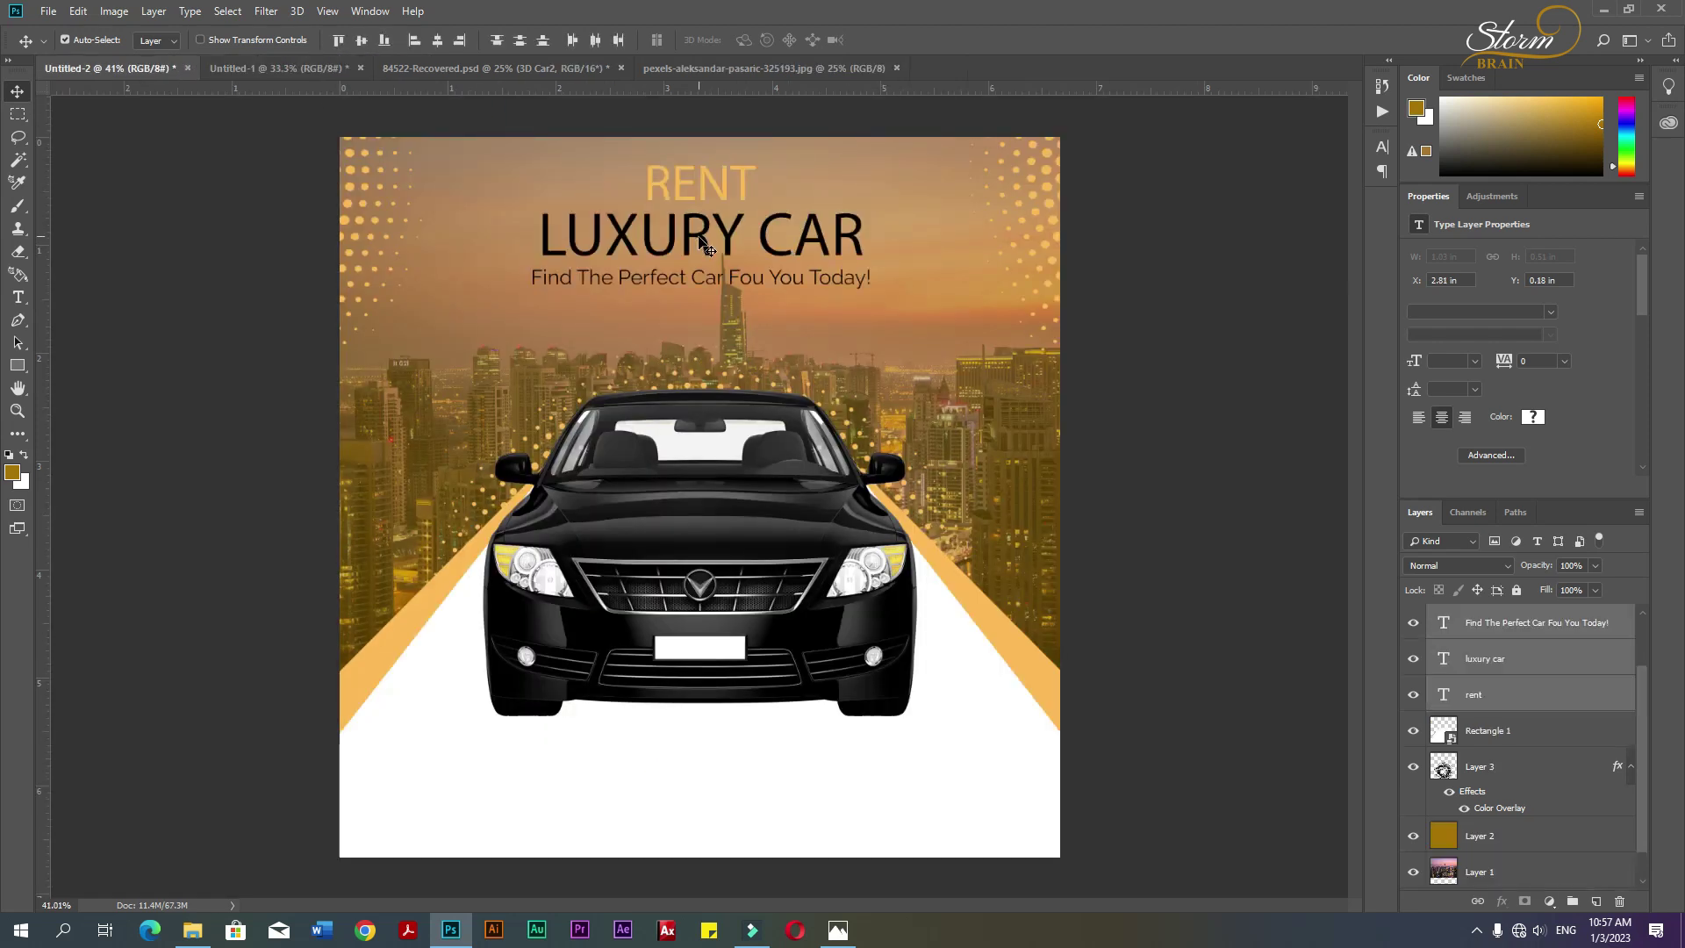
- Center the three heading text lines horizontally above the car
key("ctrl+t")
left_click_drag(770, 279, 769, 279)
key("Return")
left_click(364, 40)
key("ctrl+z")
left_click(439, 40)
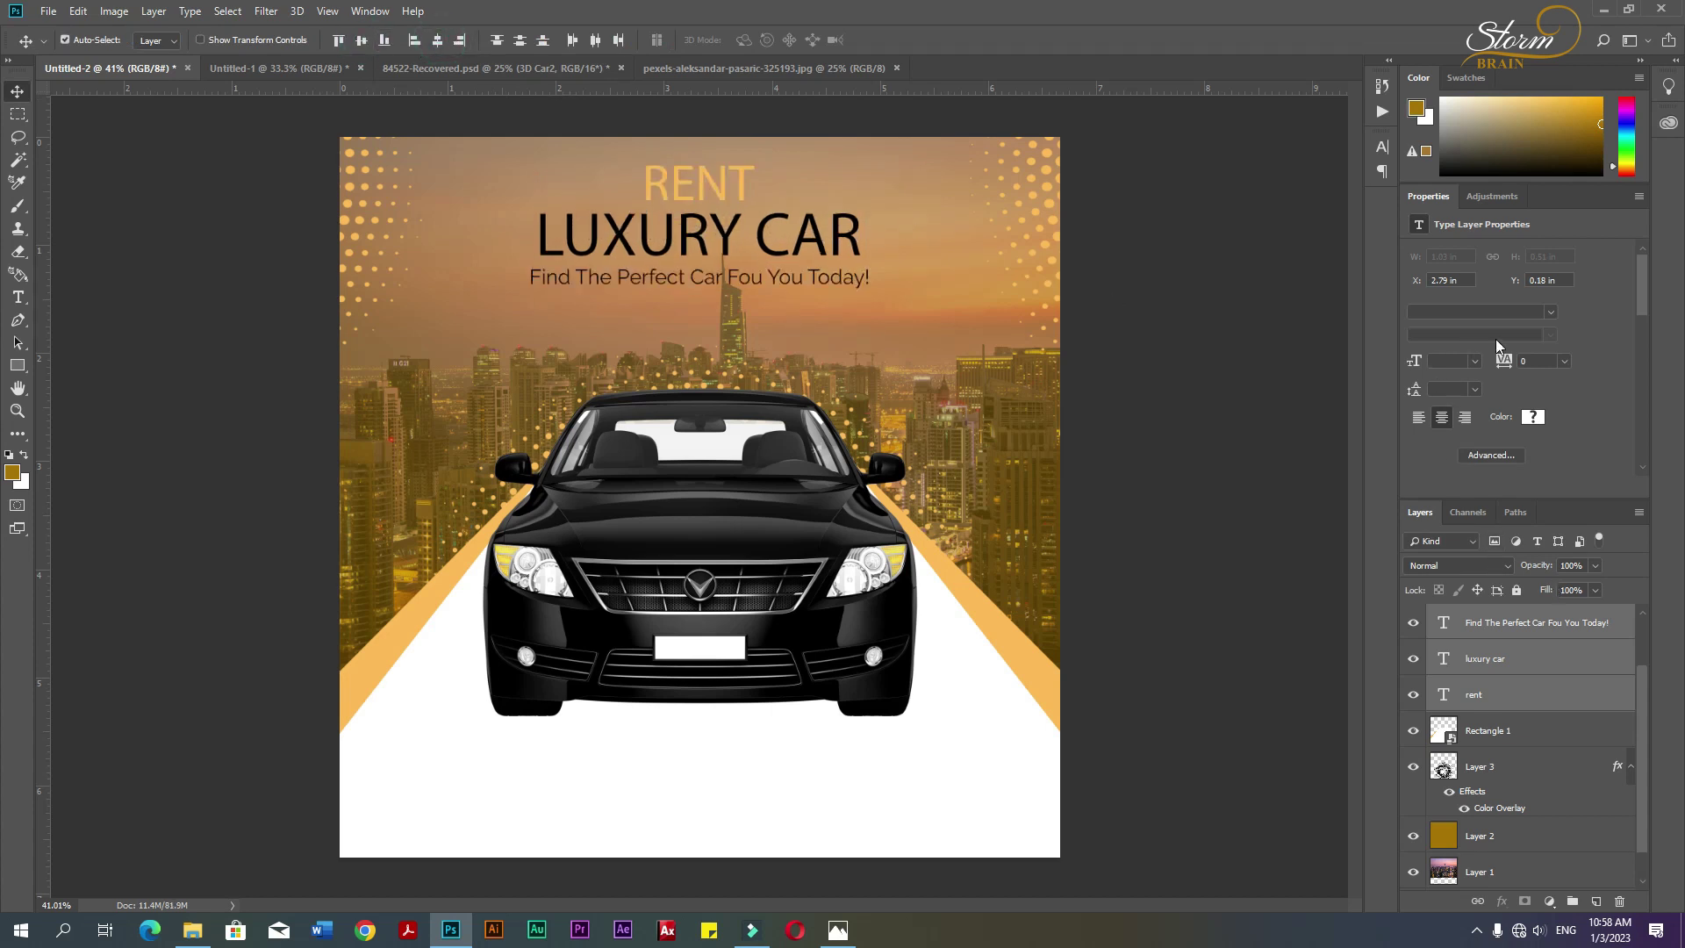
- Set the "Find The Perfect Car Fou You Today!" tagline to the Black style of Raleway
left_click(1281, 392)
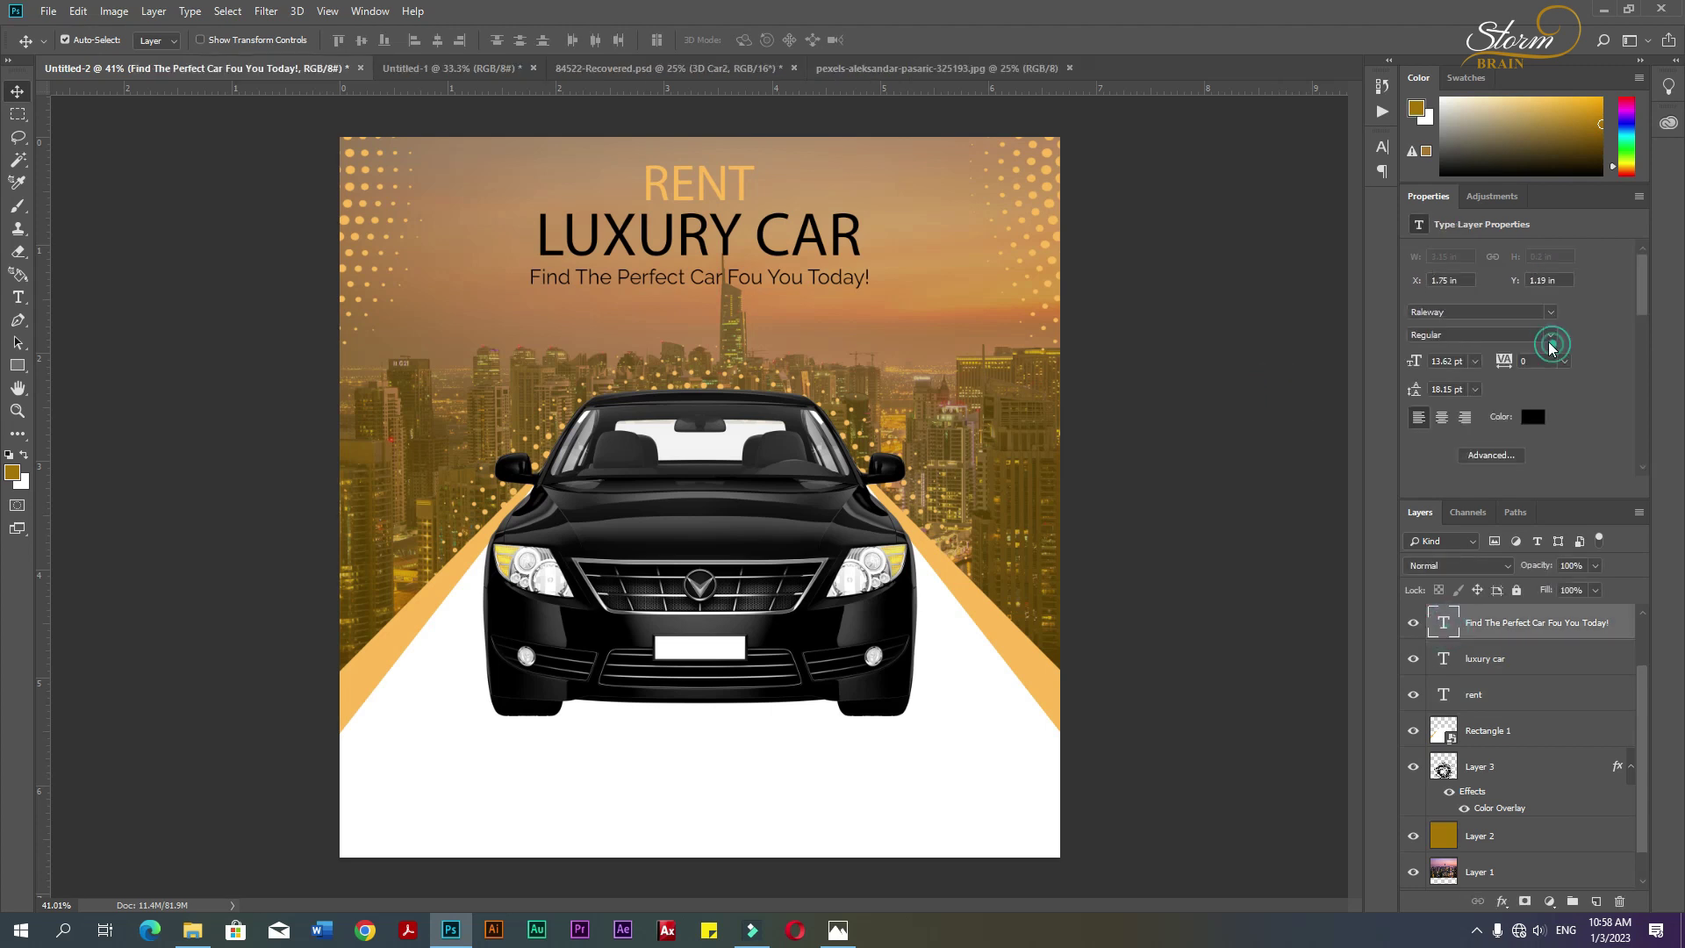
left_click(1551, 345)
left_click(1465, 477)
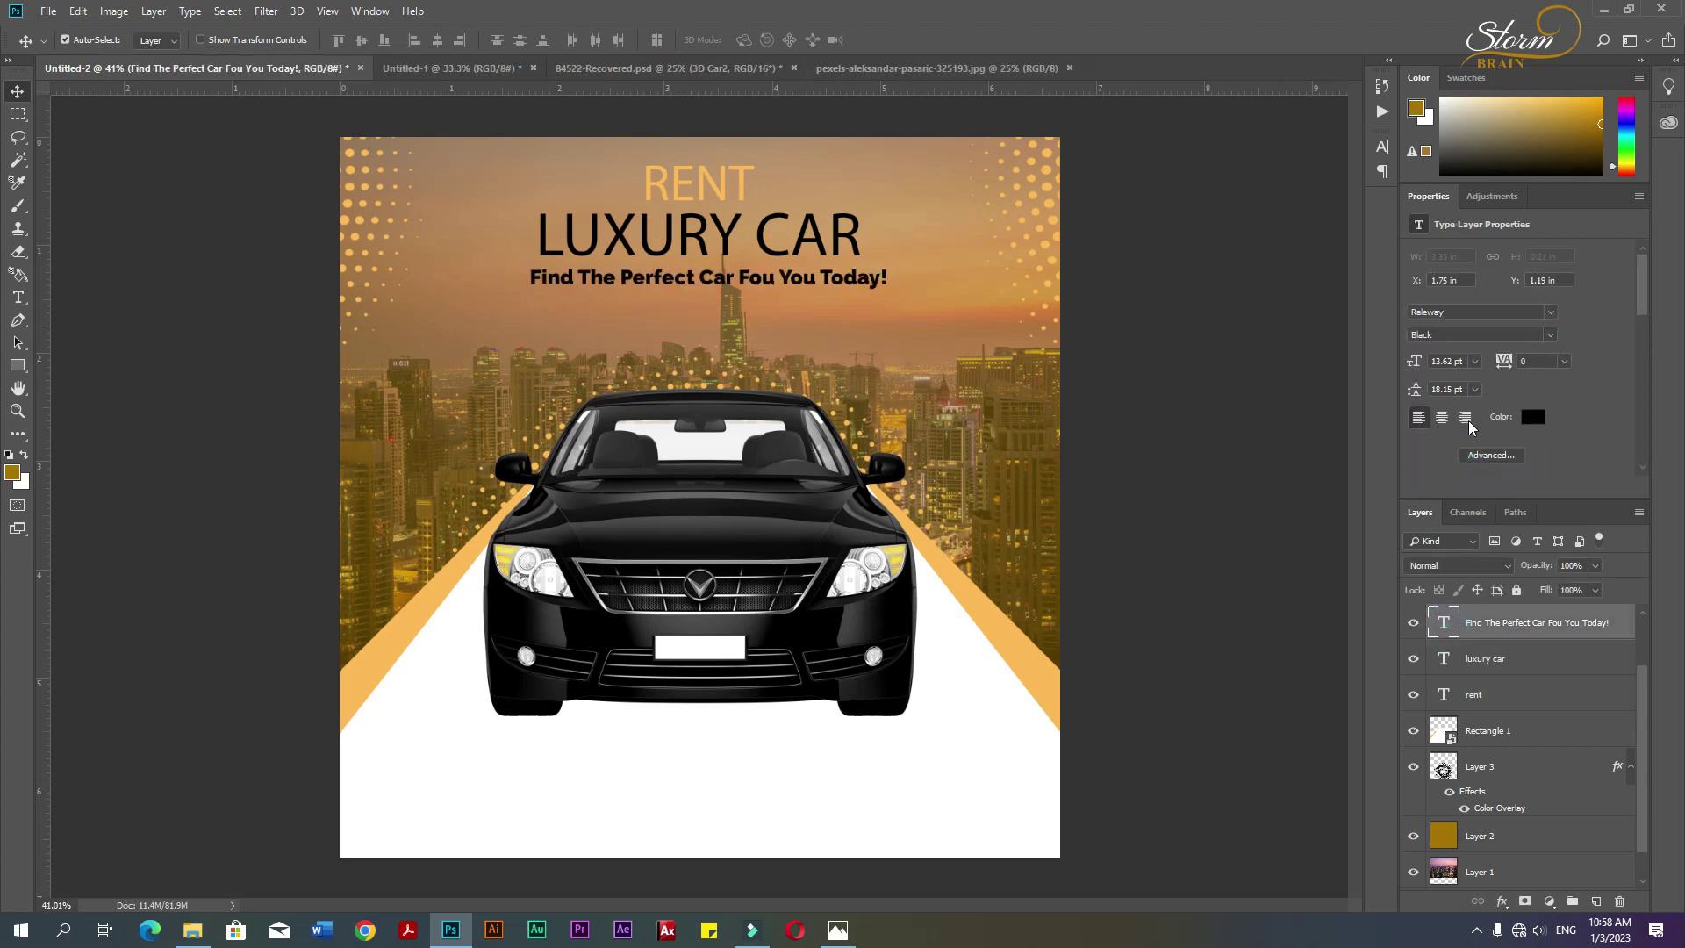
left_click(1549, 312)
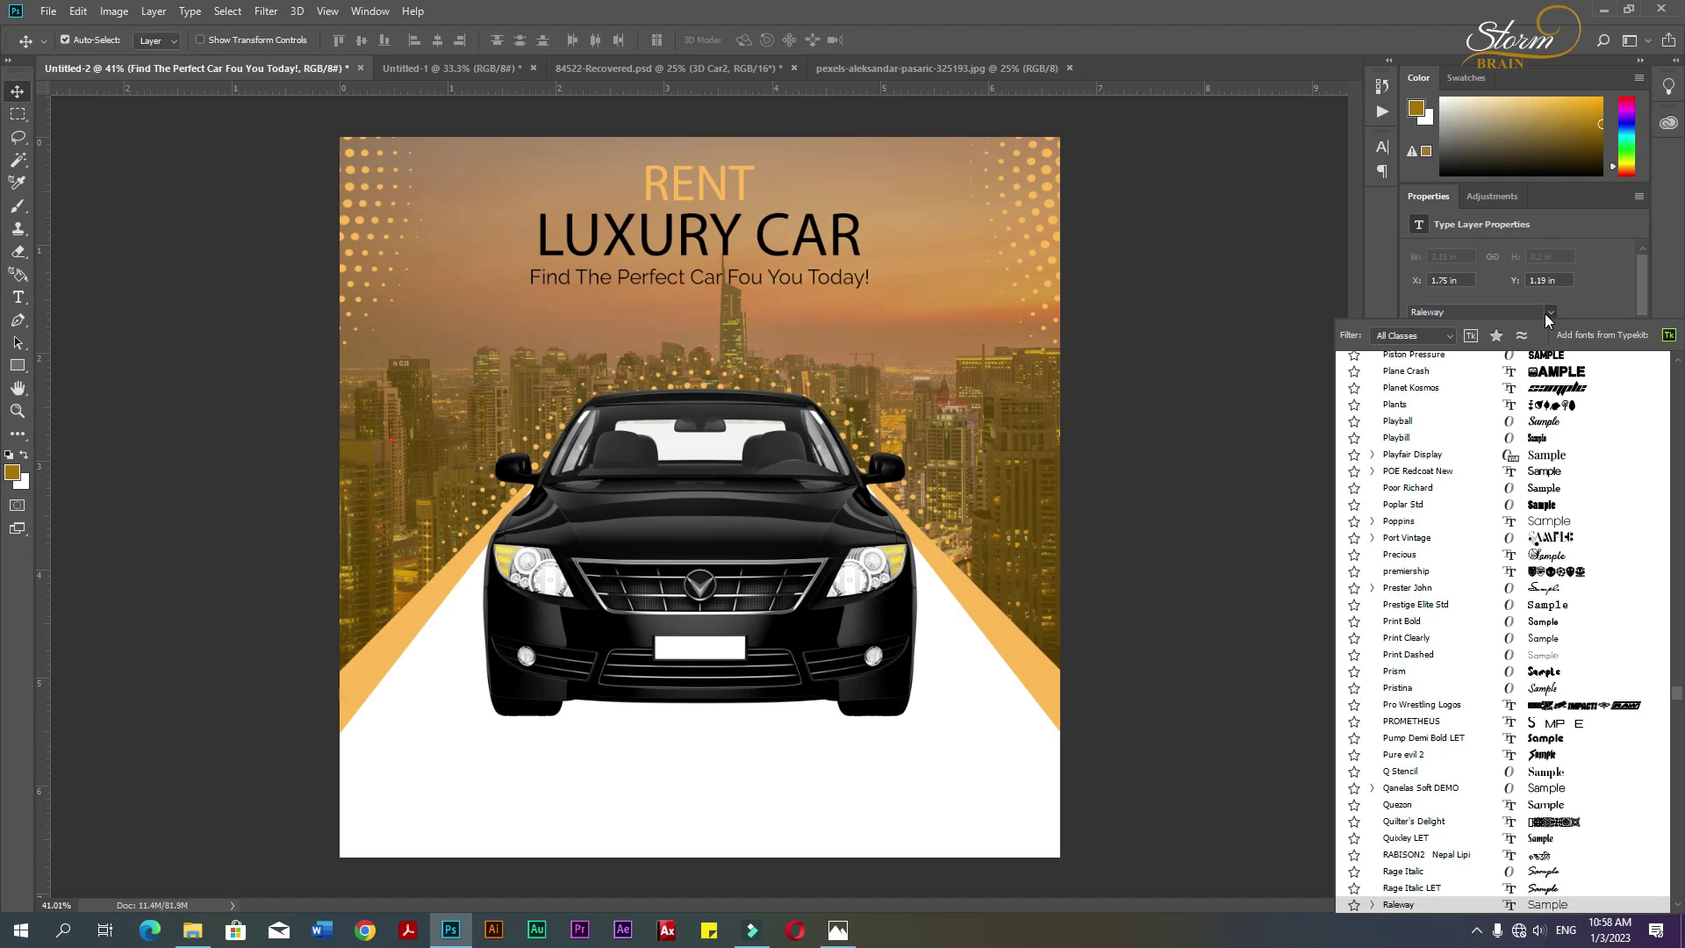
left_click(1553, 310)
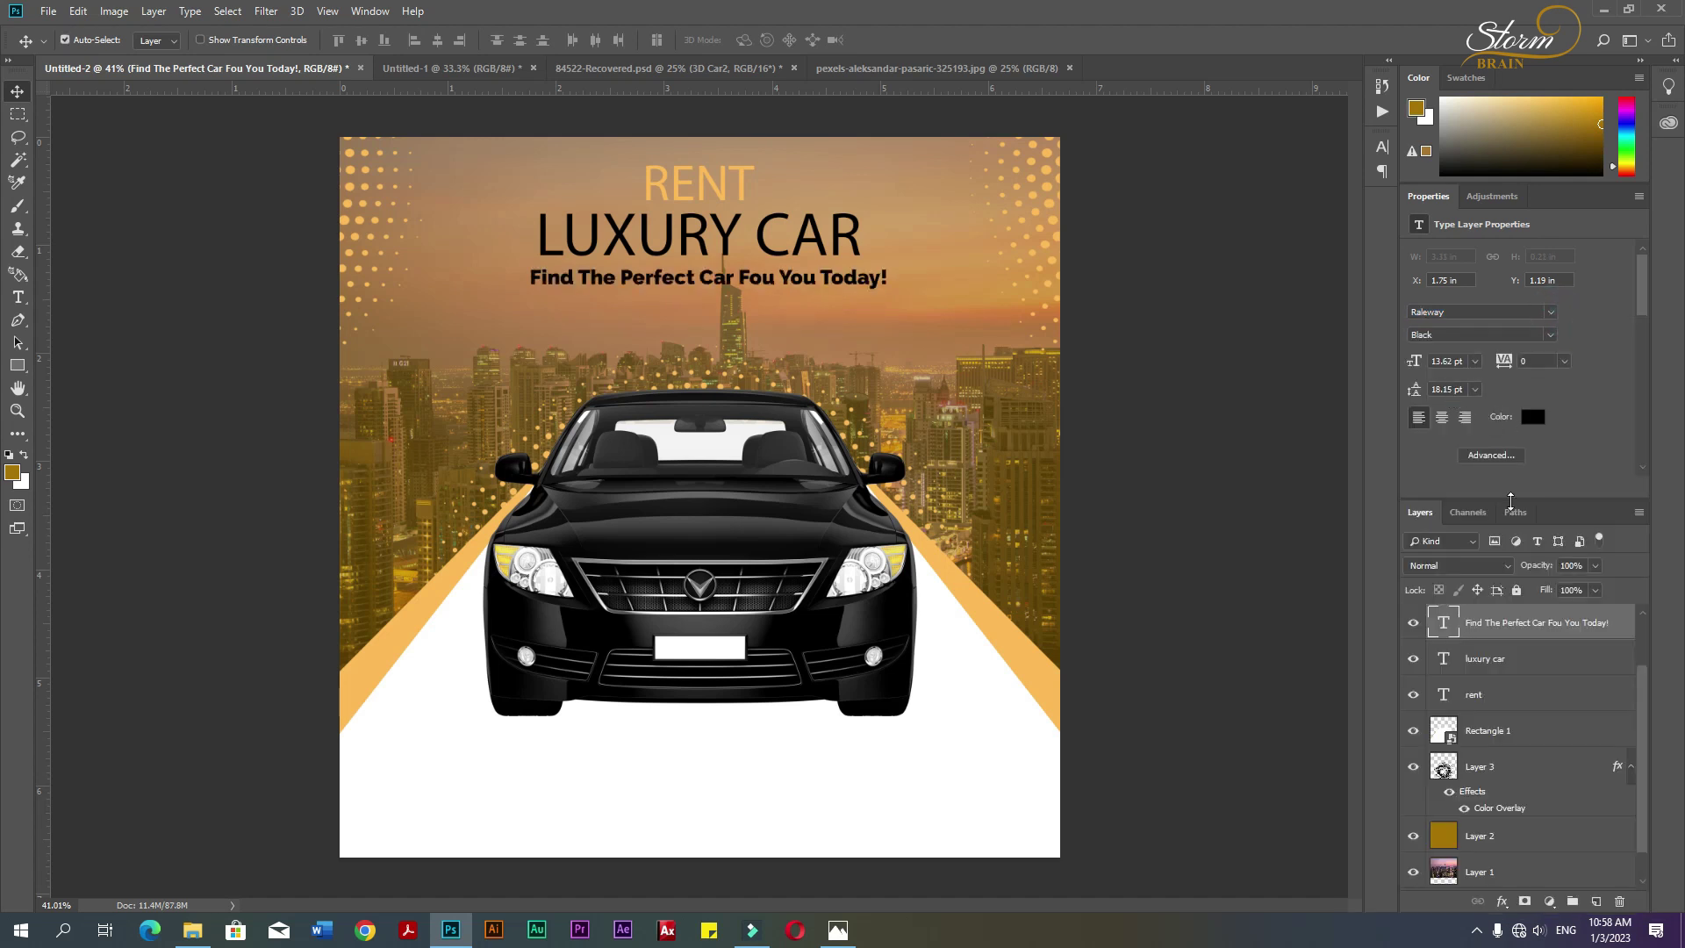
- Set the "Find The Perfect Car Fou You Today!" tagline to the Regular style and the LUXURY CAR text to Bold Italic
left_click(1546, 335)
left_click(1492, 398)
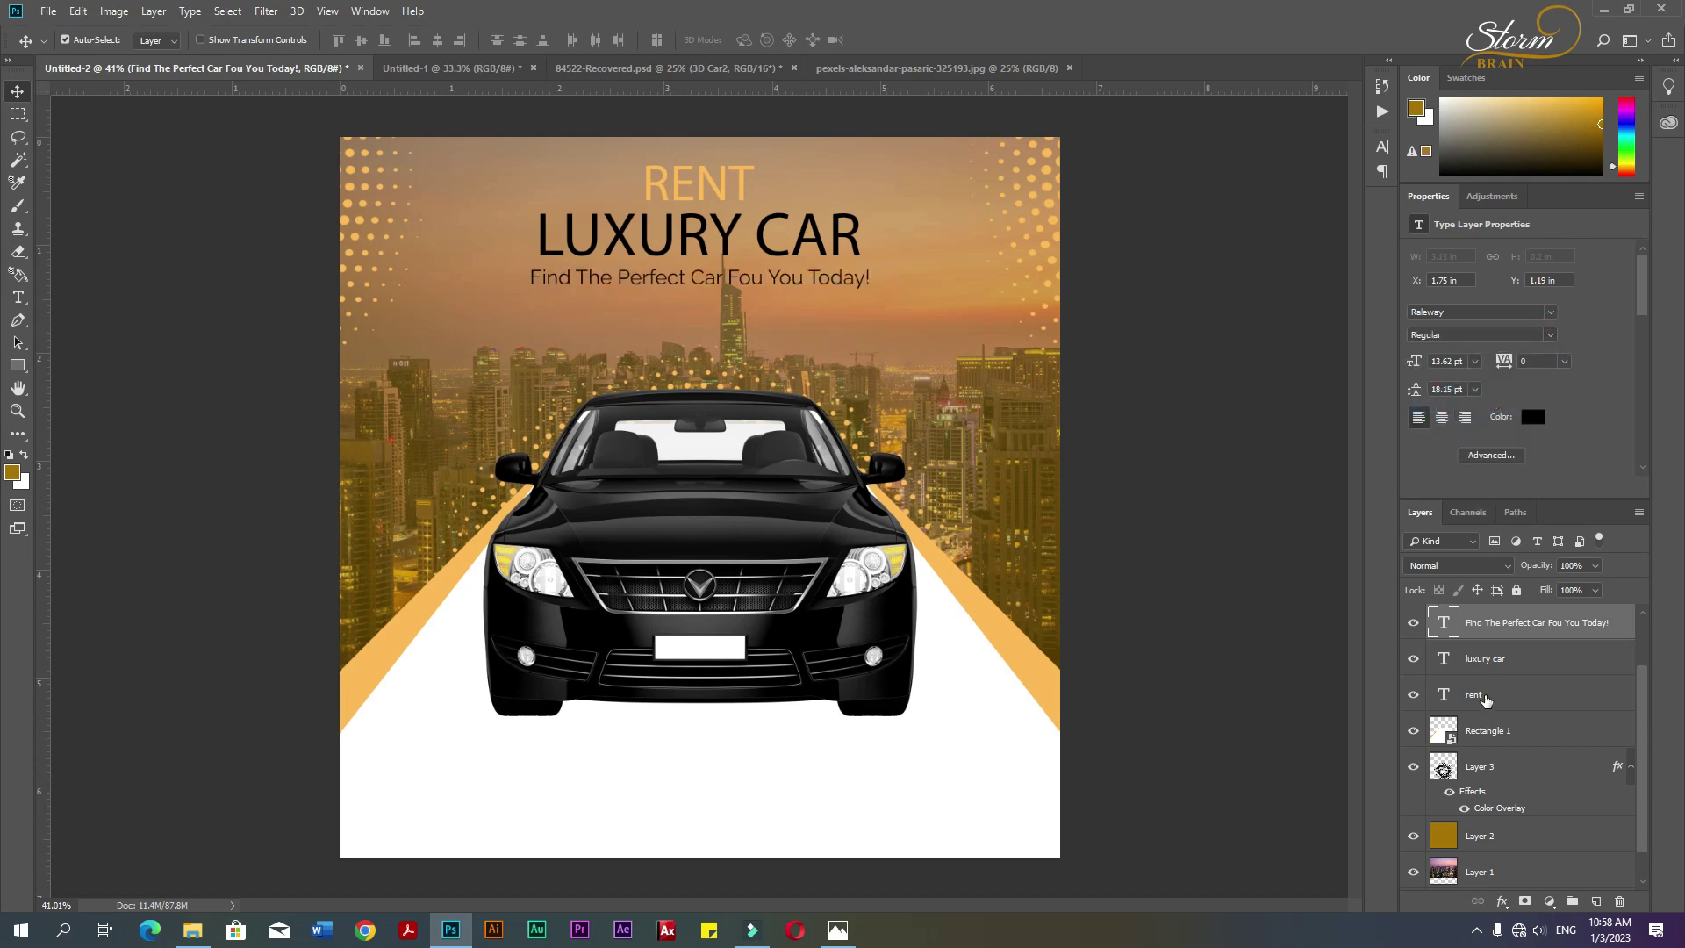
left_click(1496, 658)
left_click(1549, 334)
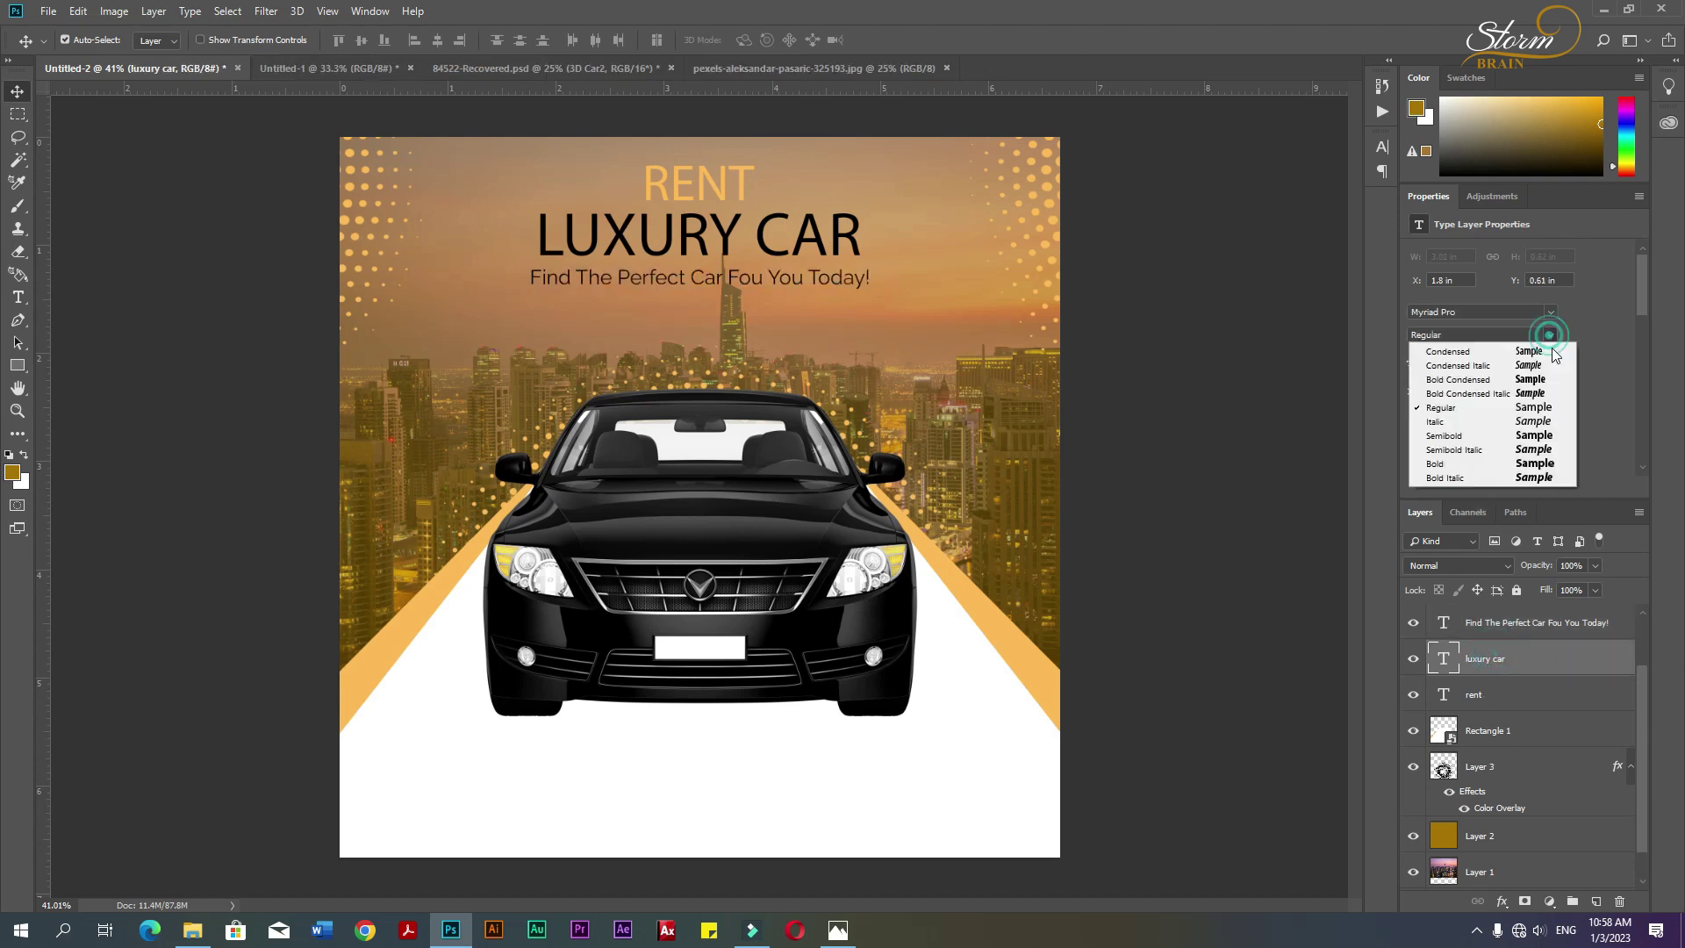
left_click(1487, 477)
- Set the RENT text to the Bold Italic style of Myriad Pro and deselect the layer
left_click(1474, 698)
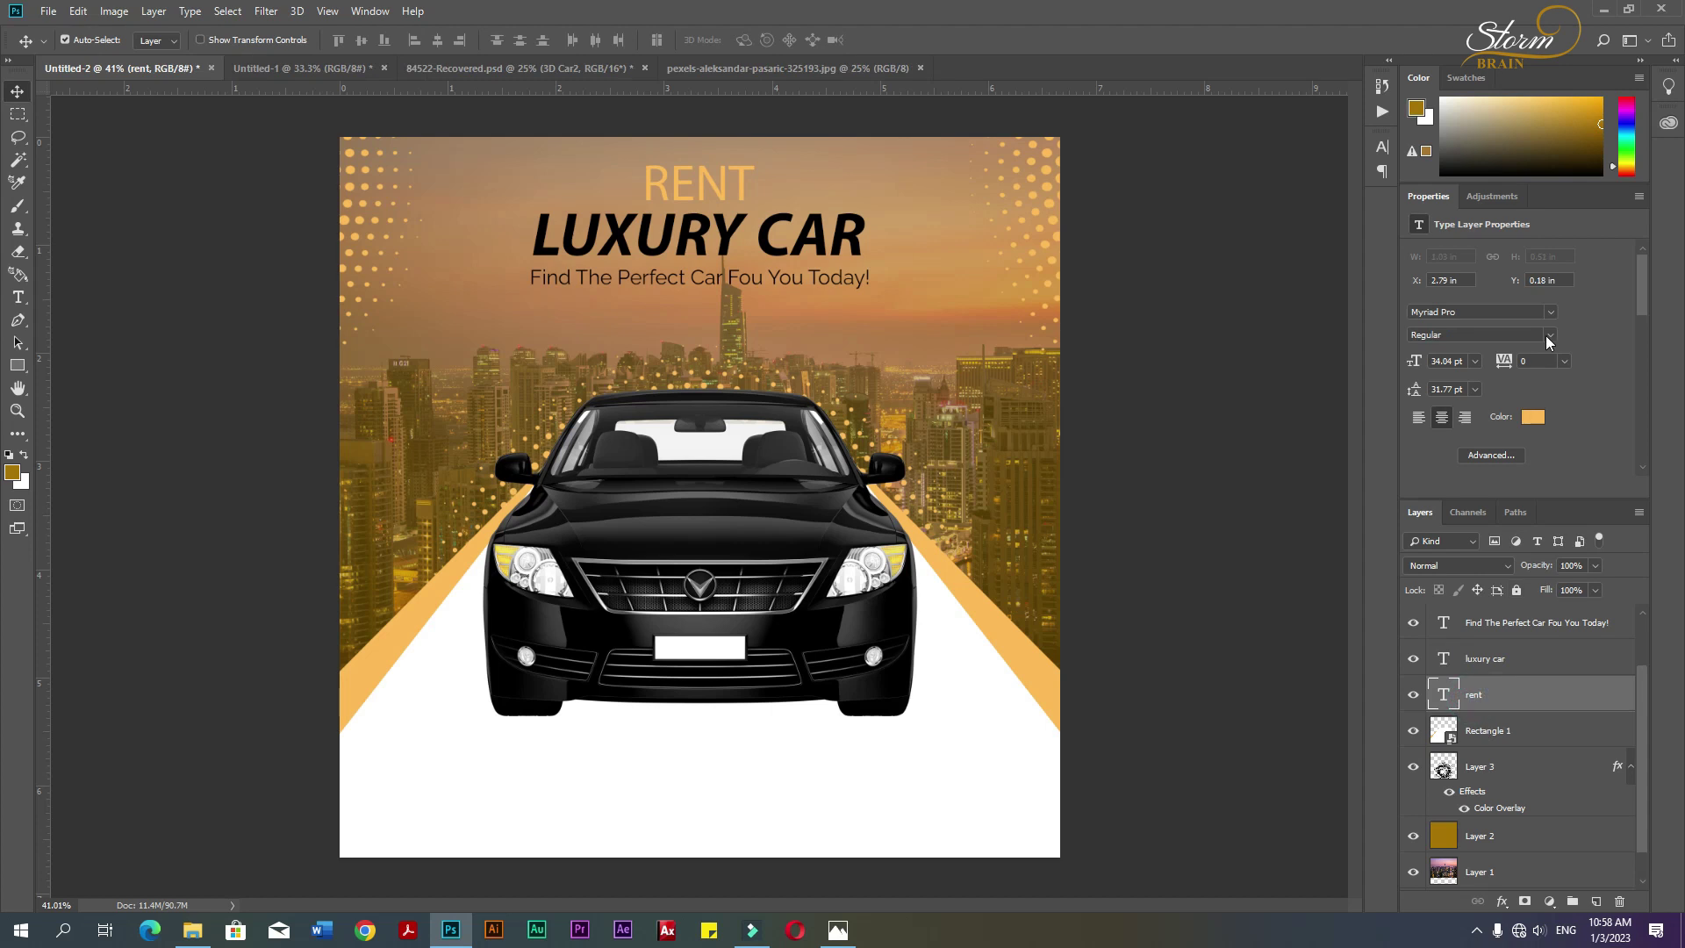
left_click(1547, 334)
left_click(1487, 479)
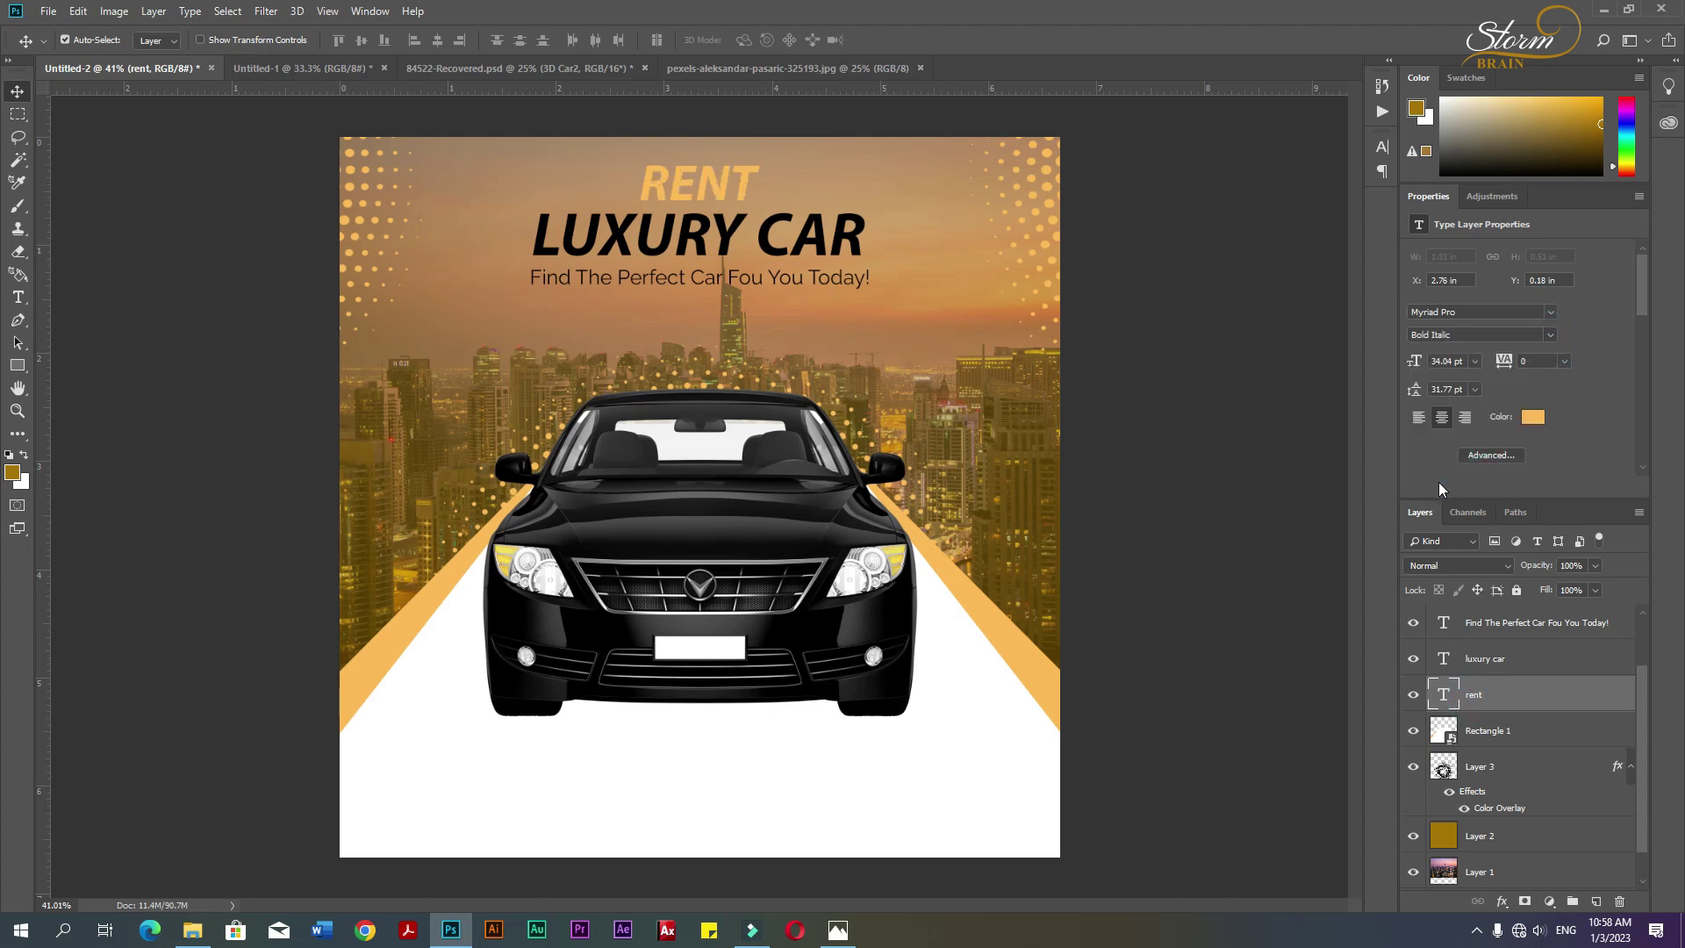
left_click(1135, 488)
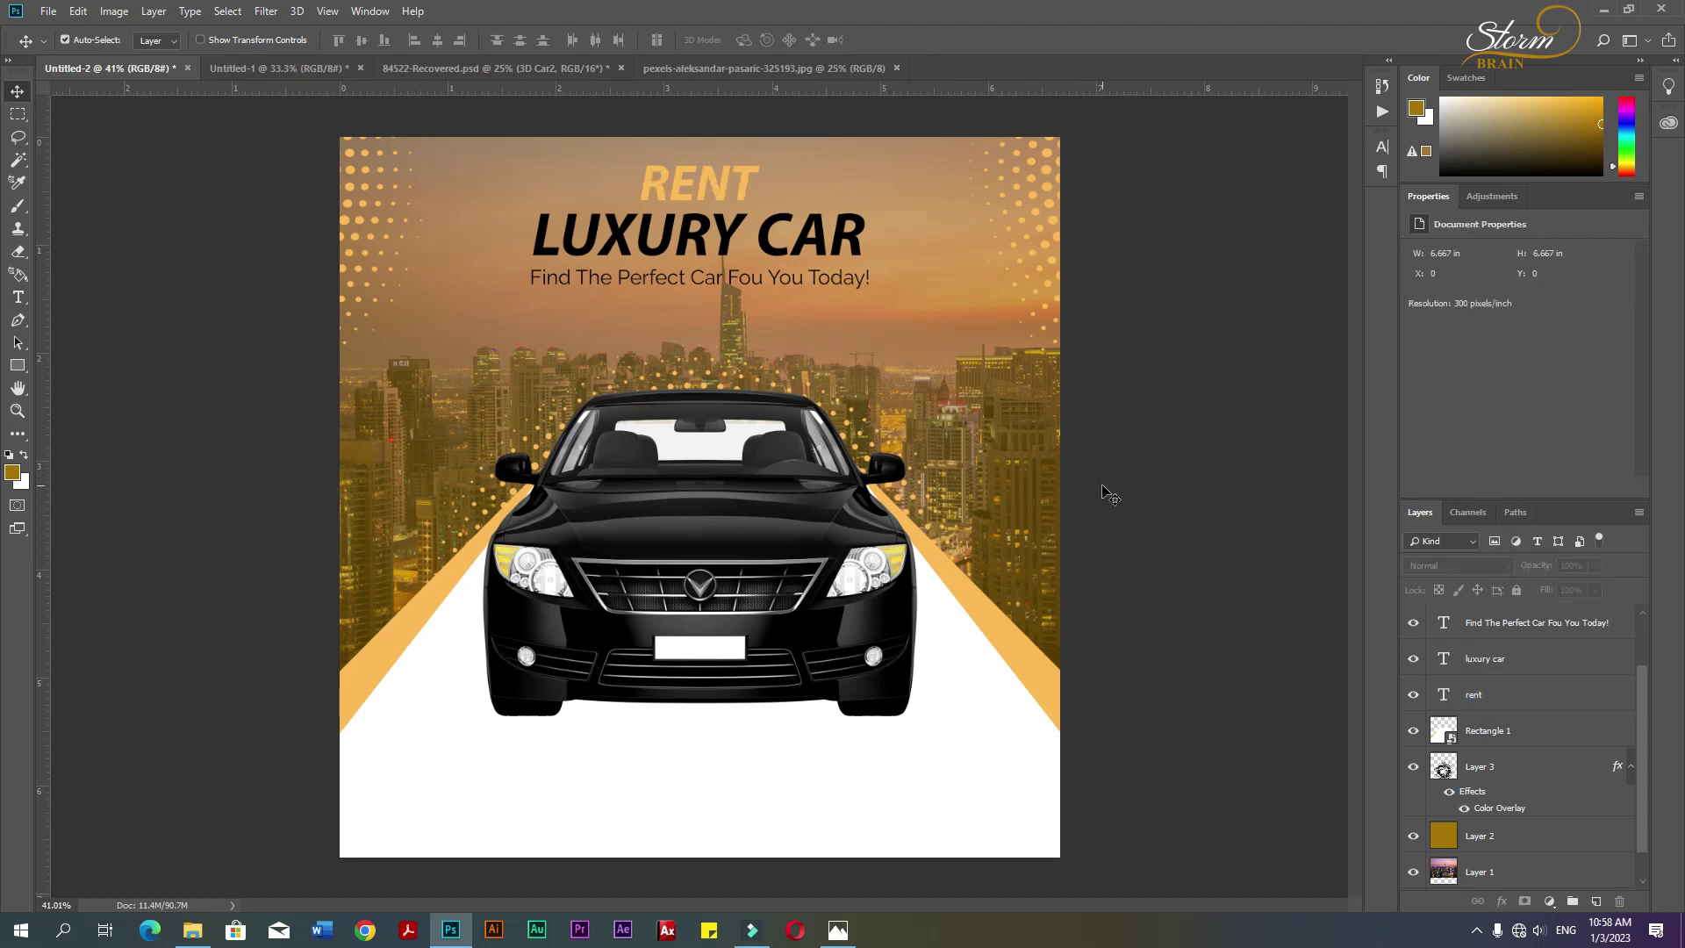
- Change the LUXURY CAR text color to white
left_click(769, 238)
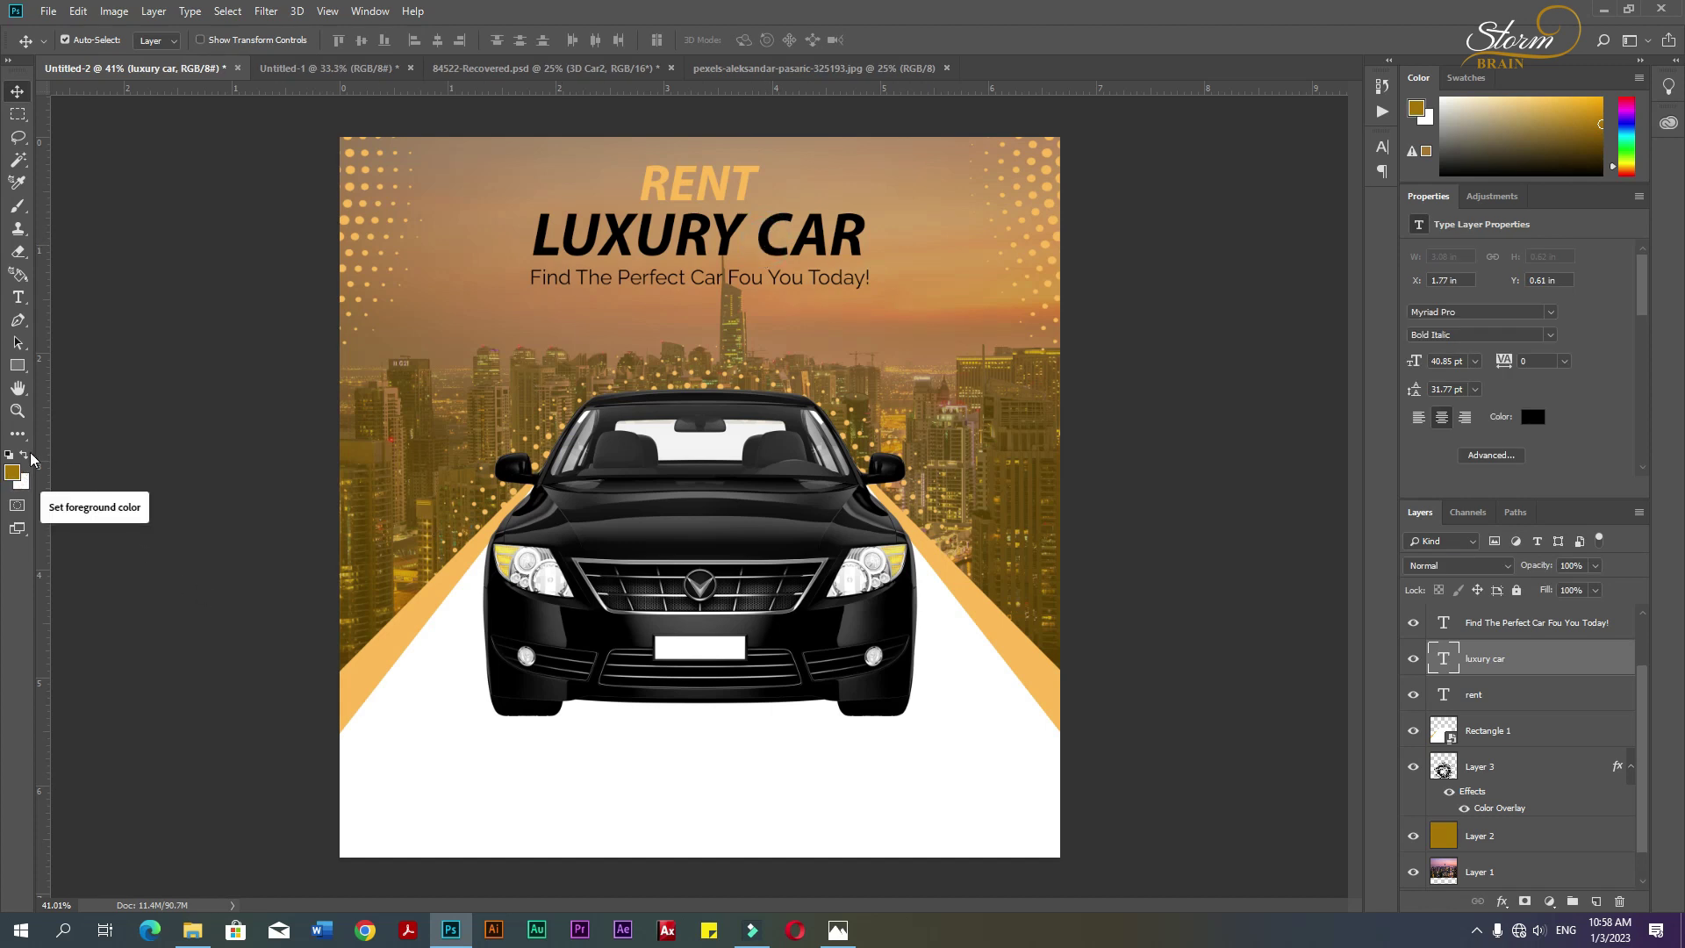
left_click(26, 454)
left_click(1531, 416)
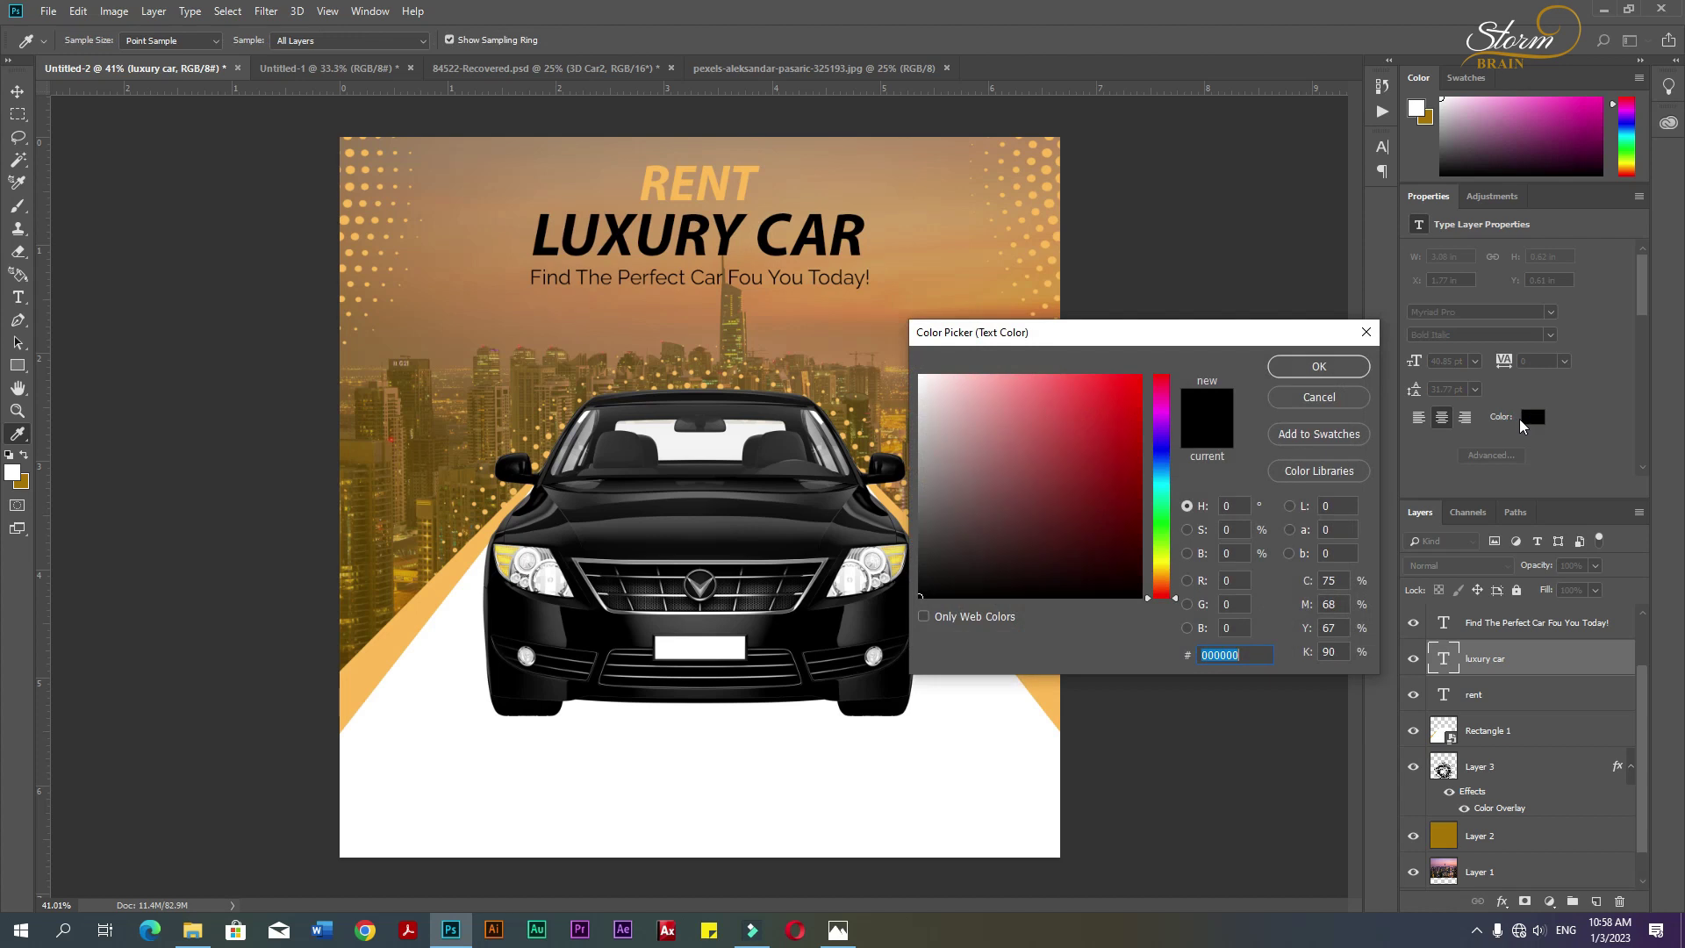
left_click_drag(1079, 456, 920, 374)
left_click(1318, 367)
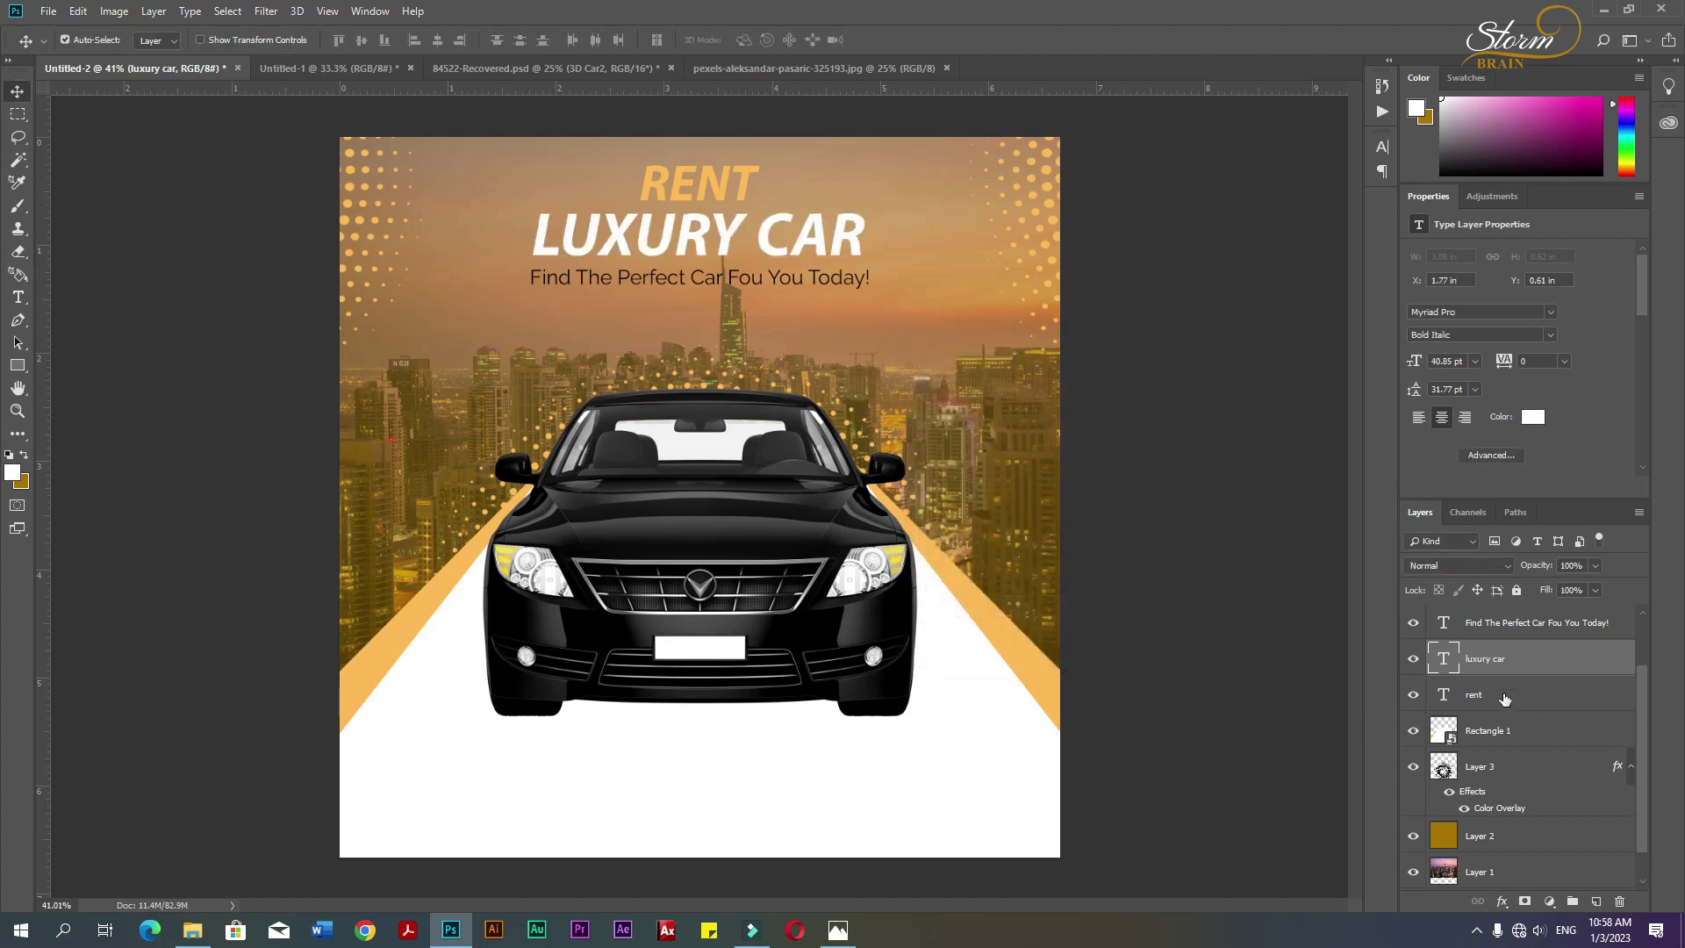
- Change the text color of the "Find The Perfect Car Fou You Today!" tagline to white
left_click(1500, 625)
left_click(1533, 416)
left_click(924, 377)
left_click(1302, 369)
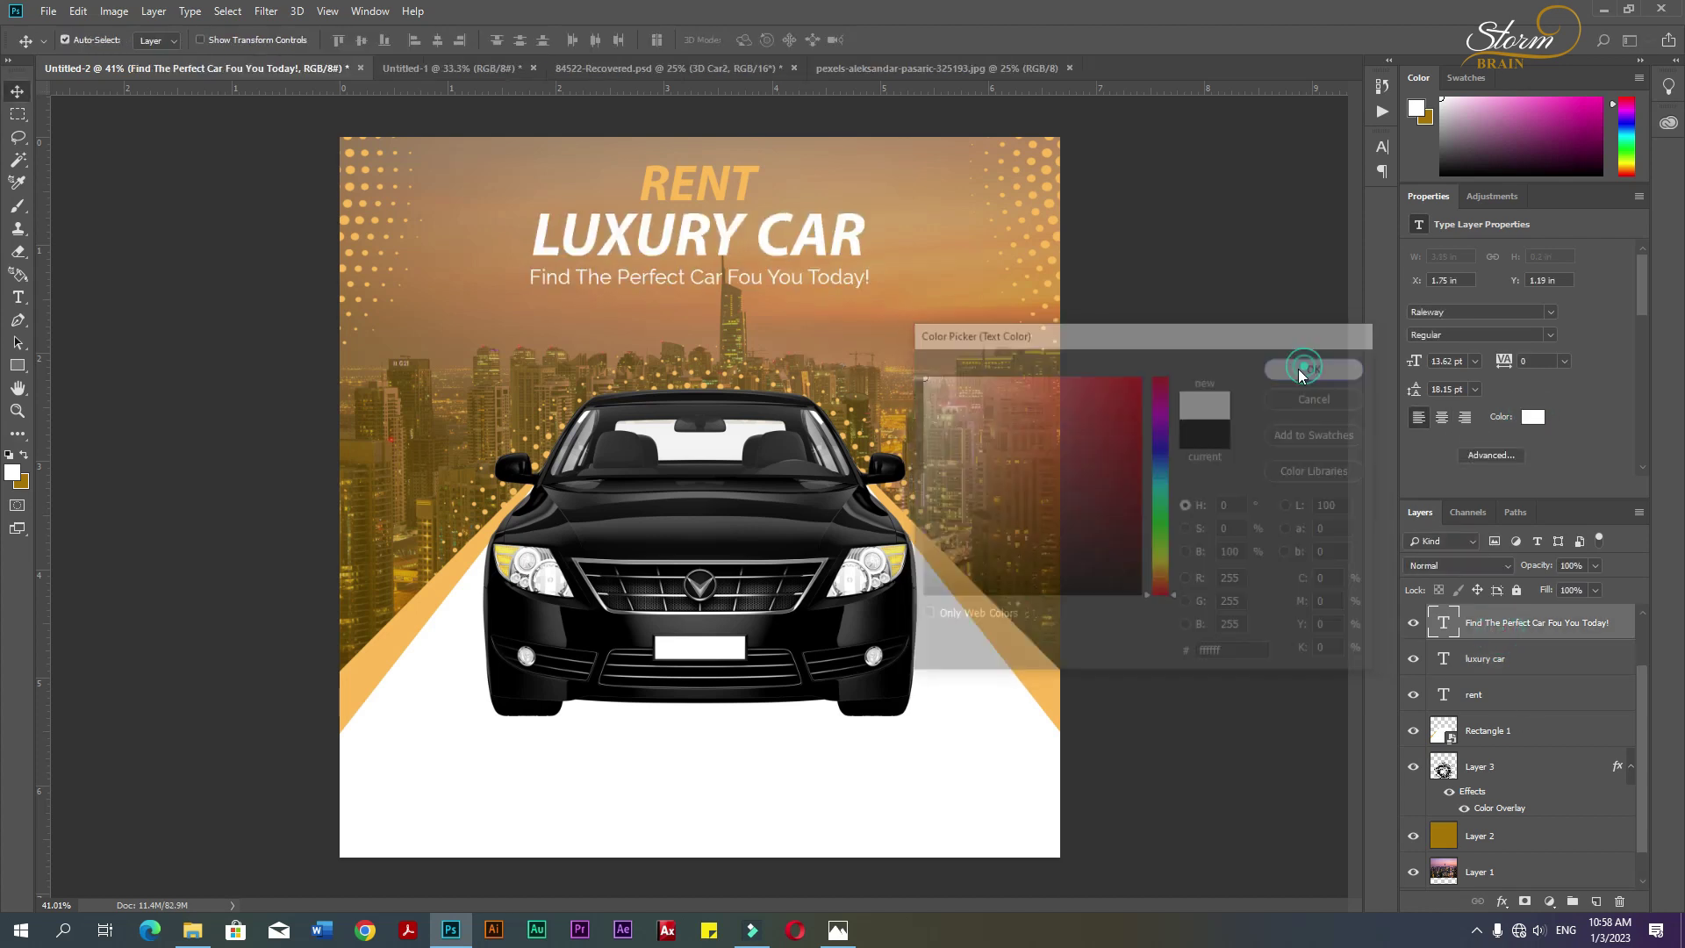
left_click(1450, 664)
left_click(1460, 694)
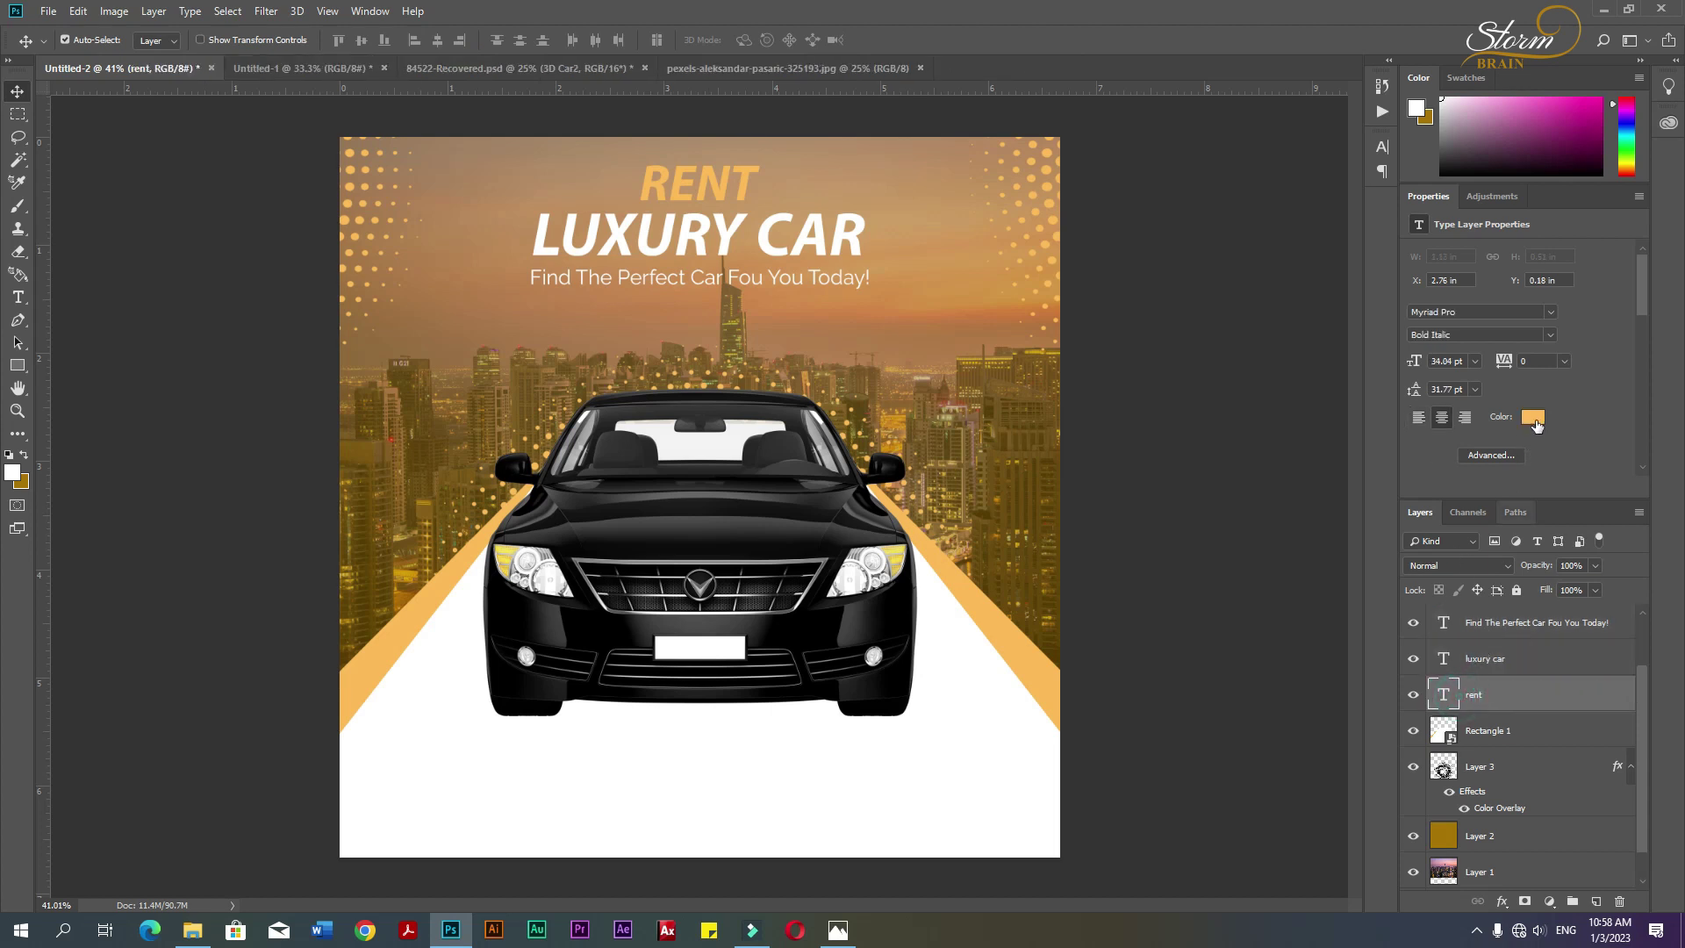
left_click(1532, 416)
type("ff9c00")
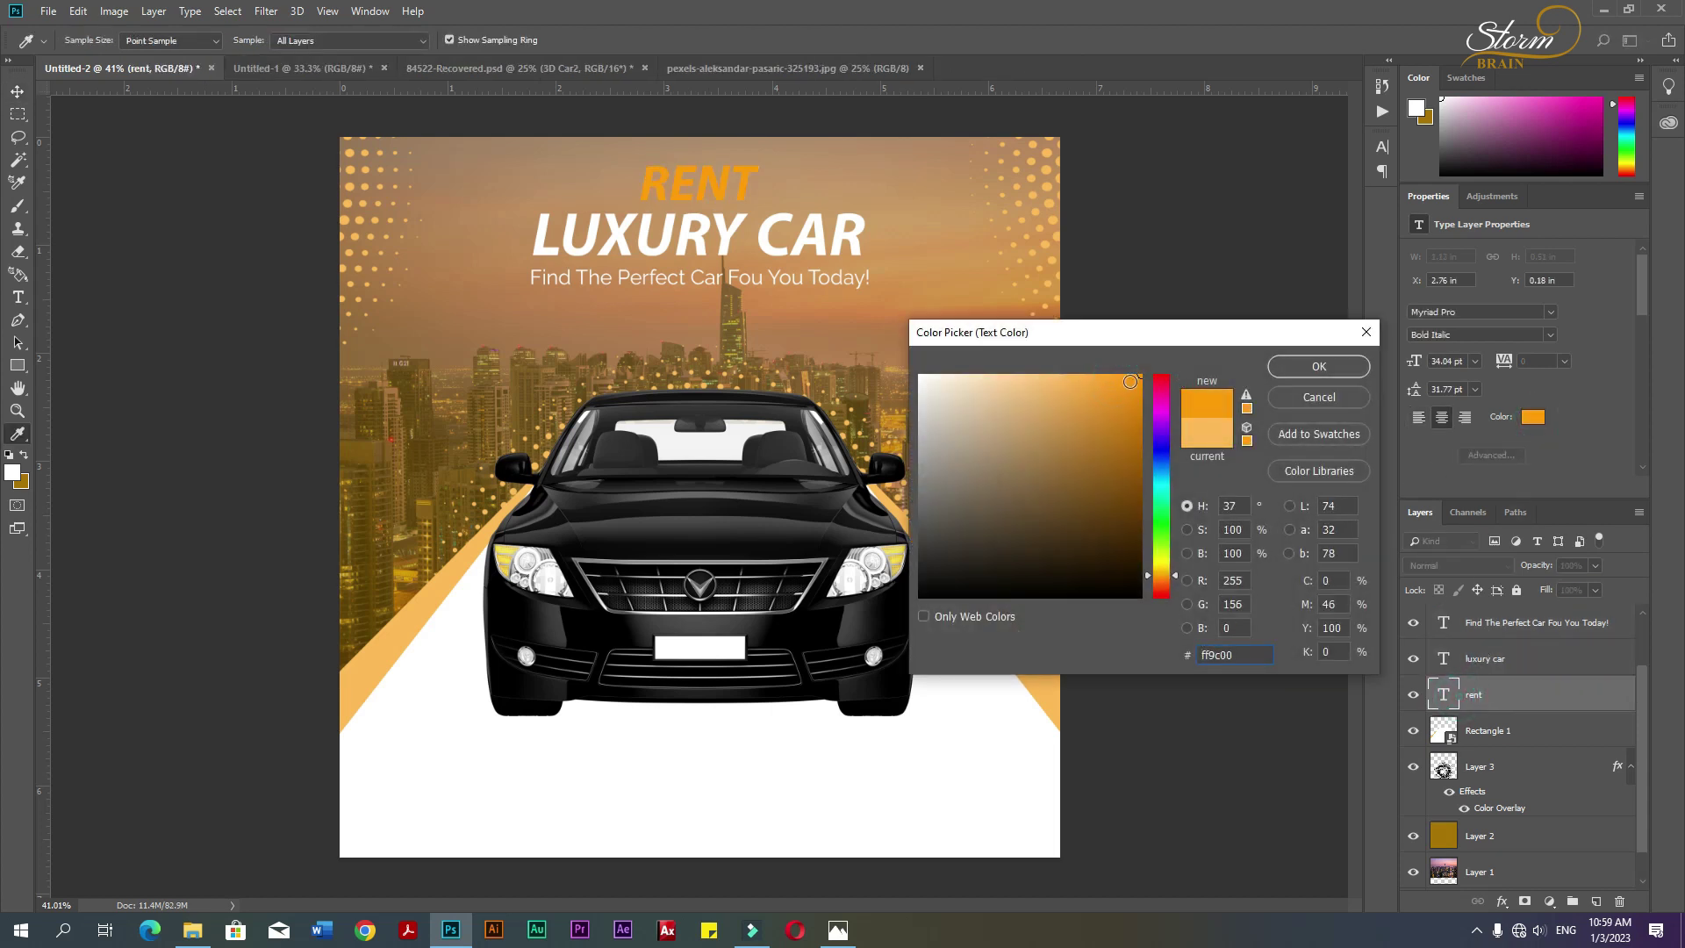
left_click(1333, 397)
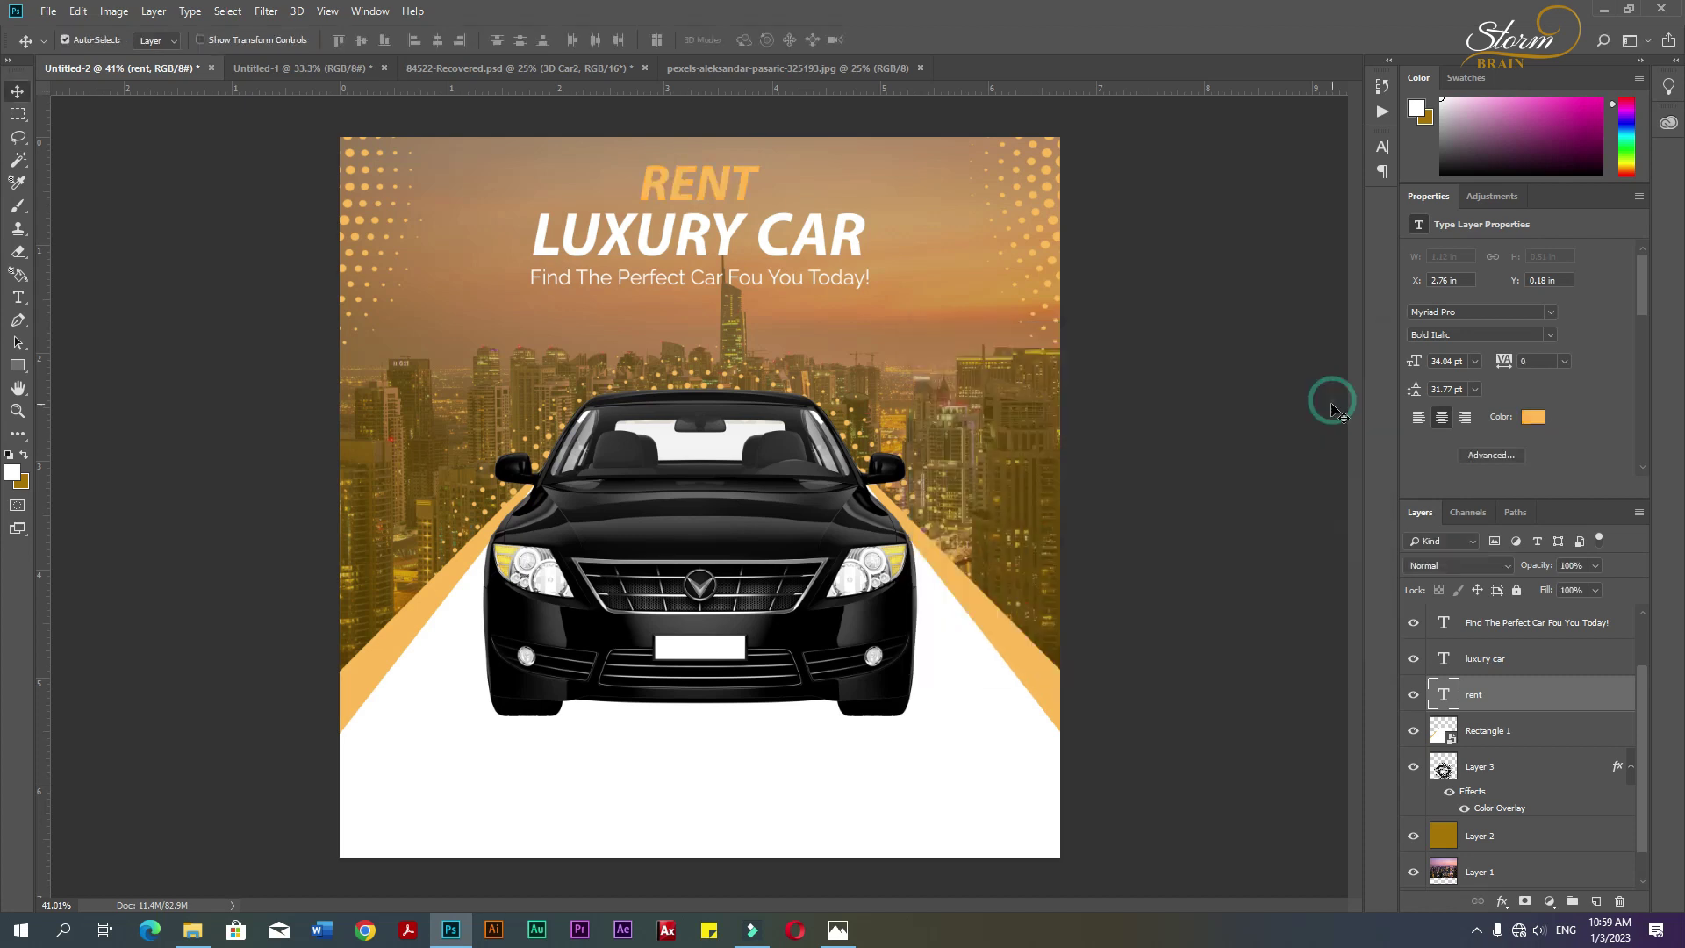
- Reduce the opacity of the gold overlay, Layer 2, to 40%
left_click(1492, 838)
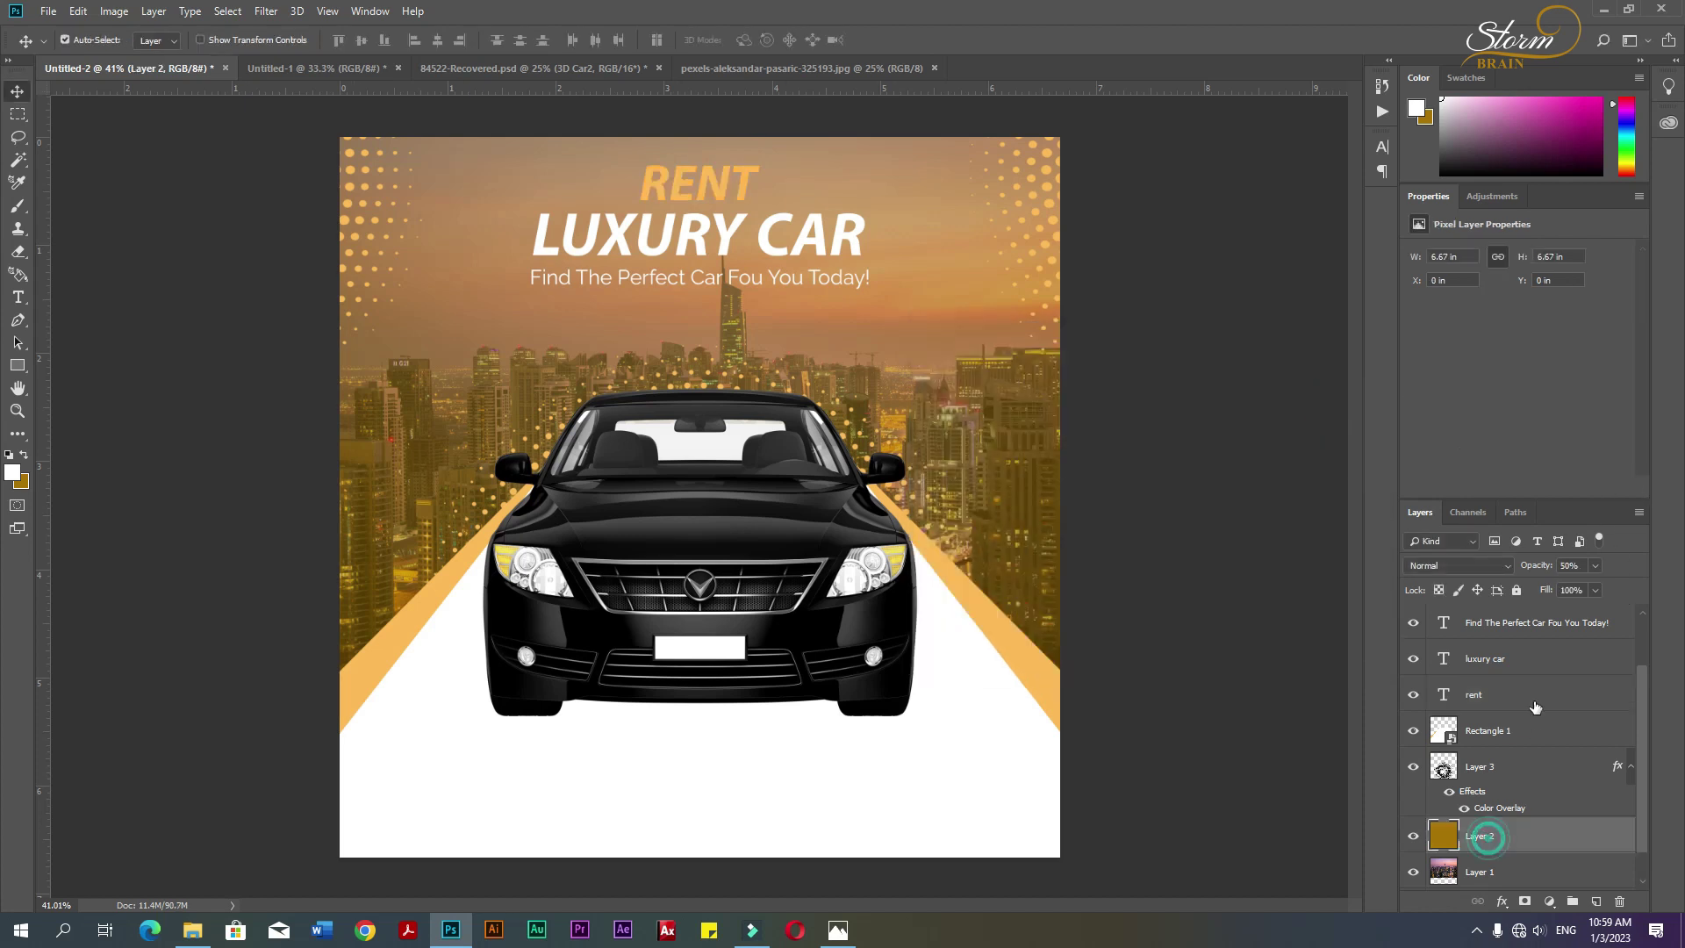
left_click(1562, 564)
left_click_drag(1561, 564, 1531, 571)
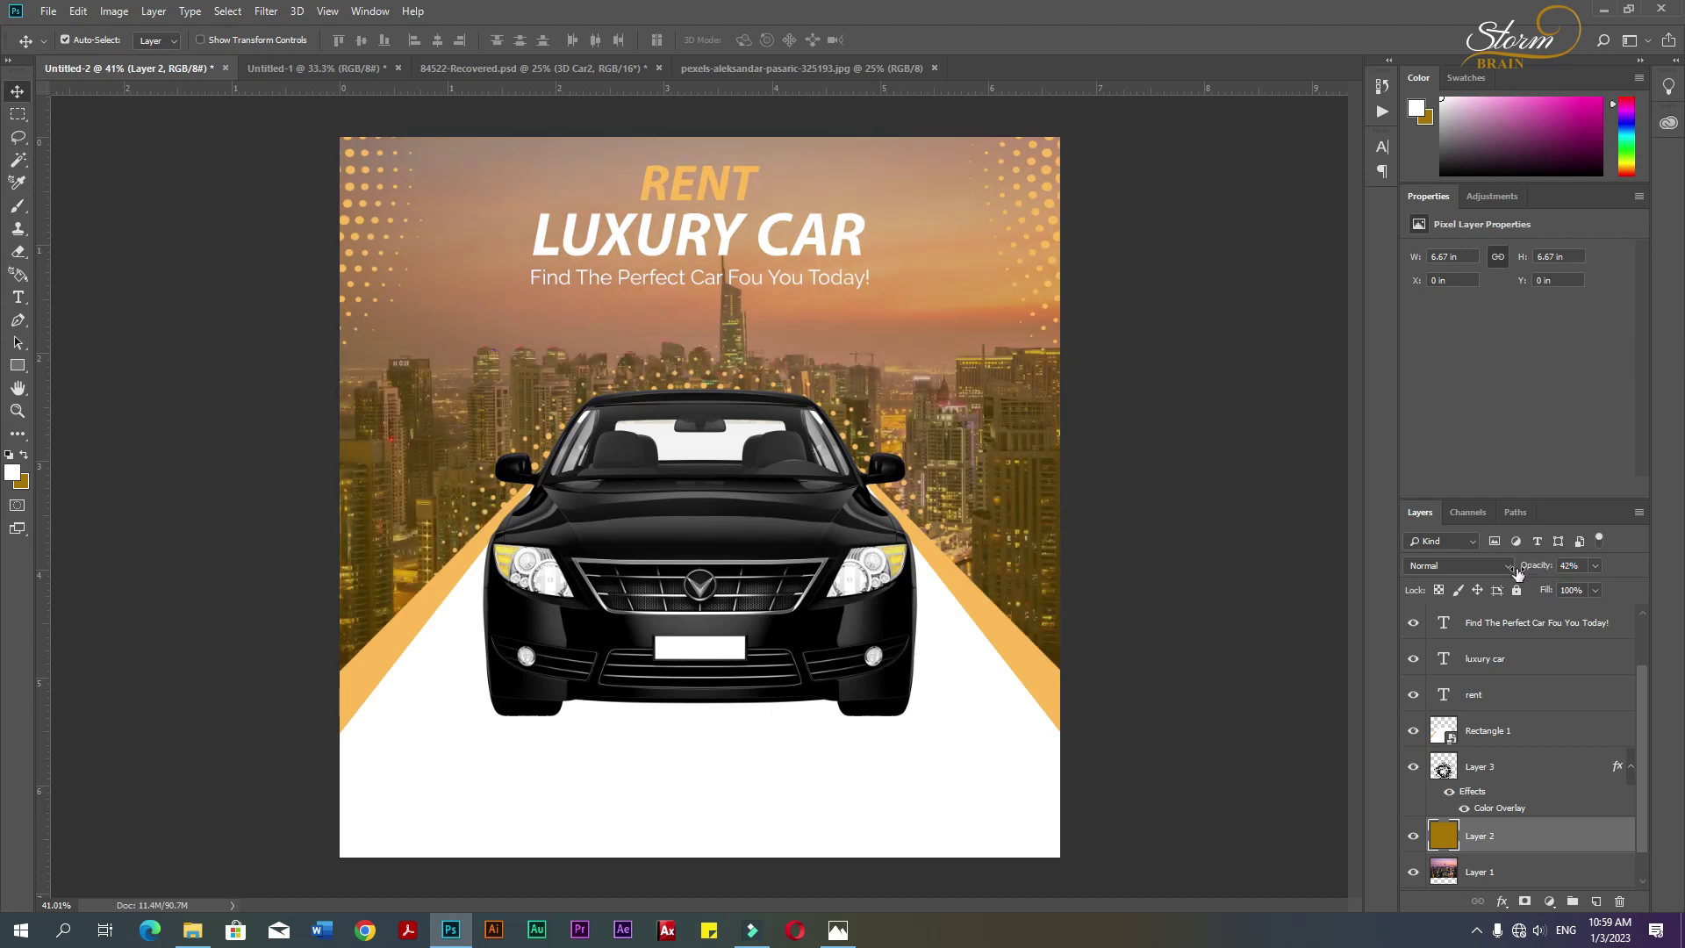
left_click_drag(1540, 569, 1544, 571)
left_click(1582, 565)
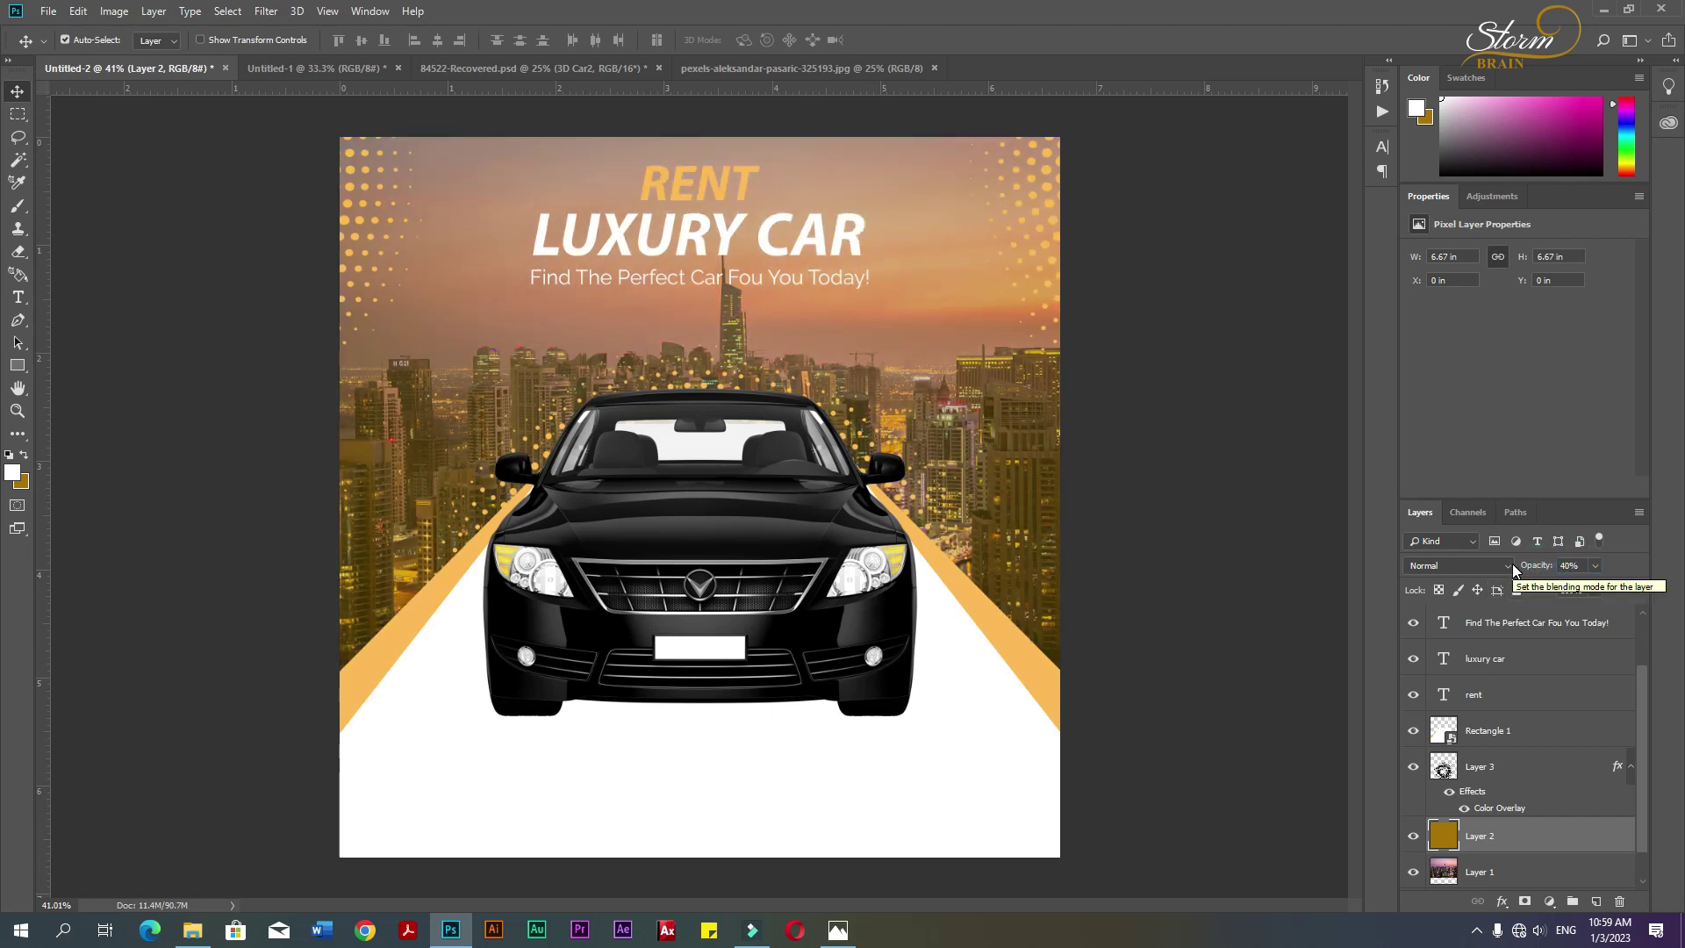
left_click(1213, 609)
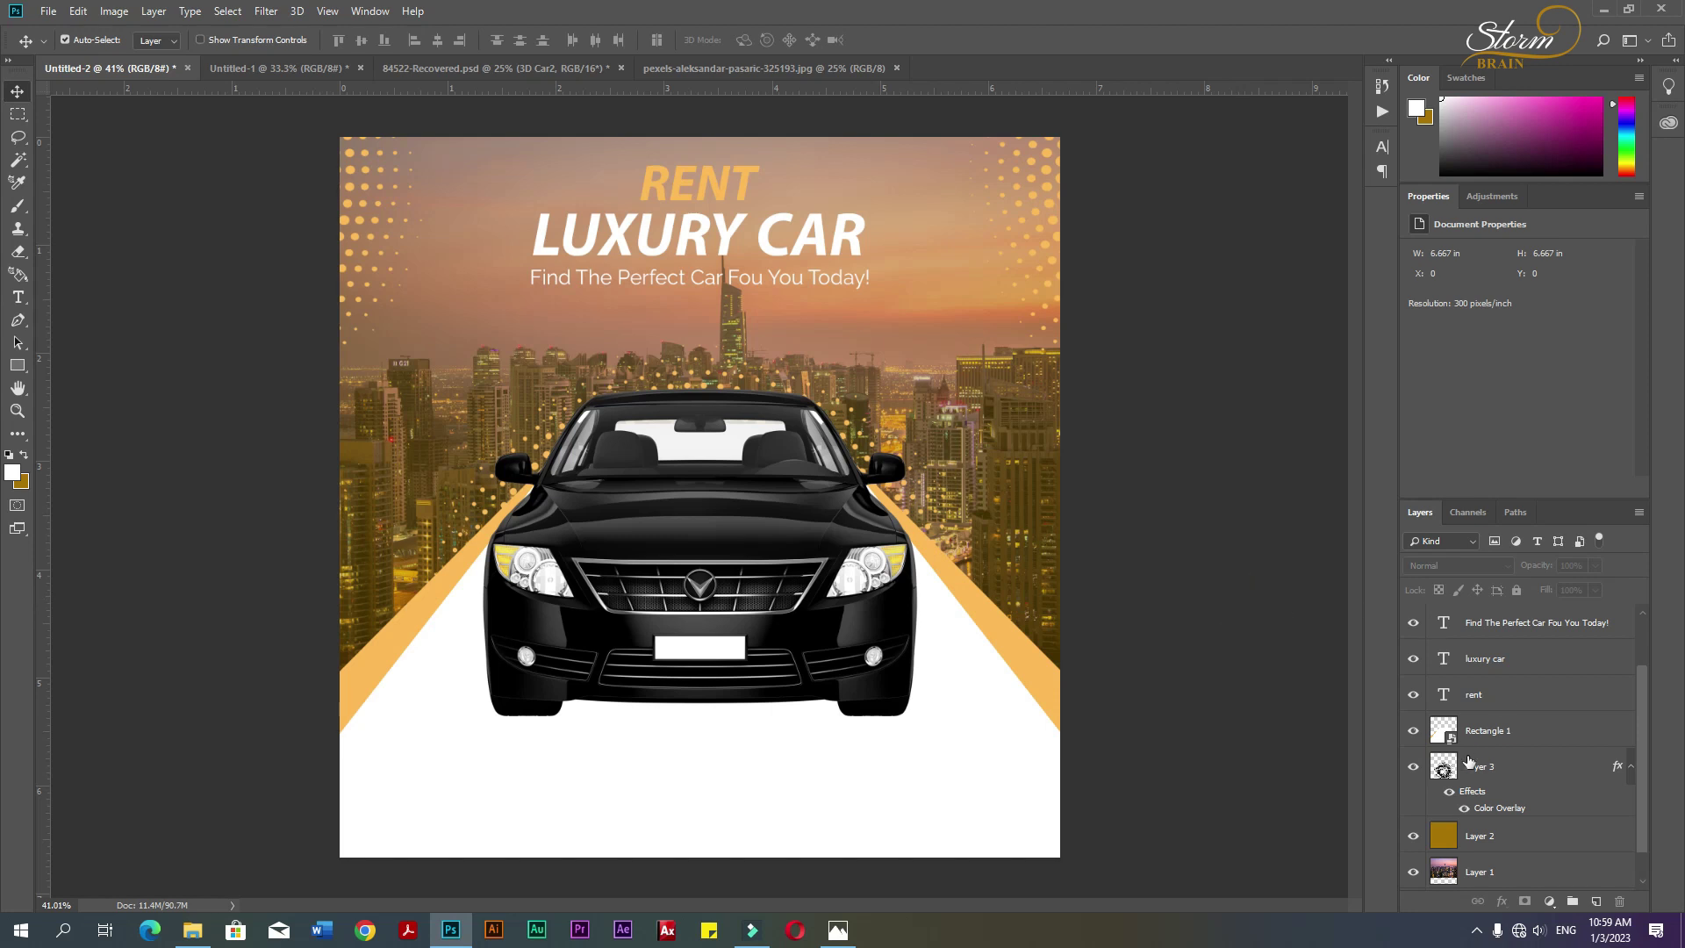
left_click(1445, 843)
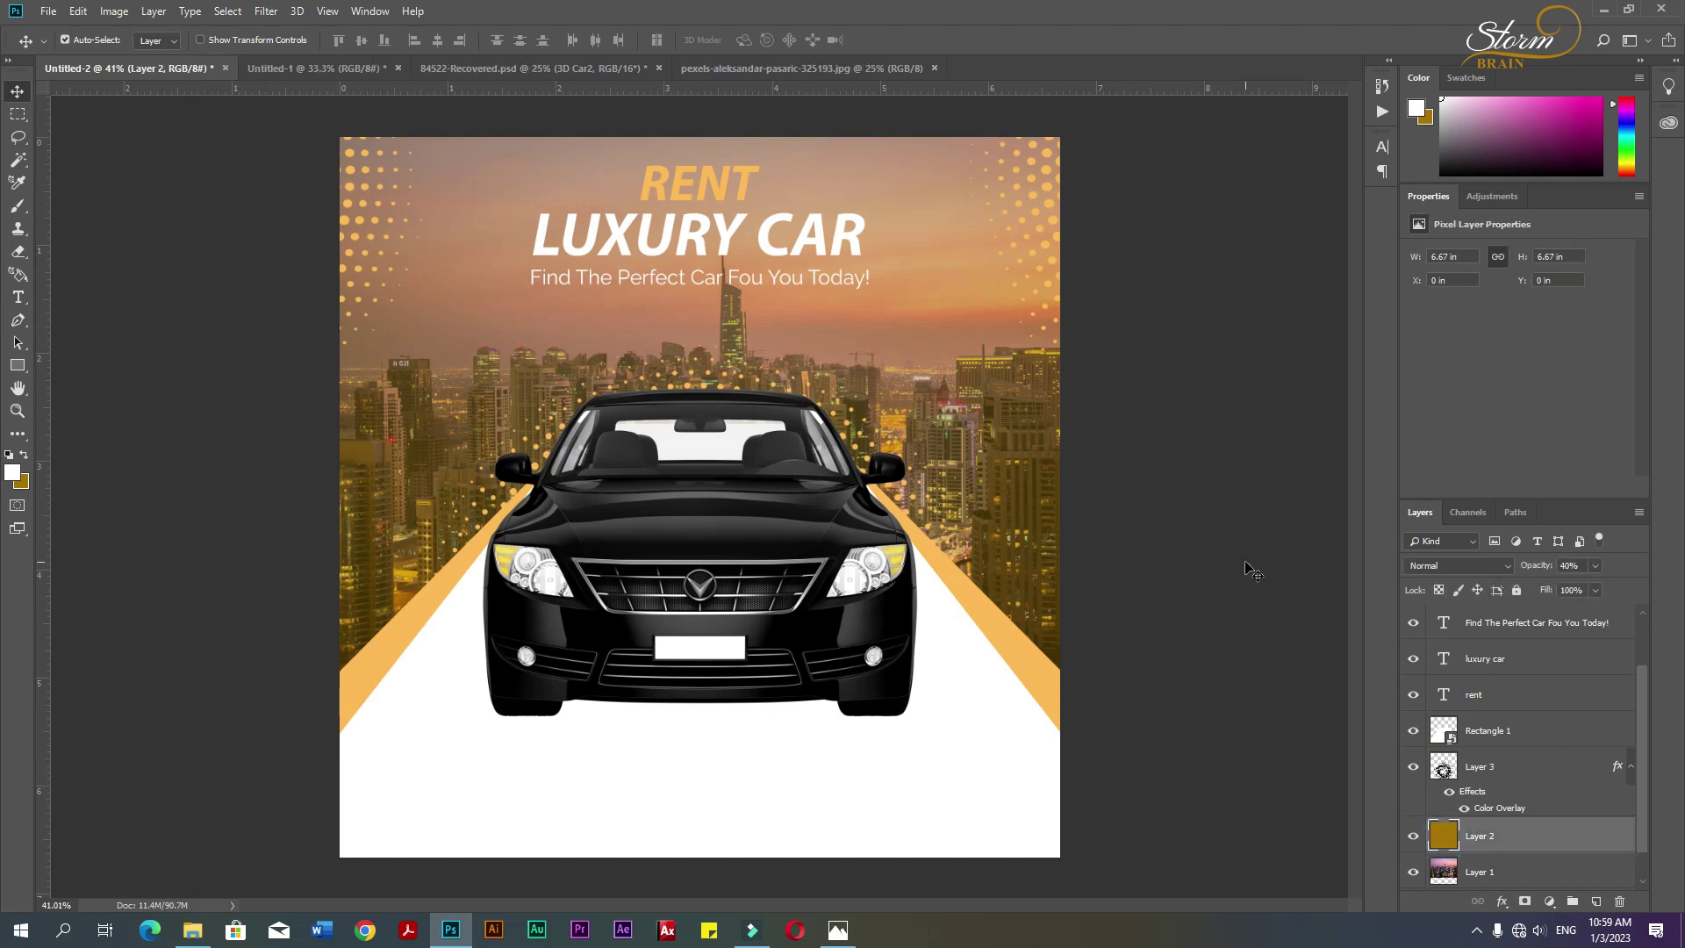
left_click(1246, 566)
- Draw a white circle shape about 198 px wide over the skyline, to the left of the car's roof
right_click(19, 365)
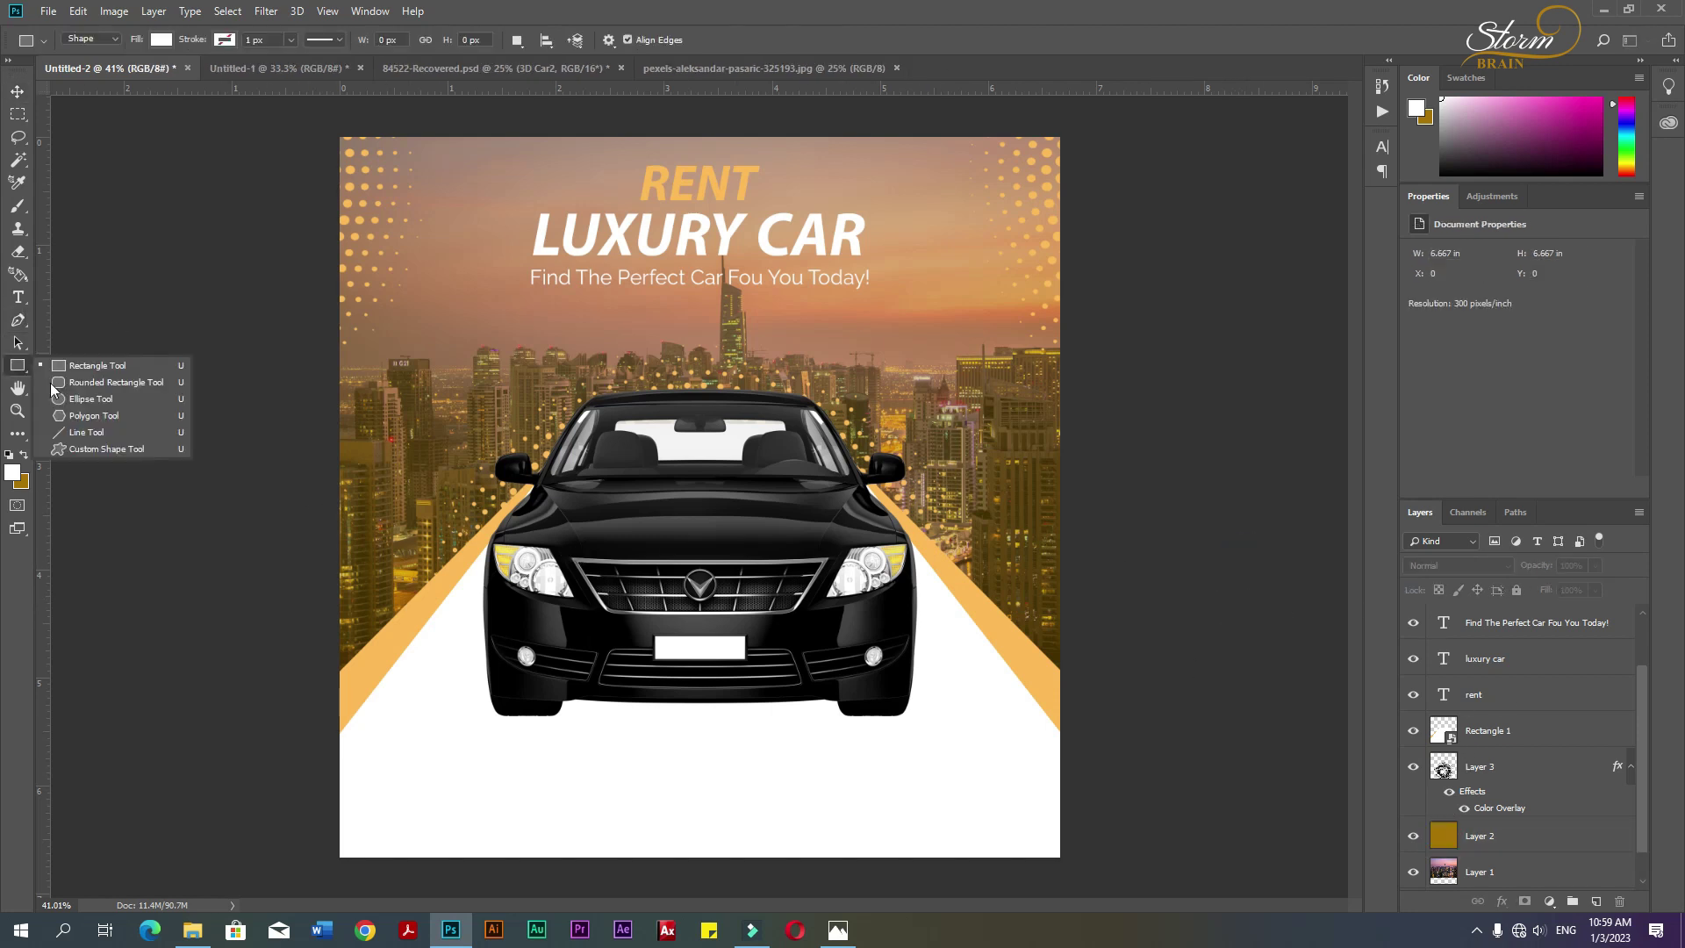
left_click(97, 397)
scroll(375, 430, "up", 2)
left_click_drag(379, 368, 498, 469)
left_click(24, 454)
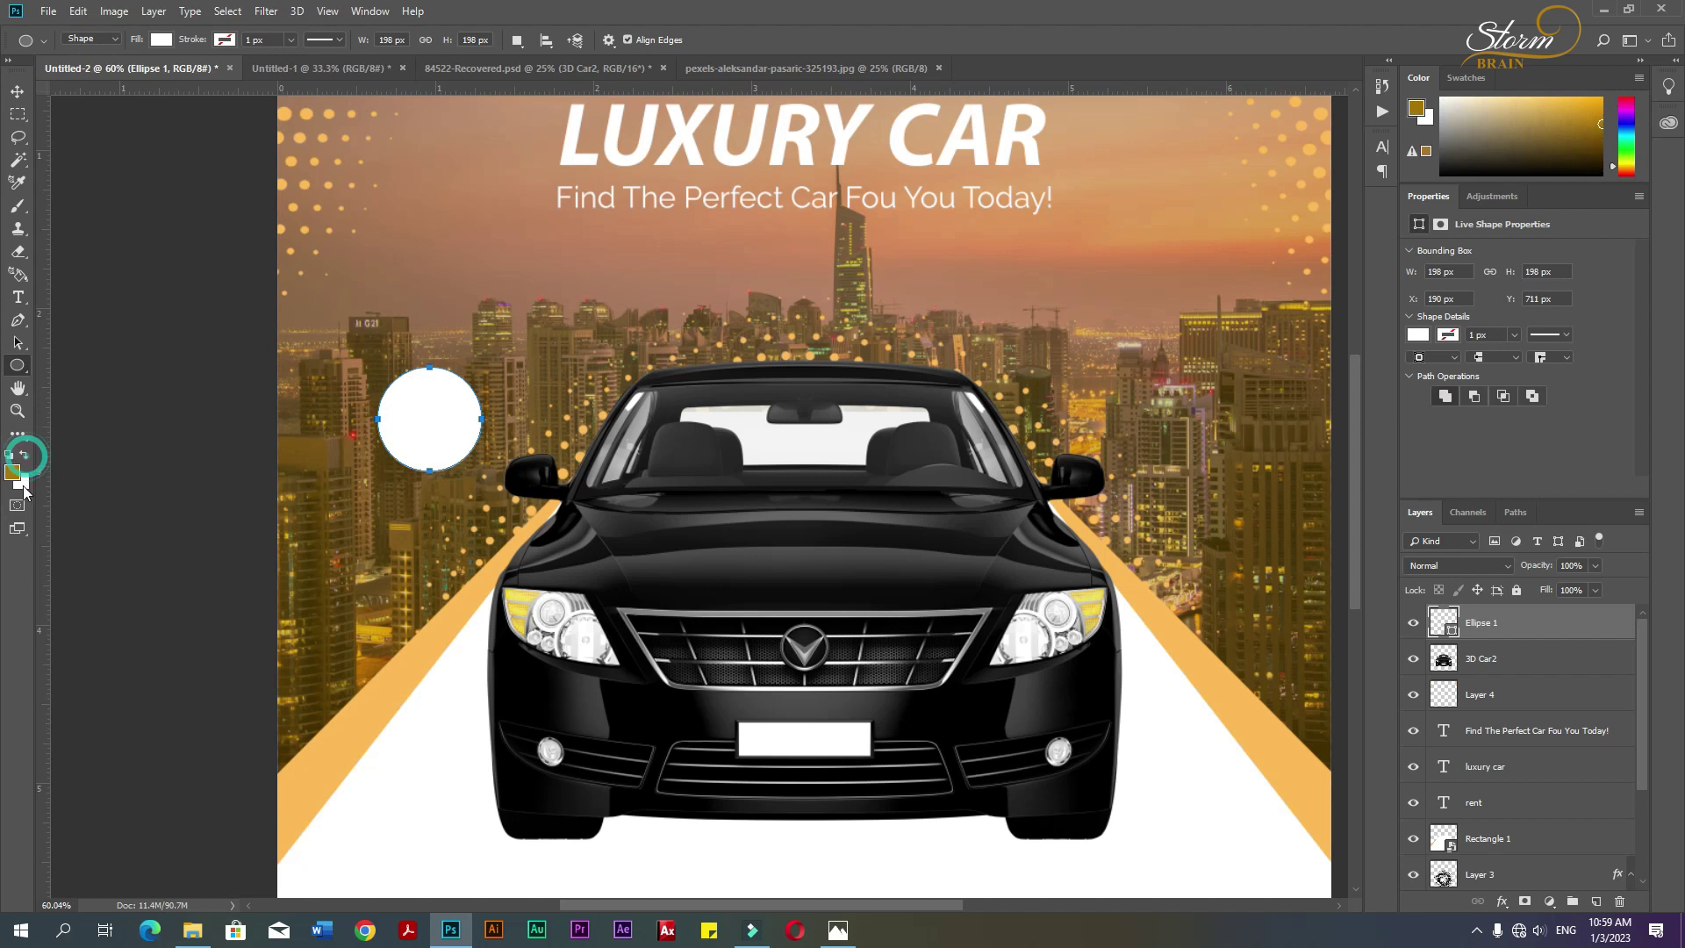
- Fill the circle with the light orange #fcb950 sampled from the road's edge
double_click(1450, 630)
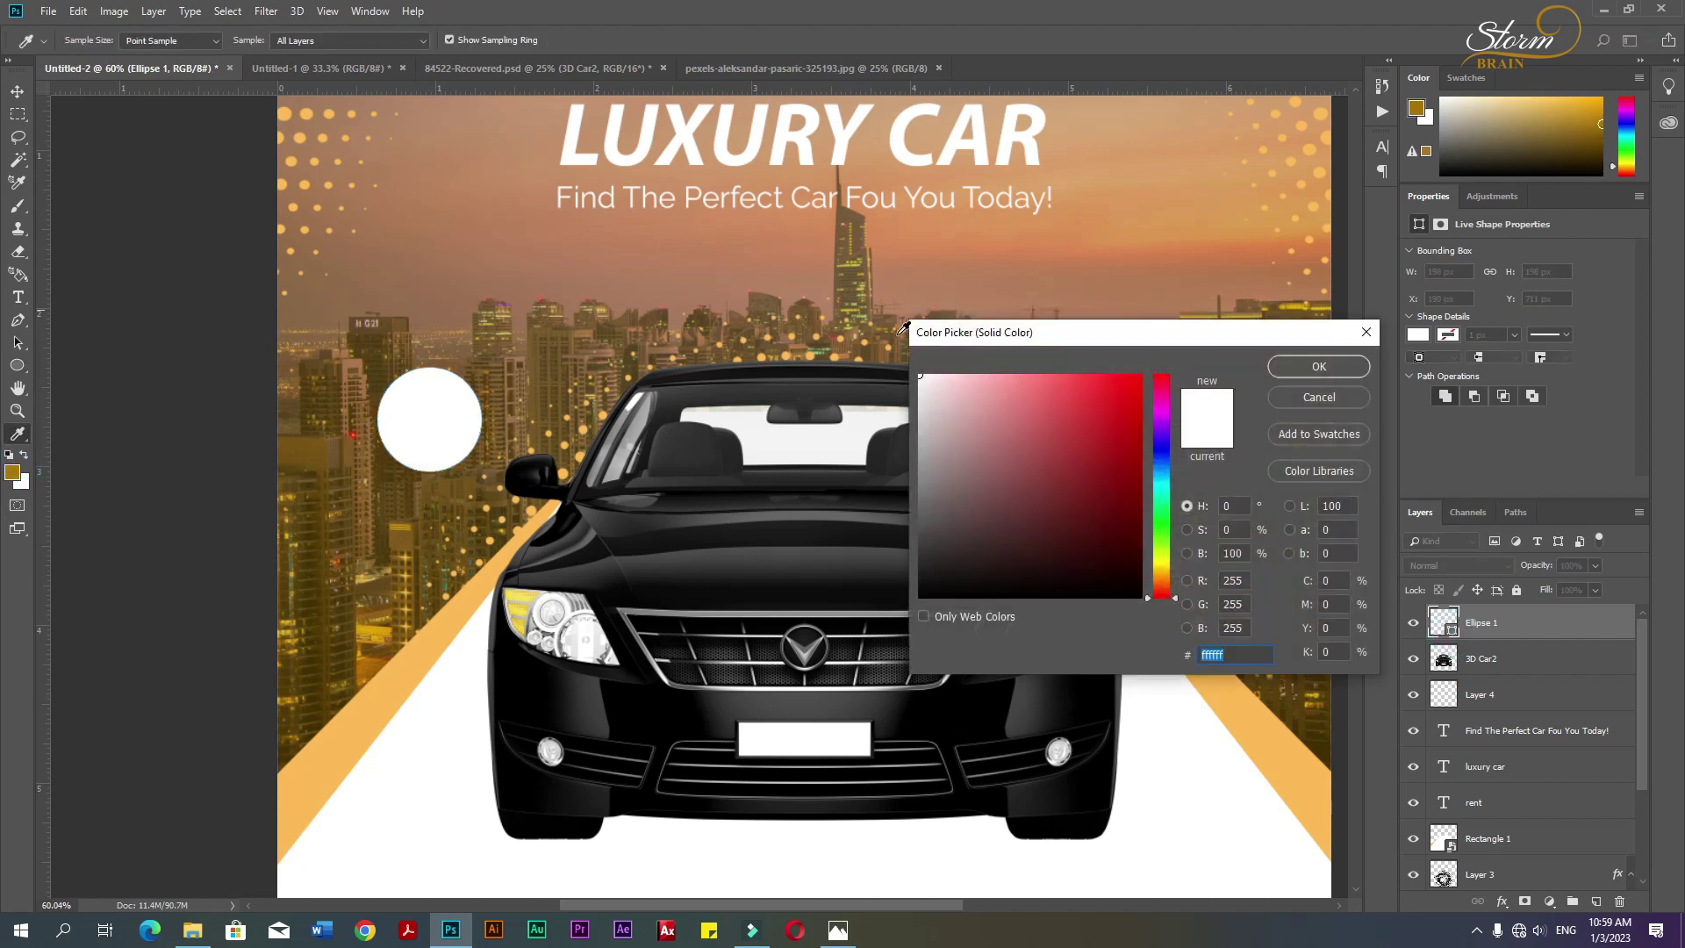
left_click(456, 603)
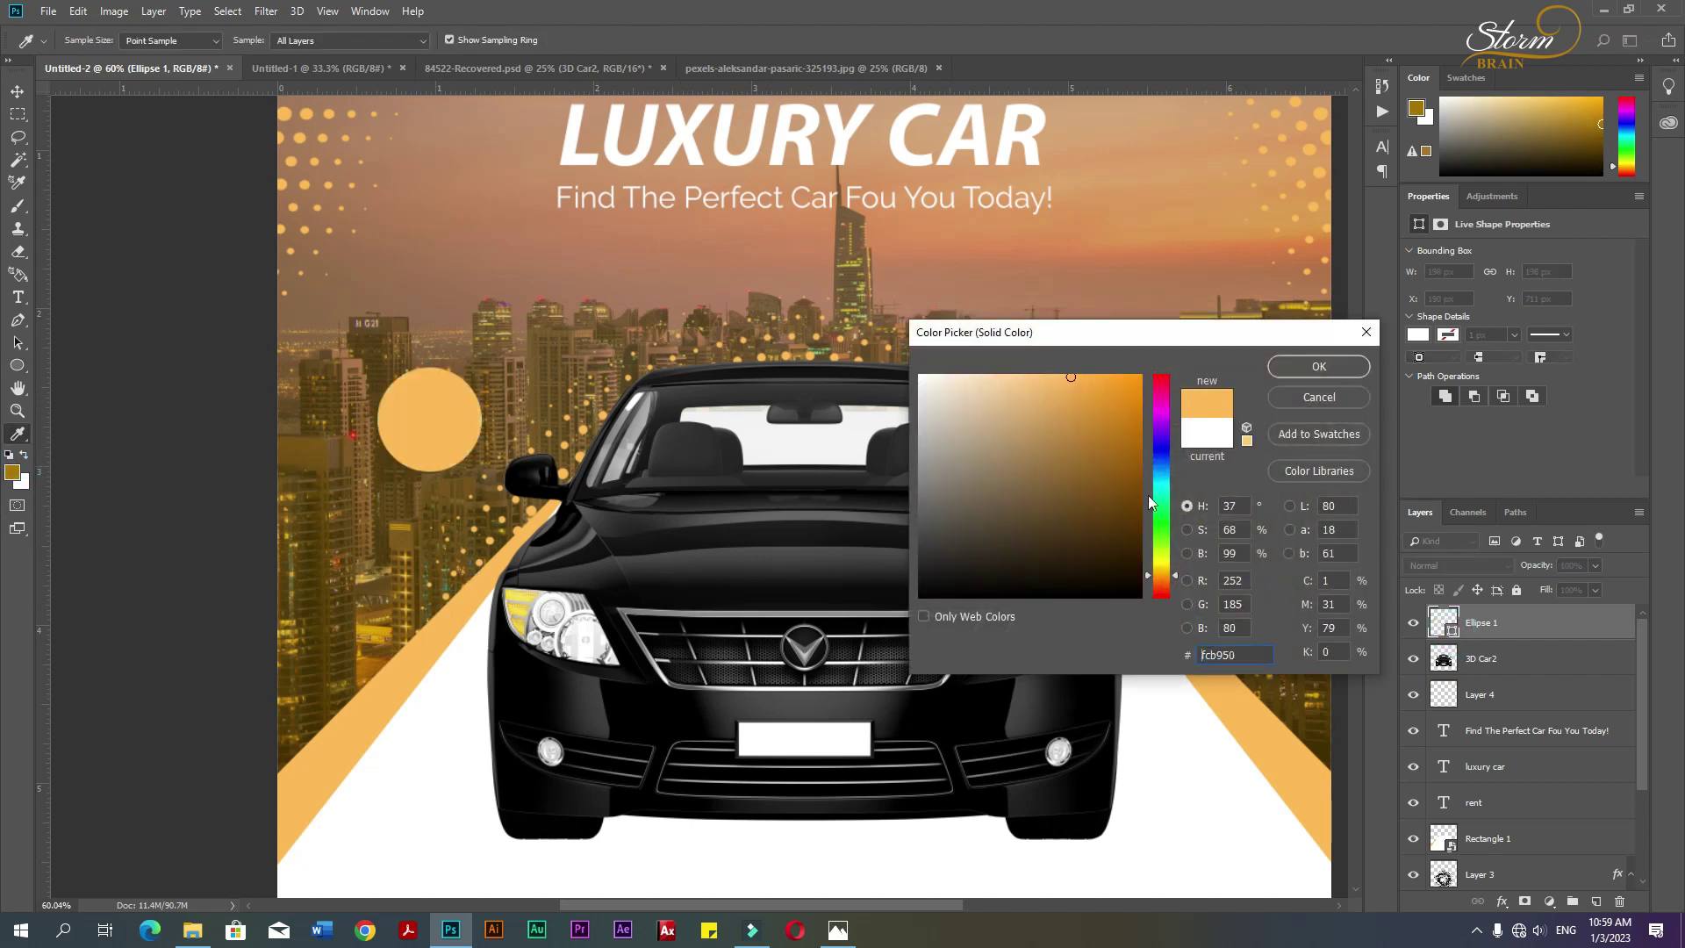
left_click(1297, 369)
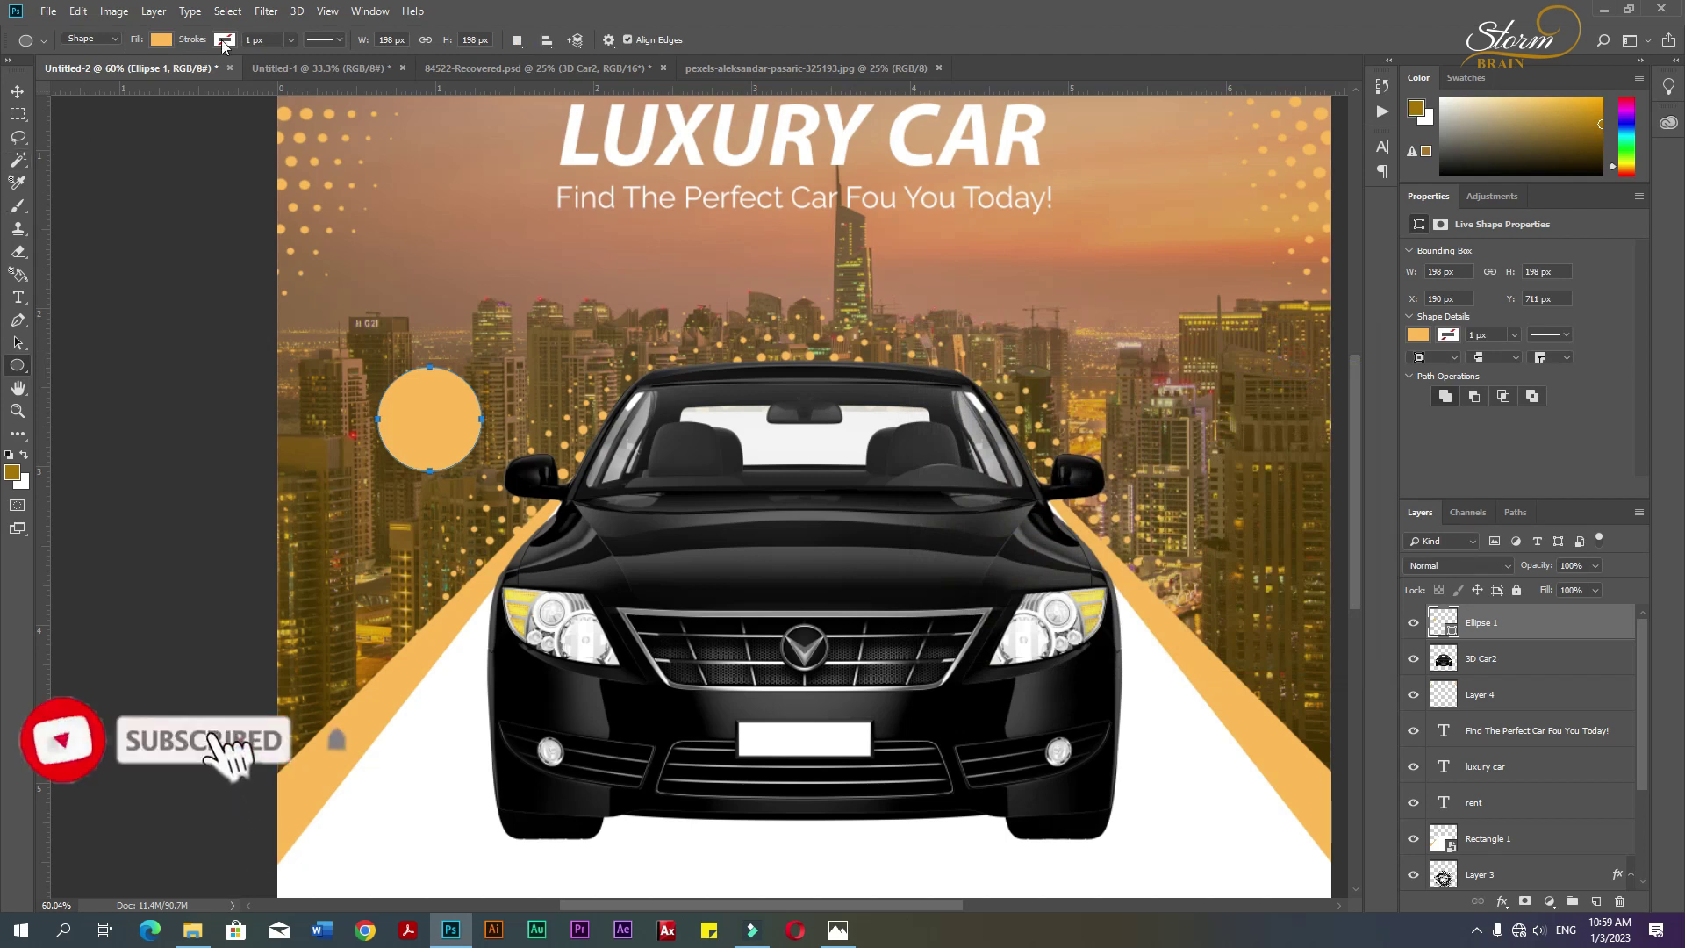
- Give the orange circle a white stroke 8 px wide
left_click(161, 39)
left_click(150, 131)
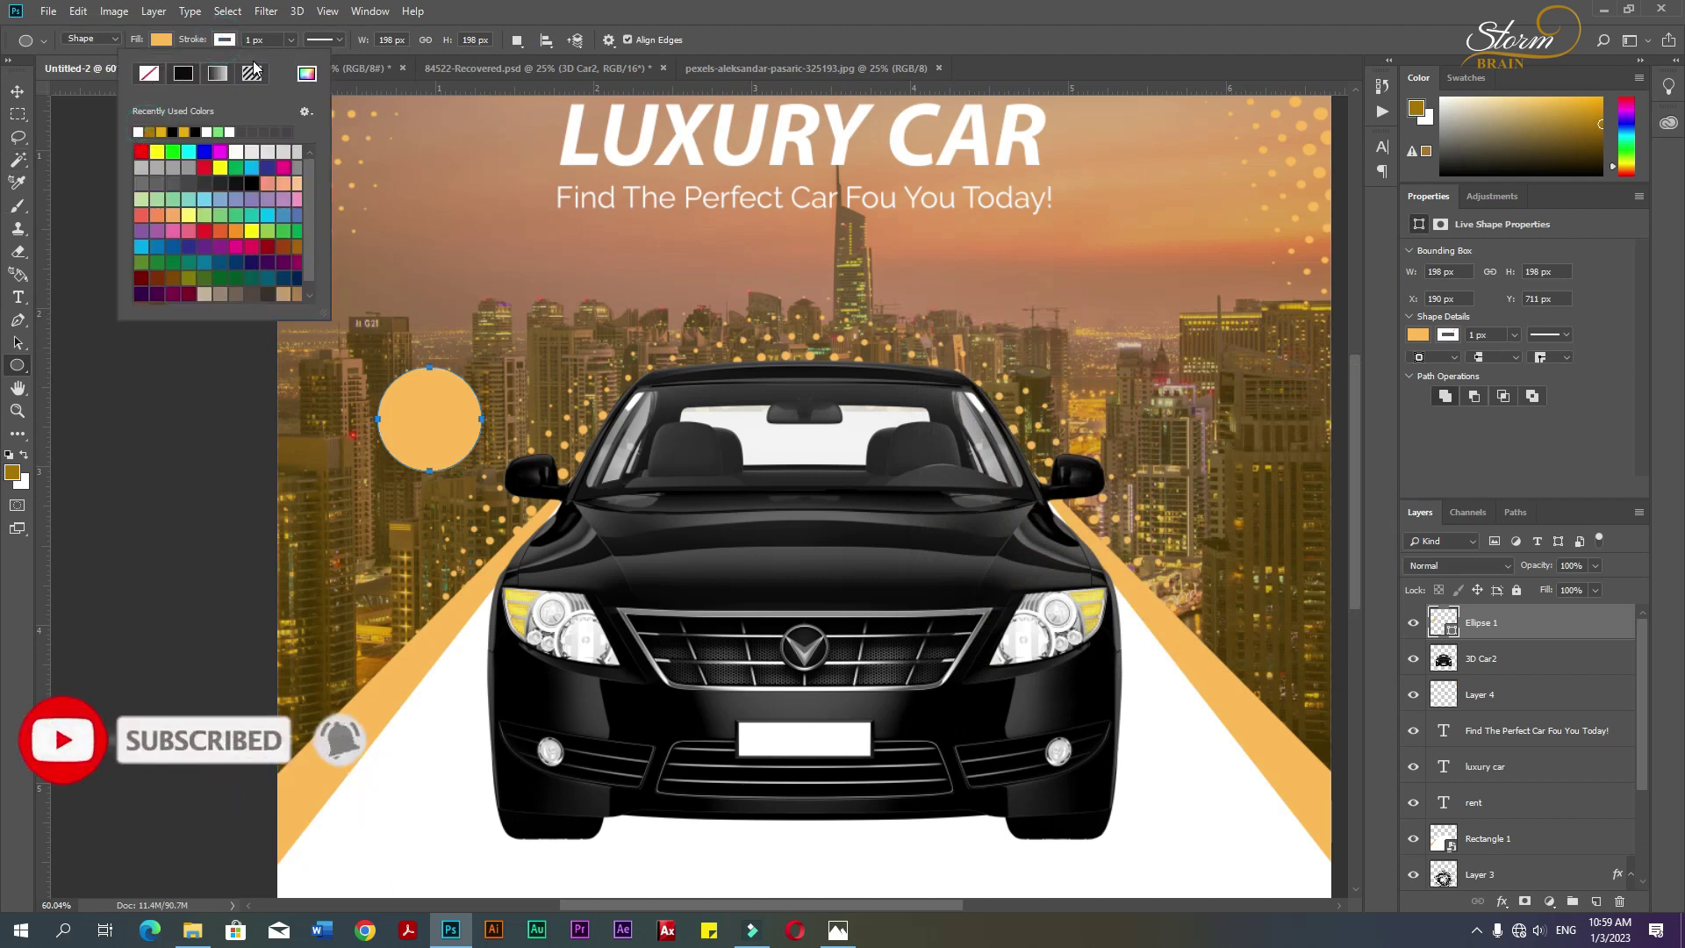
left_click(290, 40)
left_click_drag(284, 59, 294, 58)
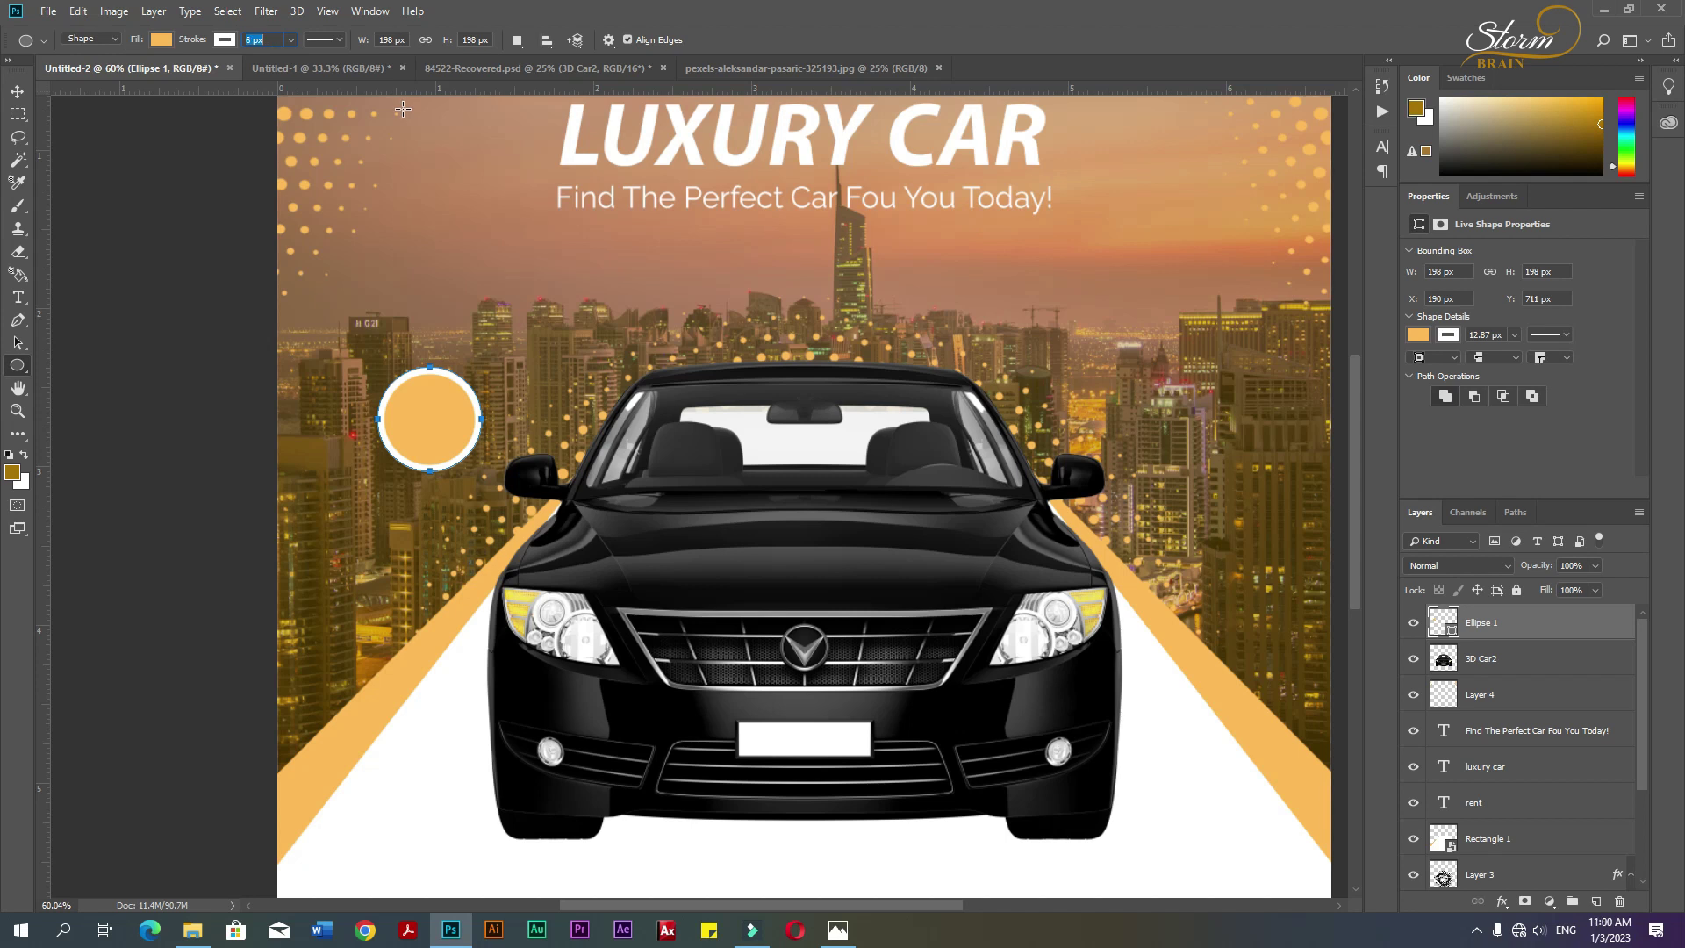
key("Return")
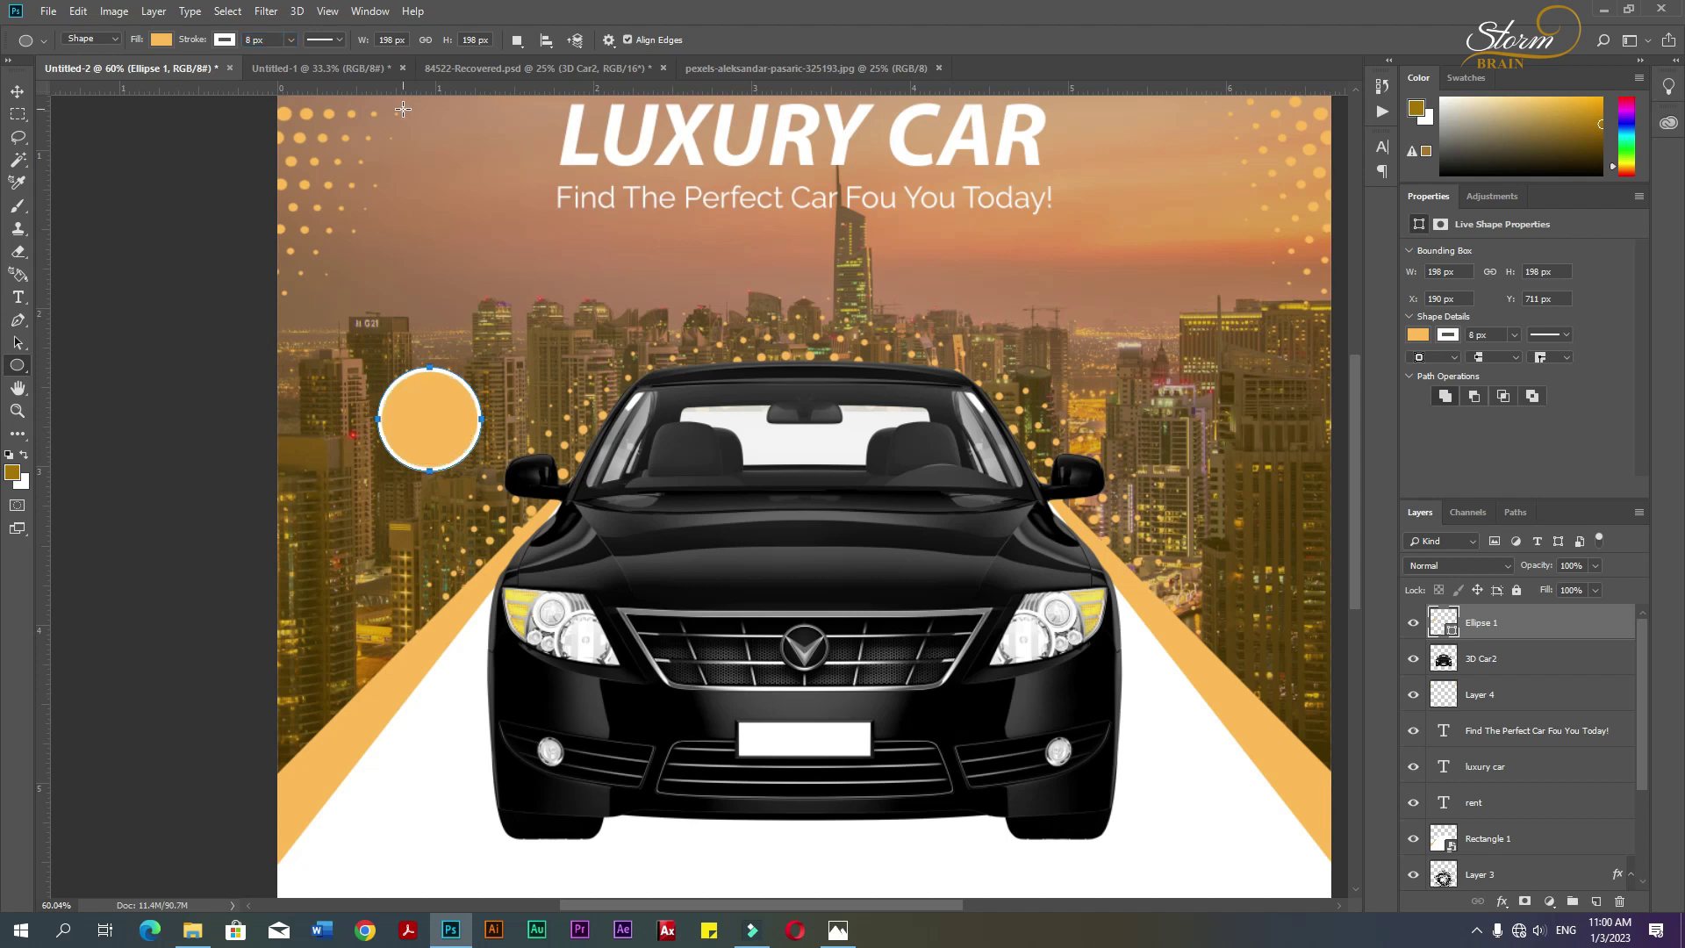
- Move the circle slightly up on the skyline and copy the 45% OFF text from Untitled-1 onto it
left_click(16, 91)
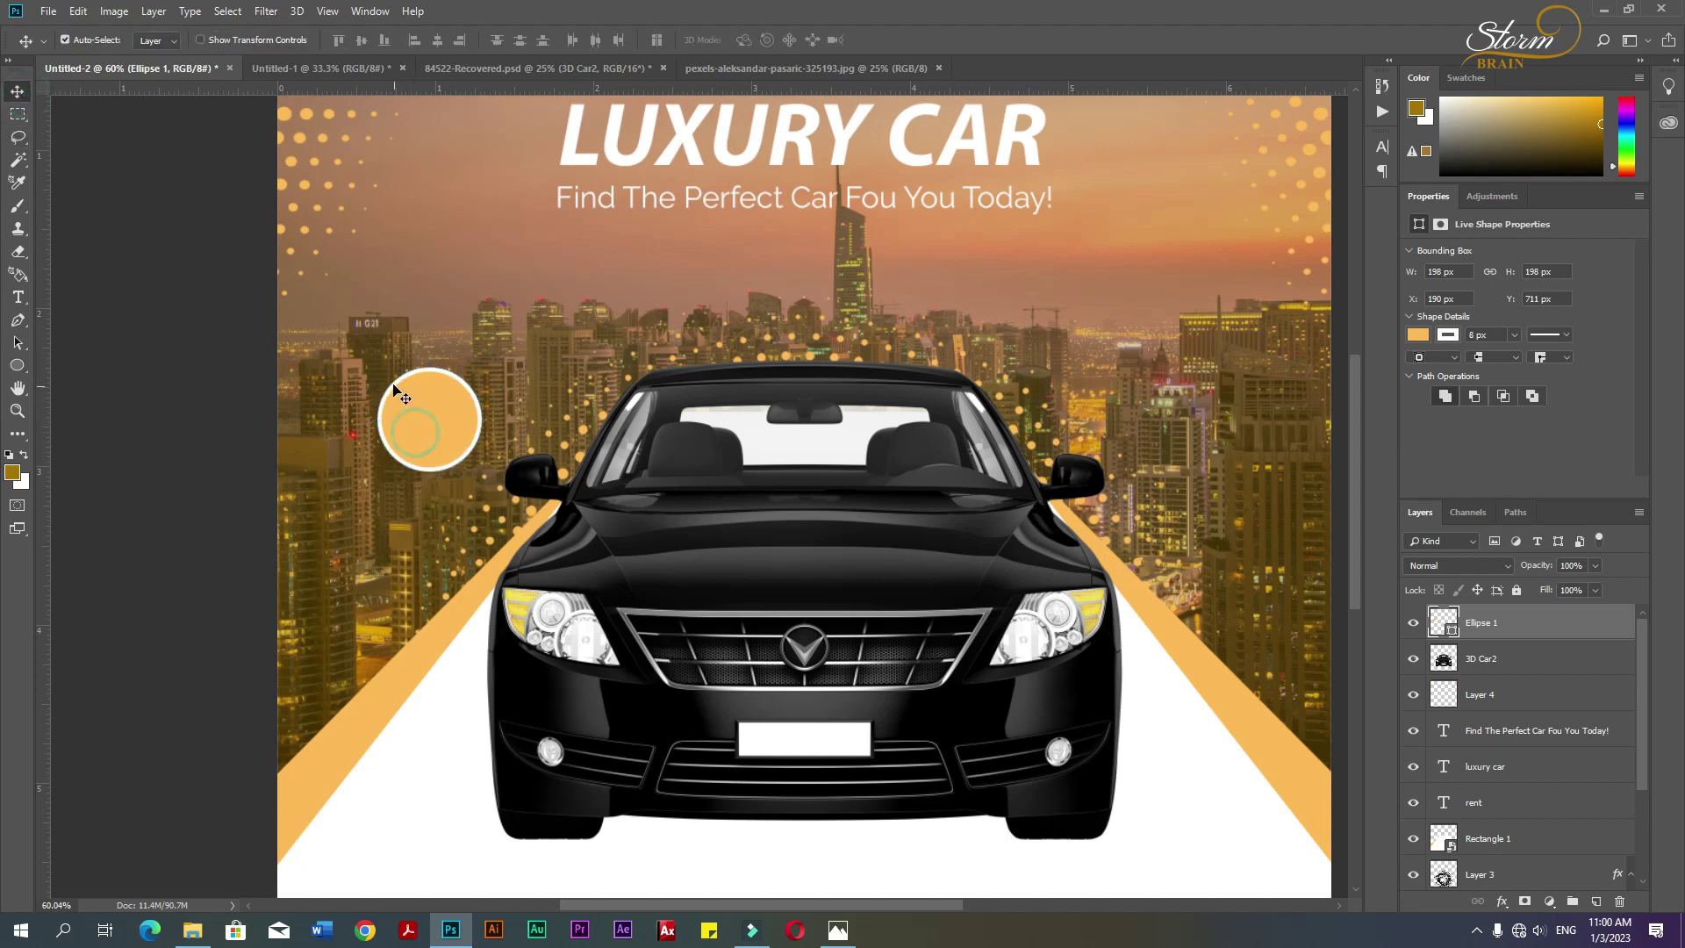
scroll(404, 367, "down", 3)
left_click_drag(494, 451, 515, 401)
left_click(329, 68)
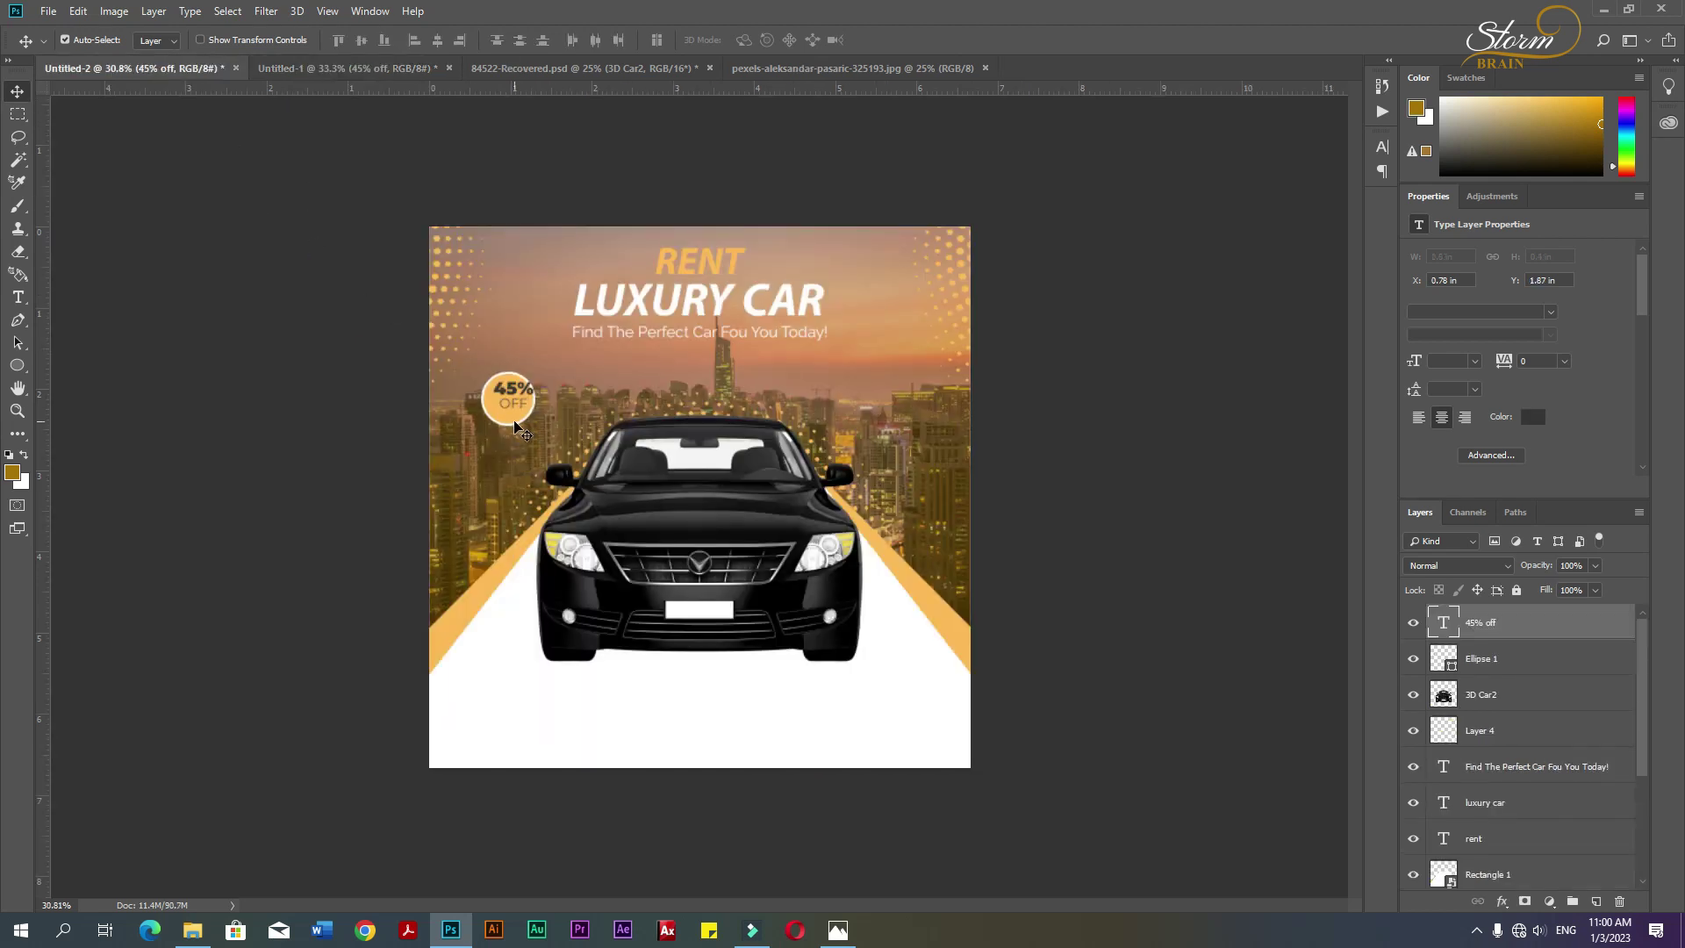
scroll(494, 416, "up", 3)
left_click_drag(402, 312, 392, 322)
- Enlarge the orange circle behind the 45% OFF text to about 228 px wide
left_click(421, 368)
key("ctrl+t")
left_click_drag(448, 386, 451, 399)
key("Return")
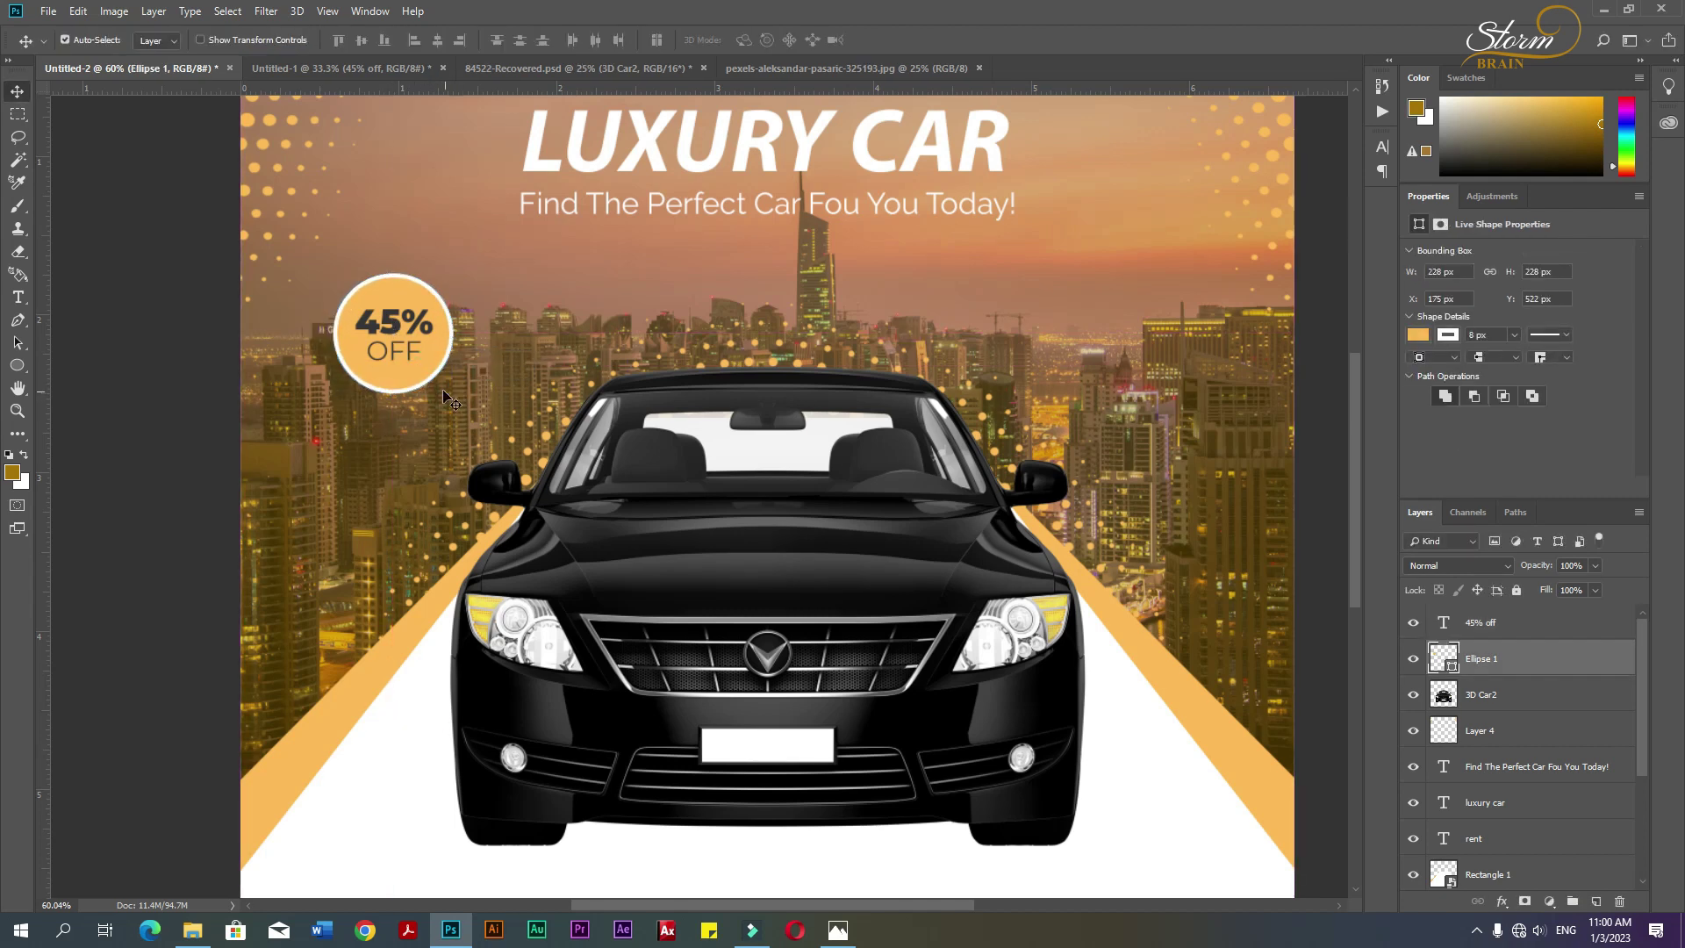
- Align the 45% OFF text and the circle on their vertical and horizontal centers, then deselect
left_click(395, 330, "shift")
left_click(362, 40)
left_click(437, 40)
left_click(488, 309)
scroll(493, 316, "down", 6)
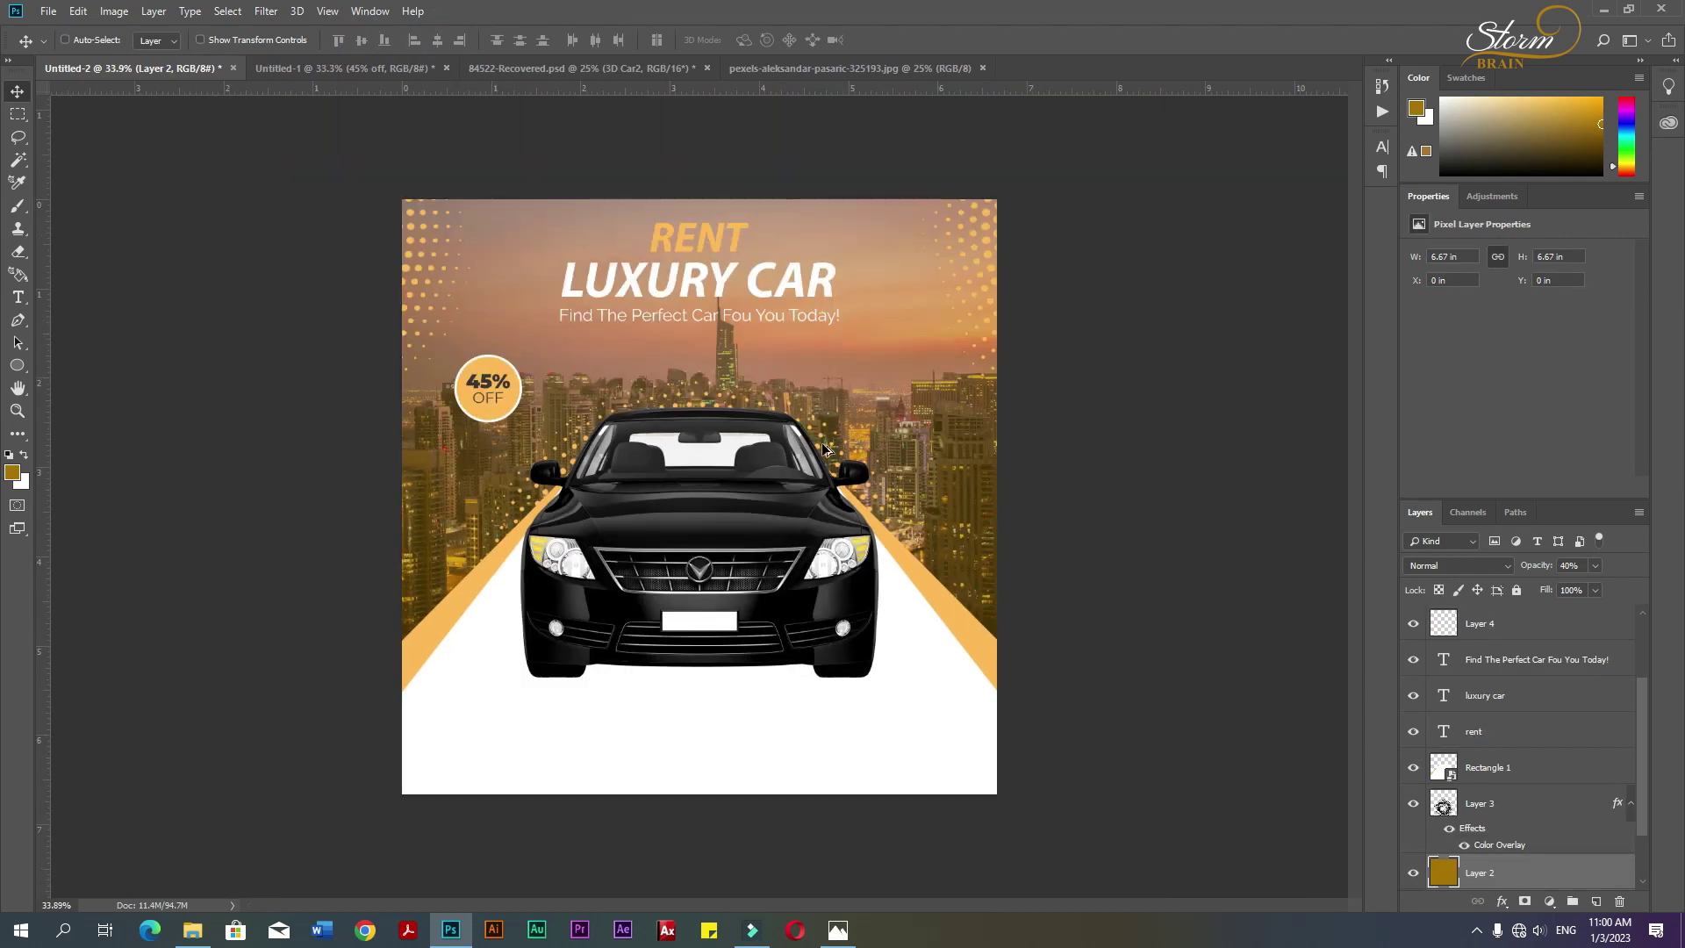
scroll(760, 415, "up", 2)
left_click(1206, 513)
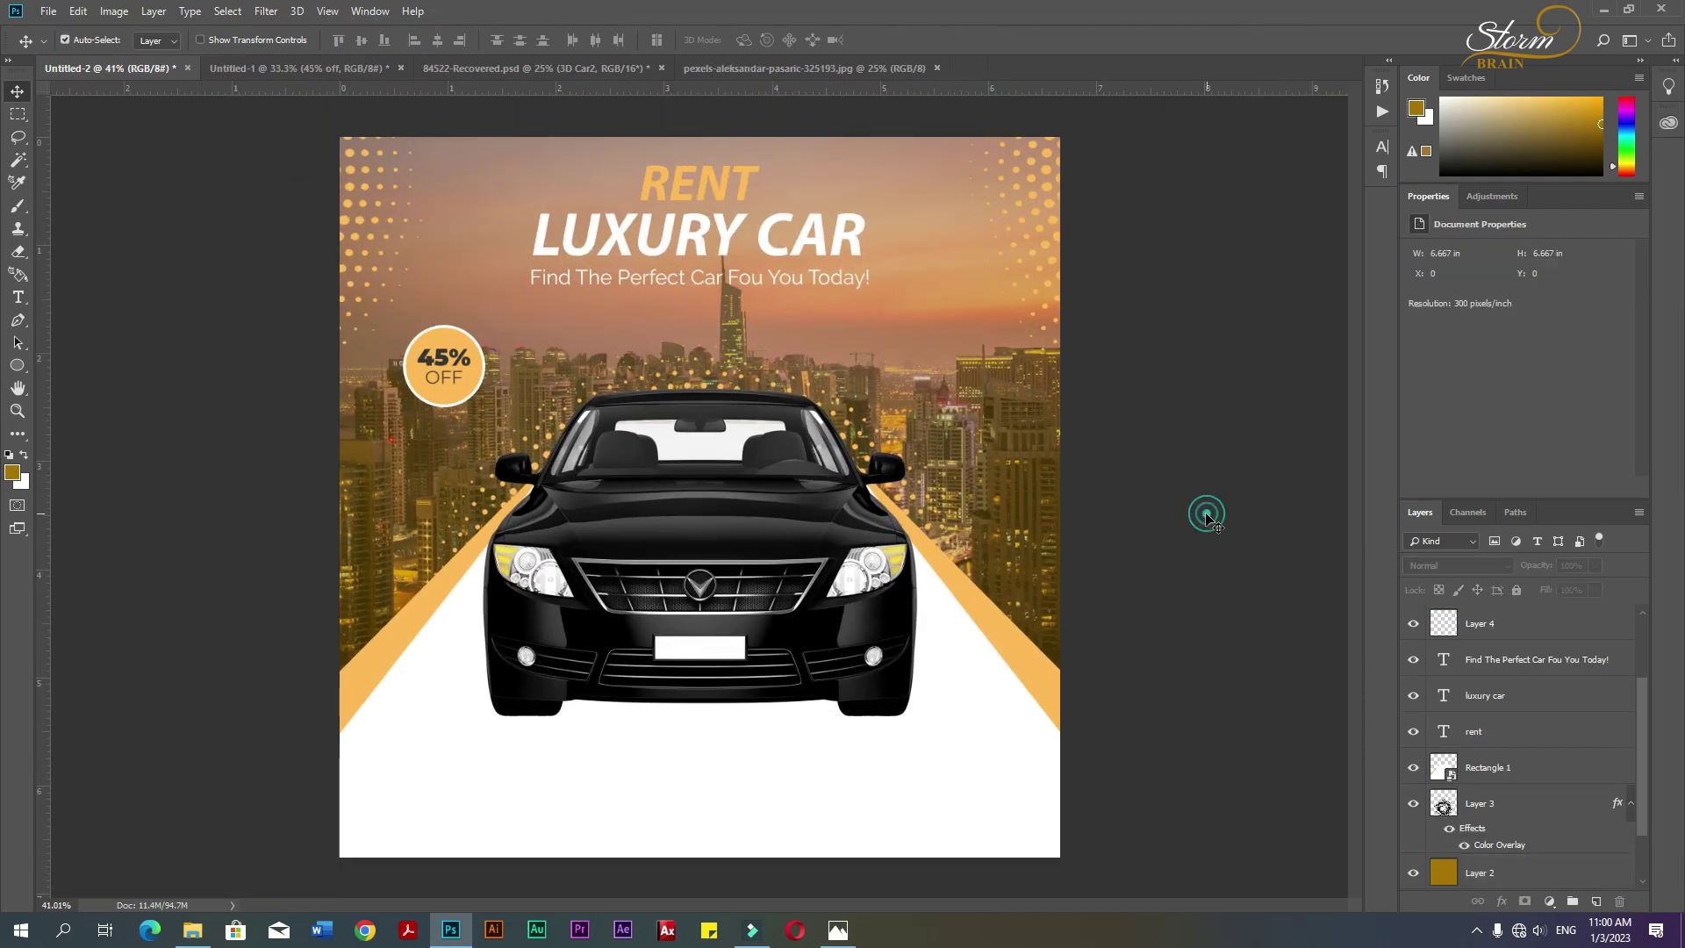
- Copy the phone number text with its phone icon and circle from Untitled-1 to the lower left corner of the Untitled-2 poster
left_click(524, 68)
left_click(299, 69)
left_click(475, 722)
scroll(412, 737, "up", 3)
left_click(321, 825, "shift")
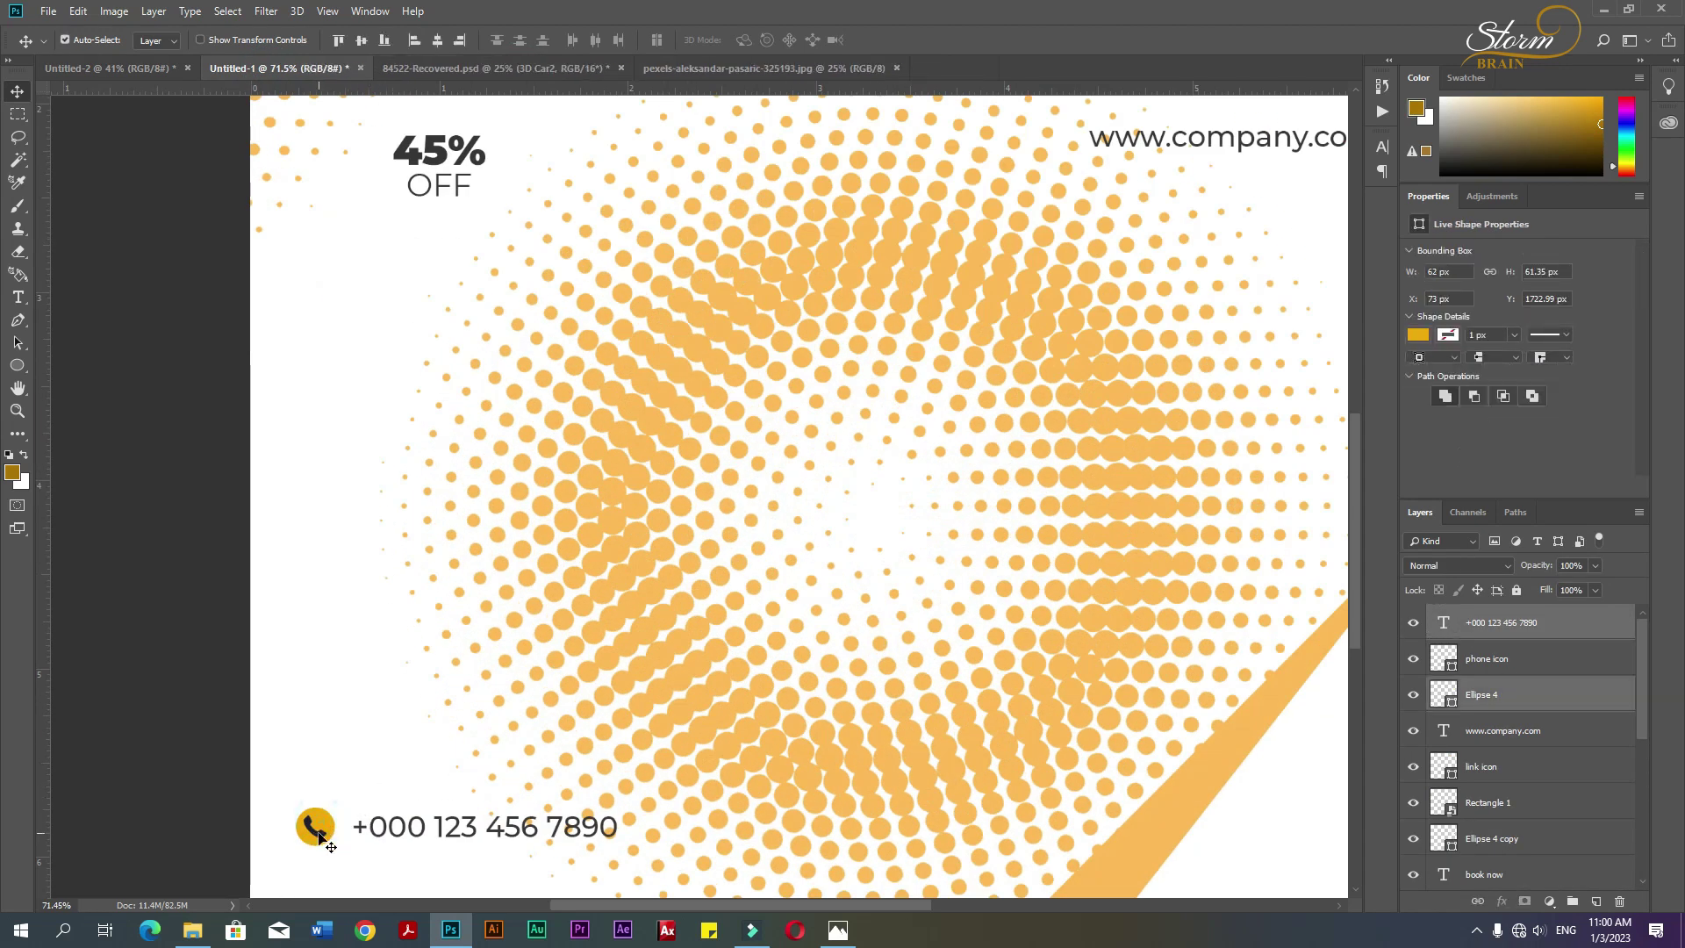
left_click(321, 825, "shift")
left_click_drag(321, 825, 493, 818)
key("ctrl+t")
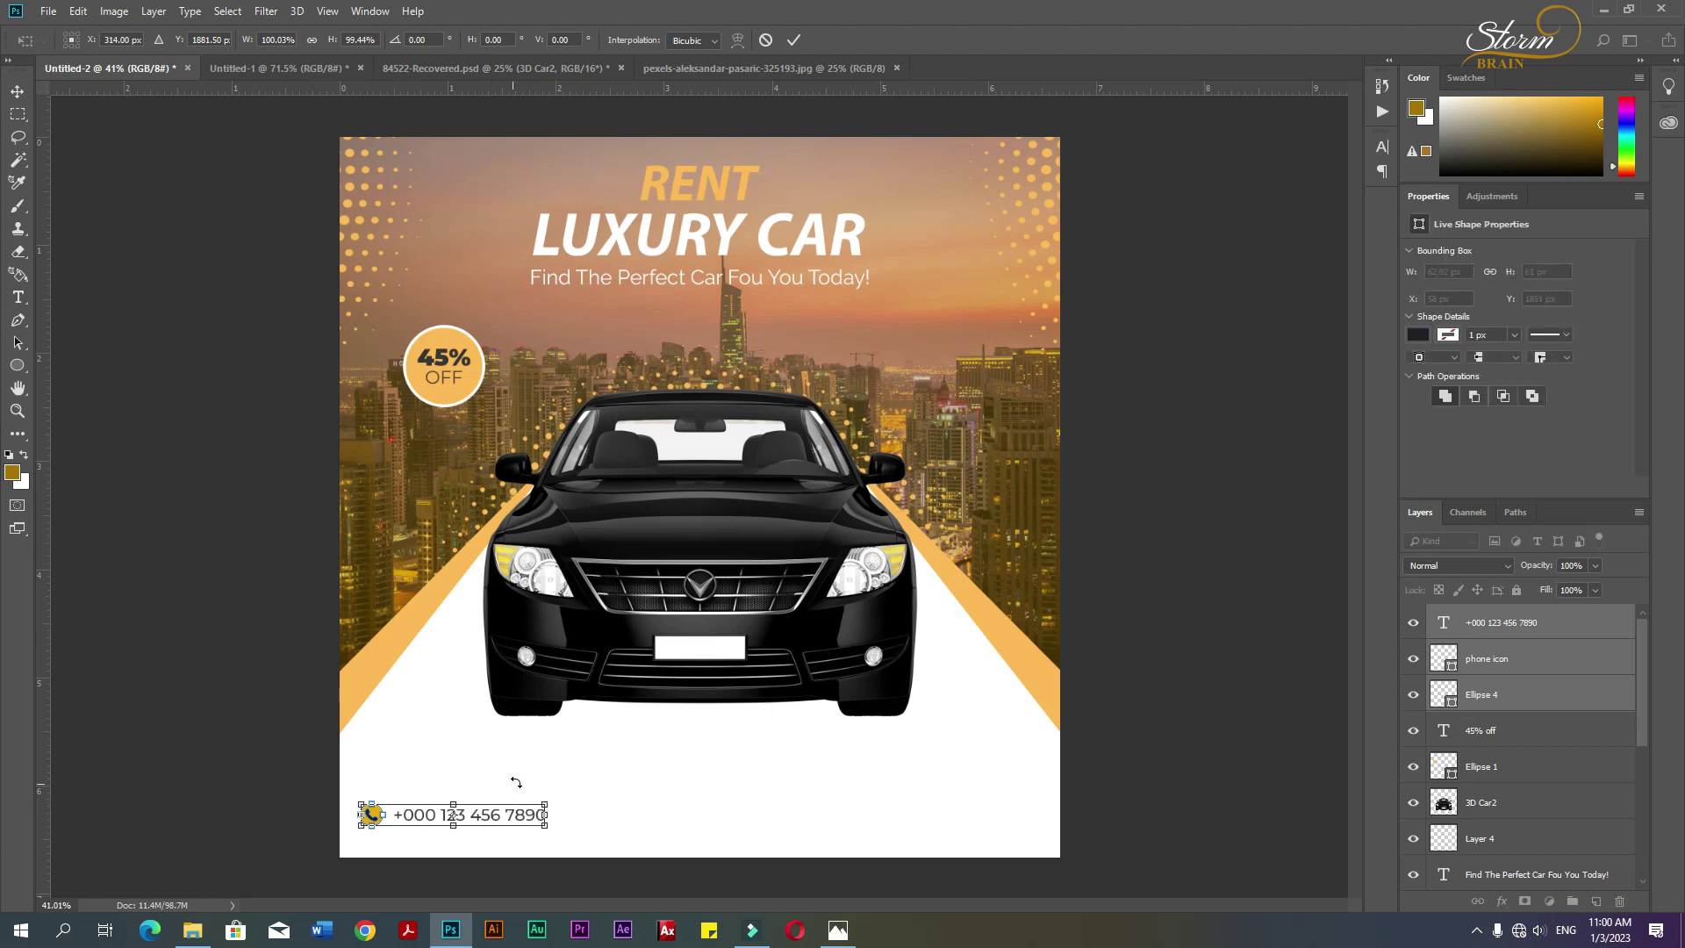
key("Return")
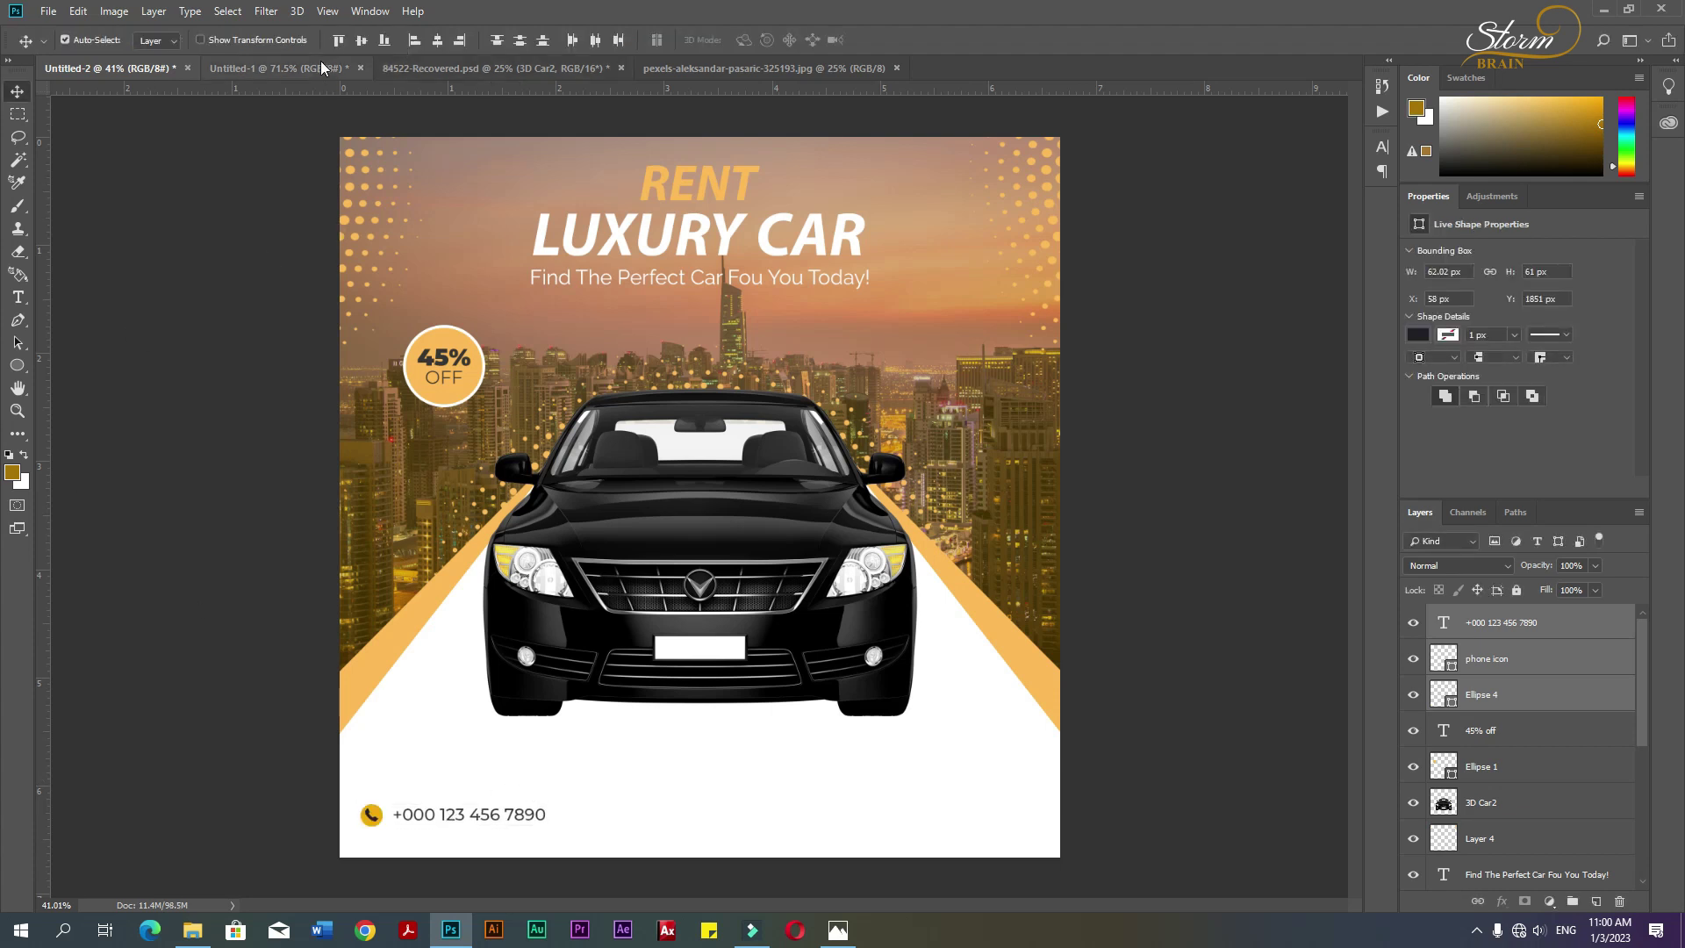
left_click(277, 68)
scroll(946, 440, "down", 3)
scroll(1087, 326, "up", 3)
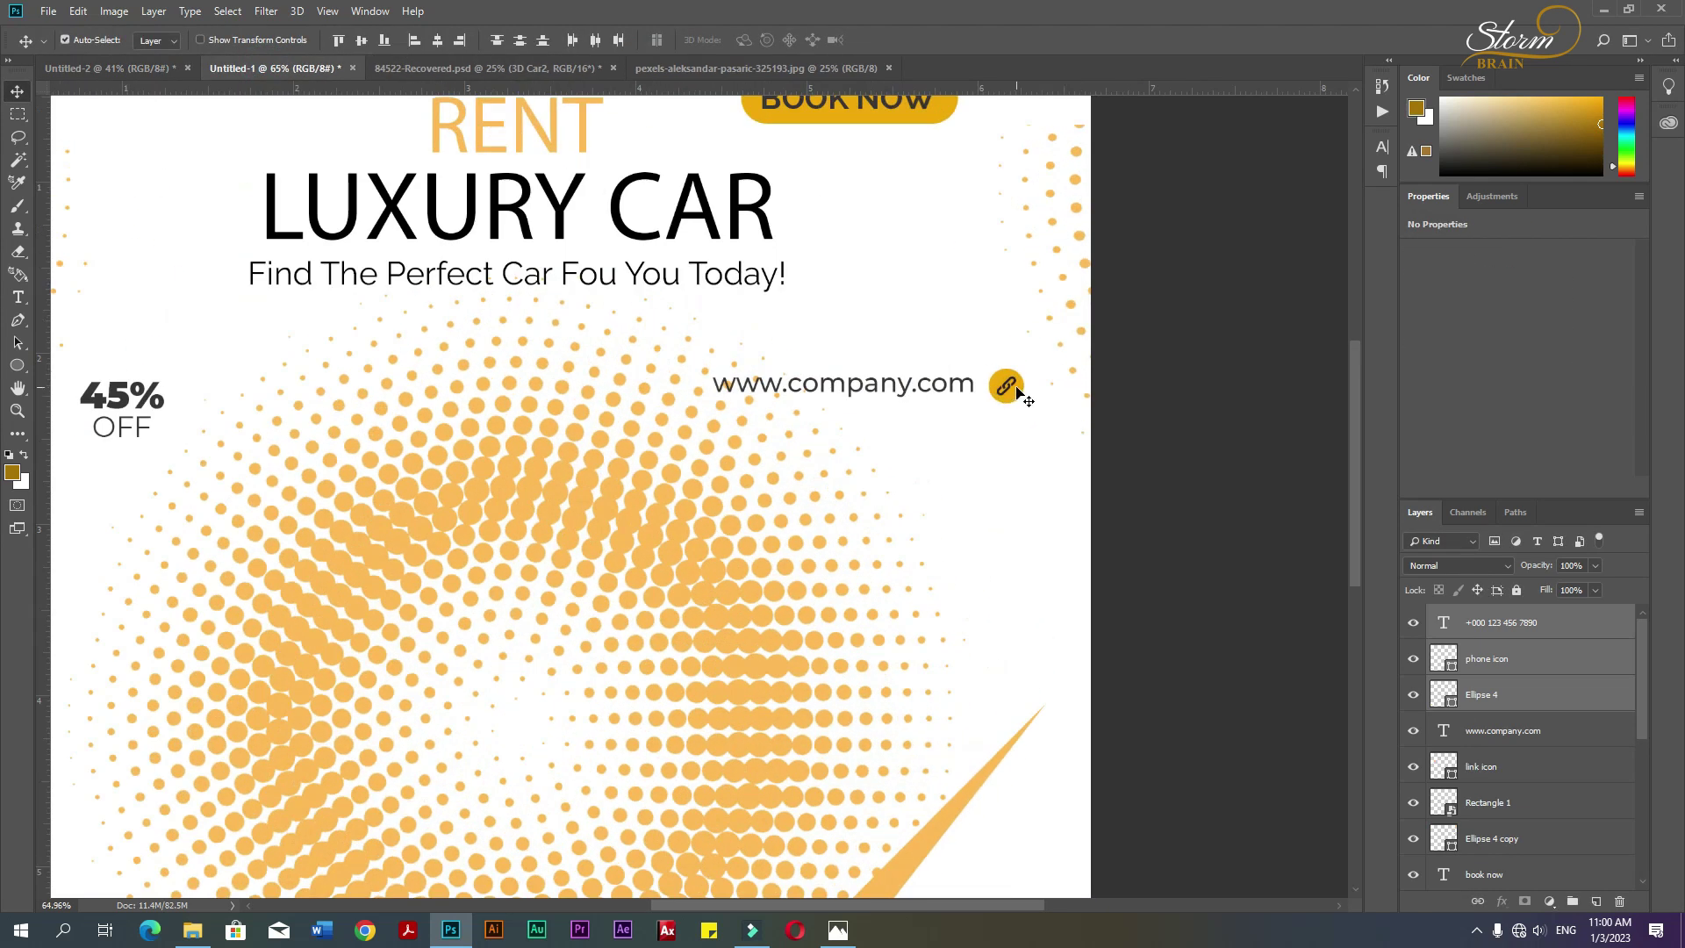
left_click(1016, 387)
scroll(1017, 387, "up", 8)
left_click(1001, 380, "shift")
left_click(896, 373, "shift")
left_click_drag(895, 373, 987, 818)
key("ctrl+t")
key("Return")
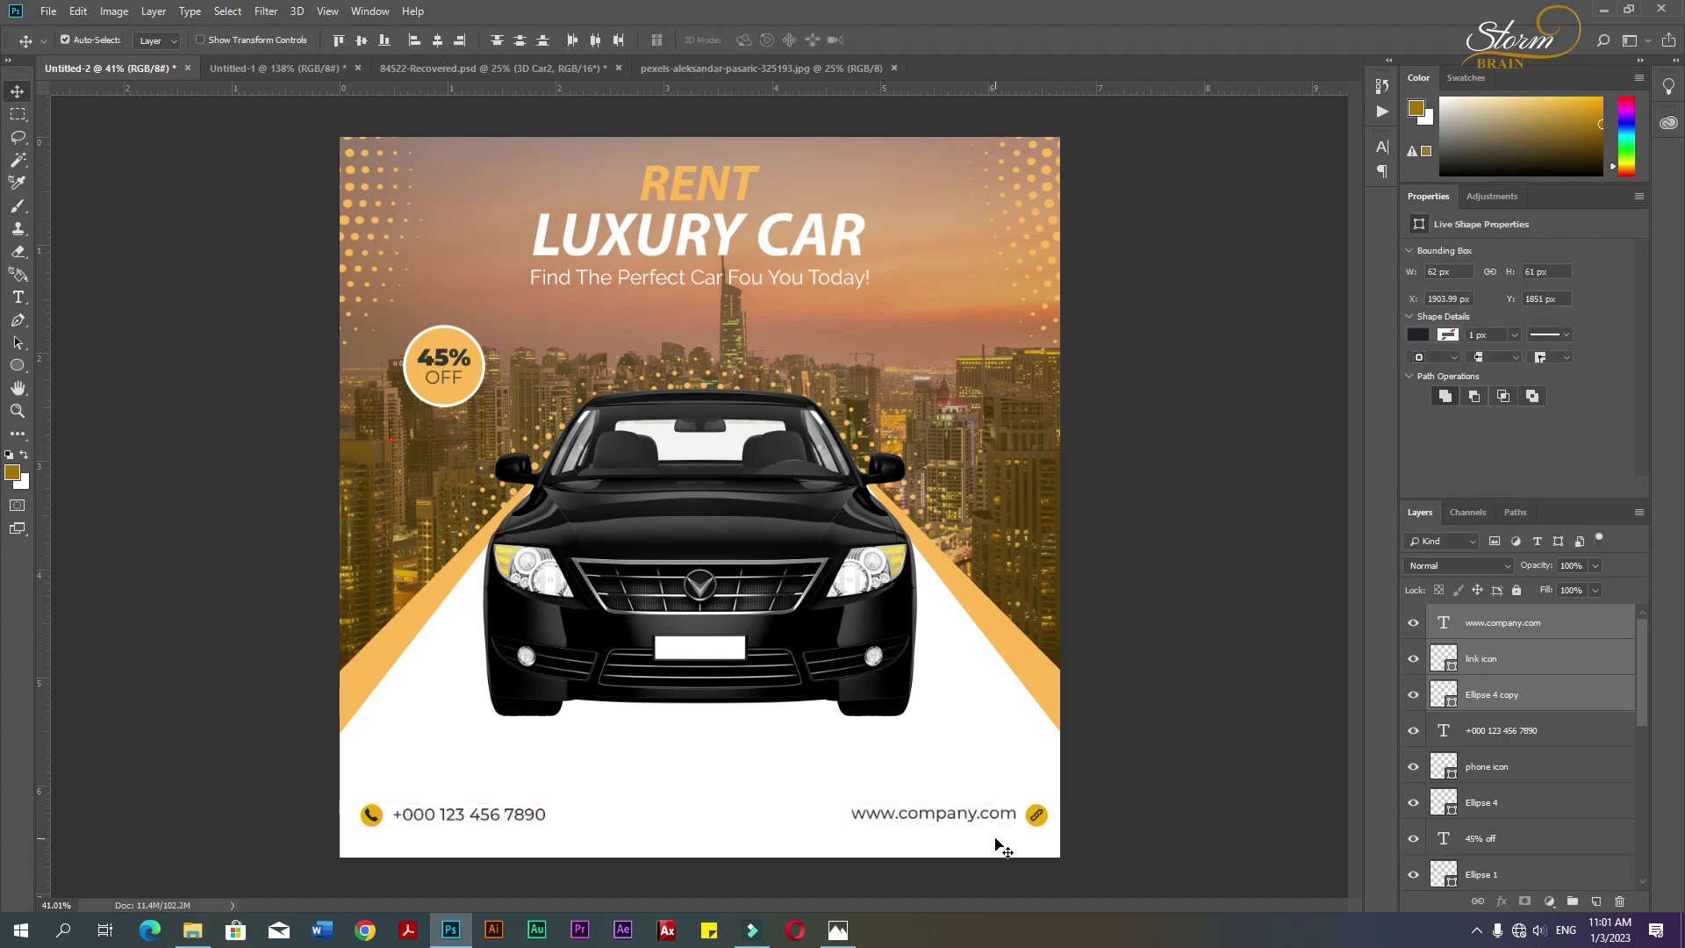
key("Left")
key("Left")
key("Left")
key("Left")
key("Left")
key("Left")
key("Left")
key("Left")
key("Left")
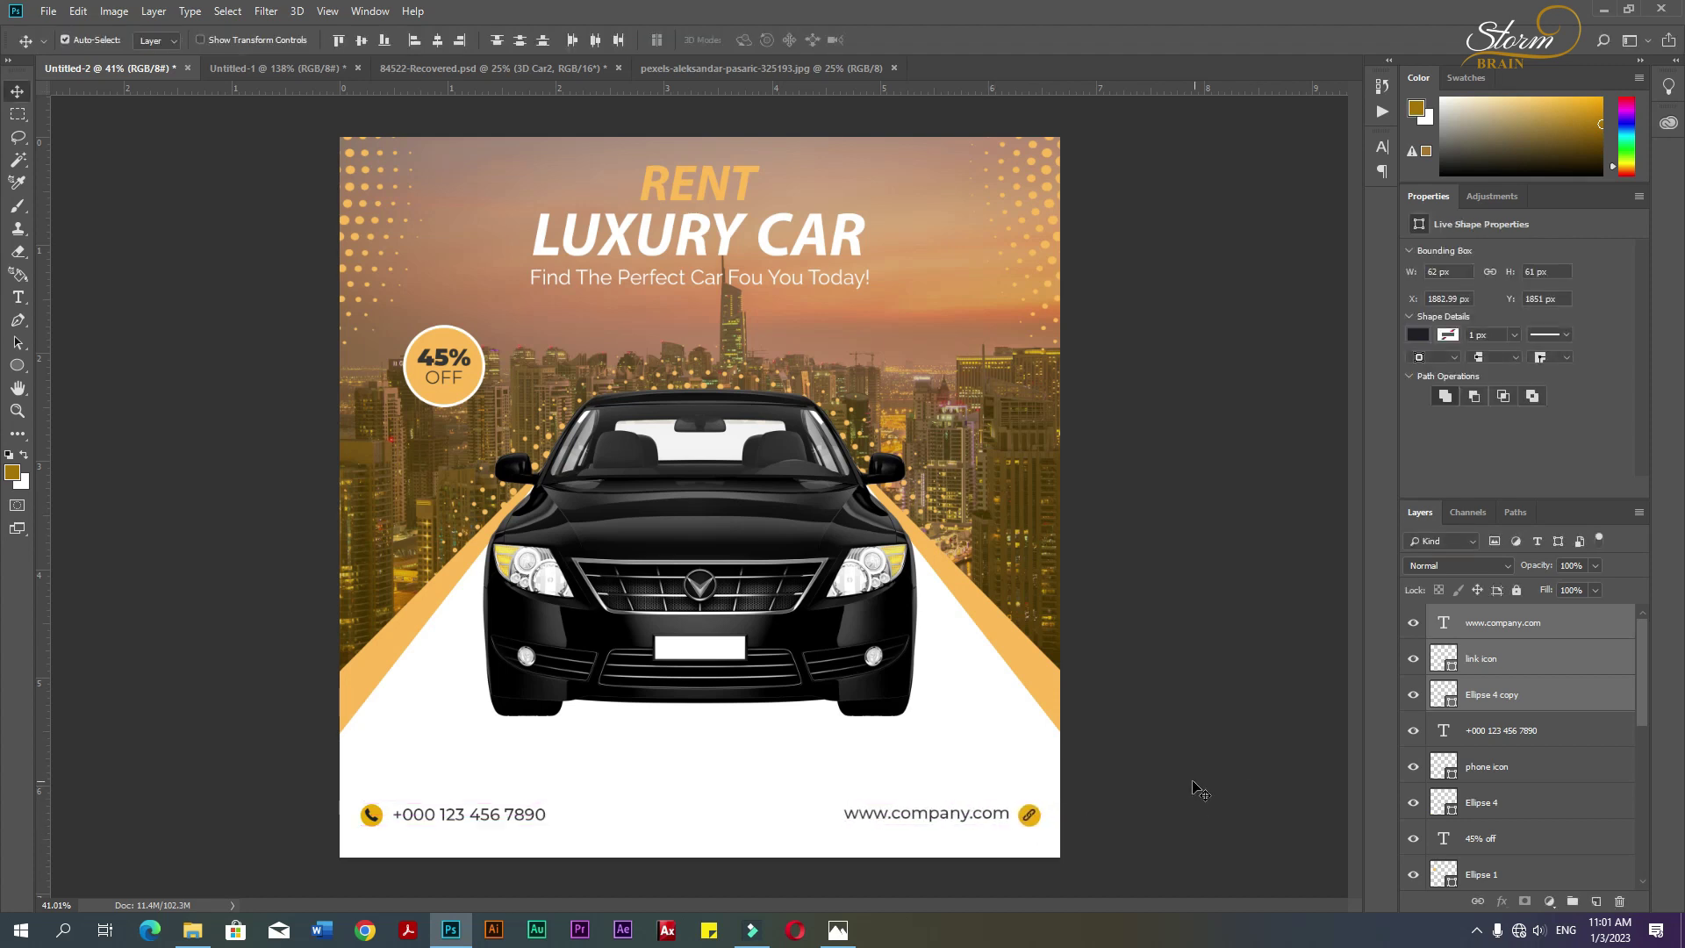
left_click(1195, 787)
- Copy the BOOK NOW text and its rounded button from Untitled-1 to the bottom middle of the Untitled-2 poster
left_click(308, 78)
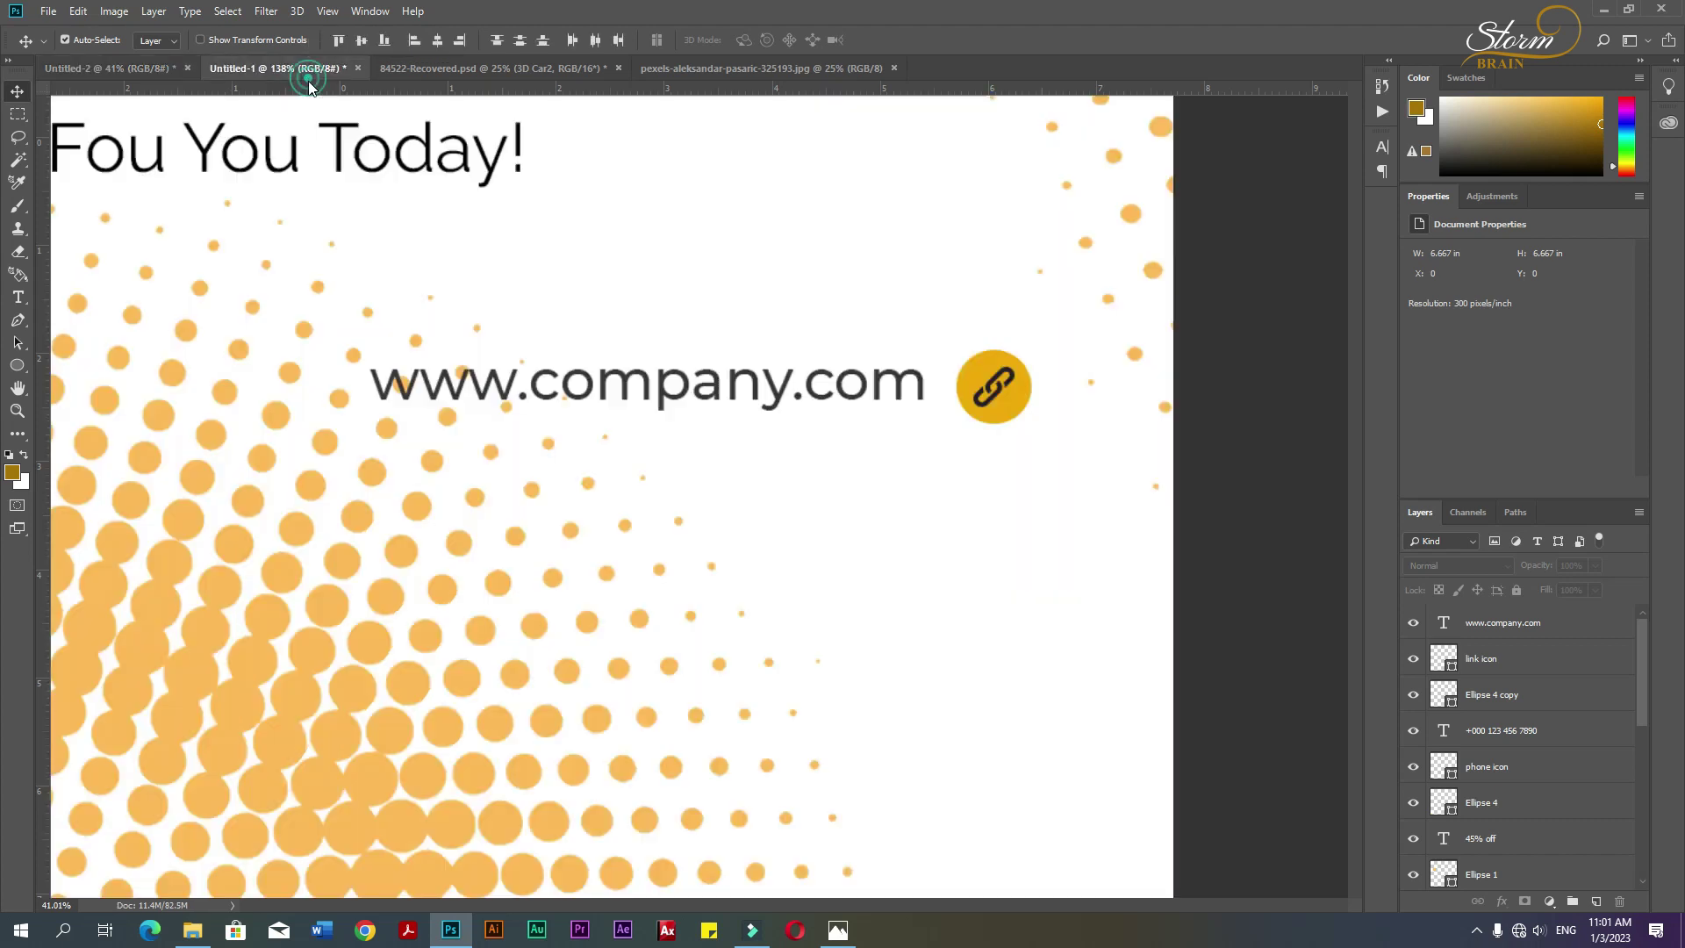
scroll(472, 404, "down", 8)
scroll(989, 171, "up", 2)
left_click_drag(991, 178, 708, 823)
key("ctrl+t")
key("Return")
- Nudge the BOOK NOW button right to X 782 px, between the phone number and website, then deselect
key("Right")
key("Right")
key("Right")
key("Right")
key("Right")
key("Right")
key("Right")
key("Right")
key("Right")
key("Right")
key("Right")
key("Right")
key("Right")
key("Right")
key("Right")
key("Right")
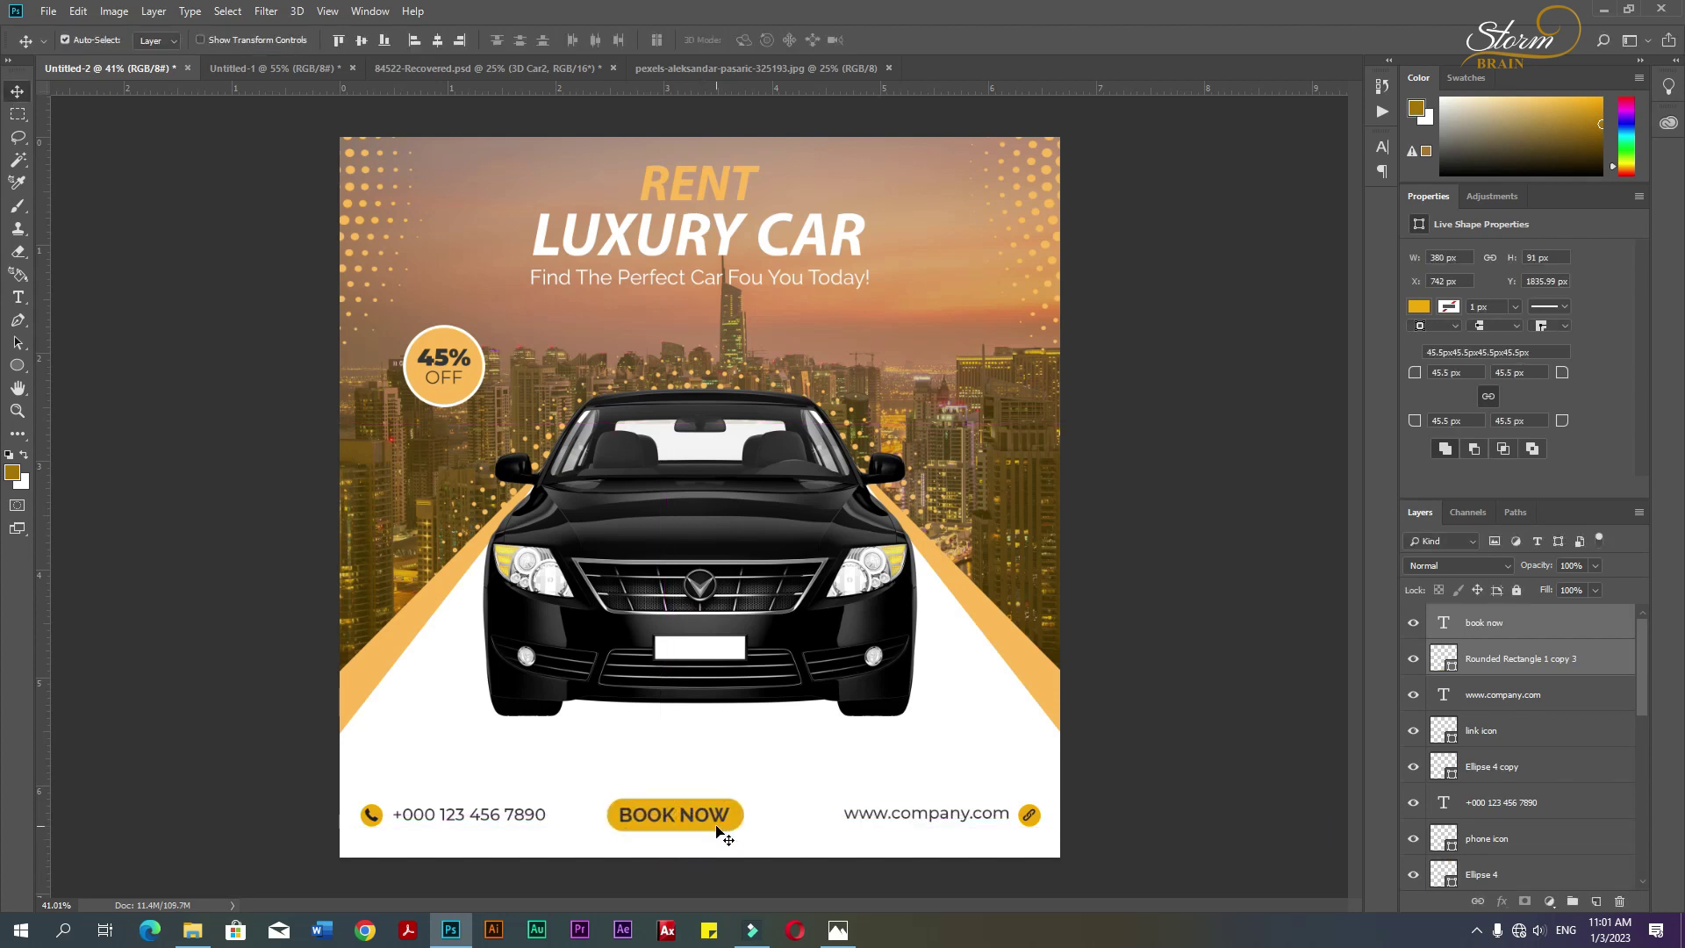
key("Right")
key("Right")
key("Right")
key("Right")
key("Right")
key("Right")
key("Right")
key("Right")
key("Right")
key("Right")
key("Right")
key("Right")
key("Right")
key("Right")
key("Right")
key("Right")
key("Right")
key("Right")
key("Right")
key("Right")
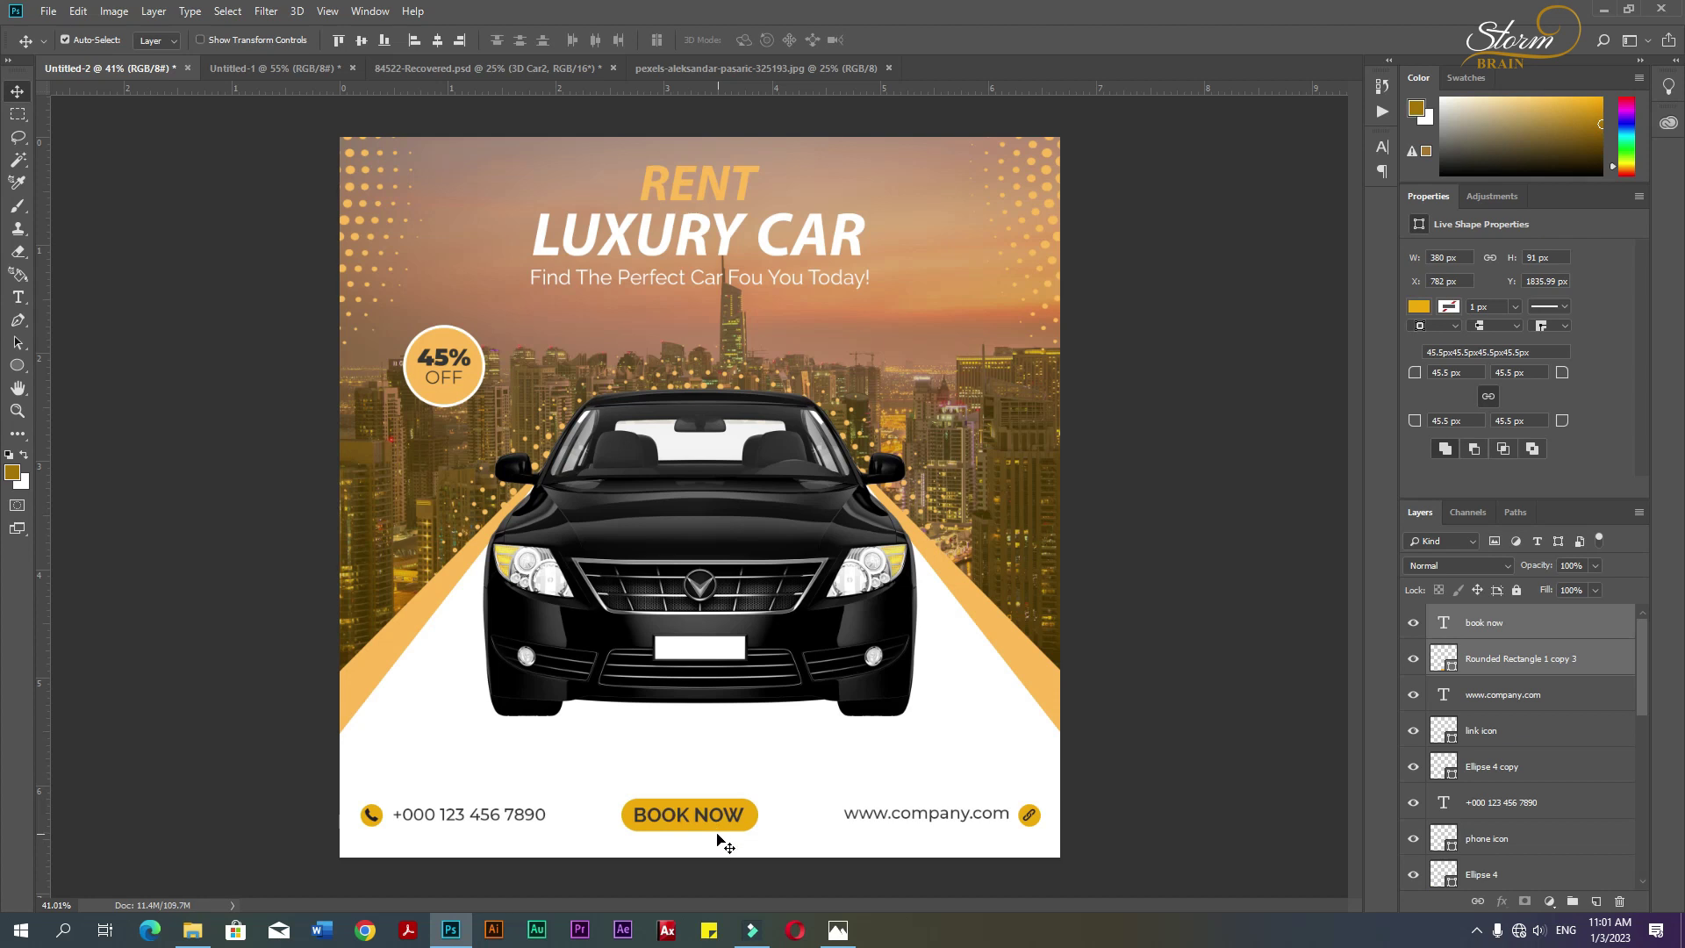
left_click(1172, 829)
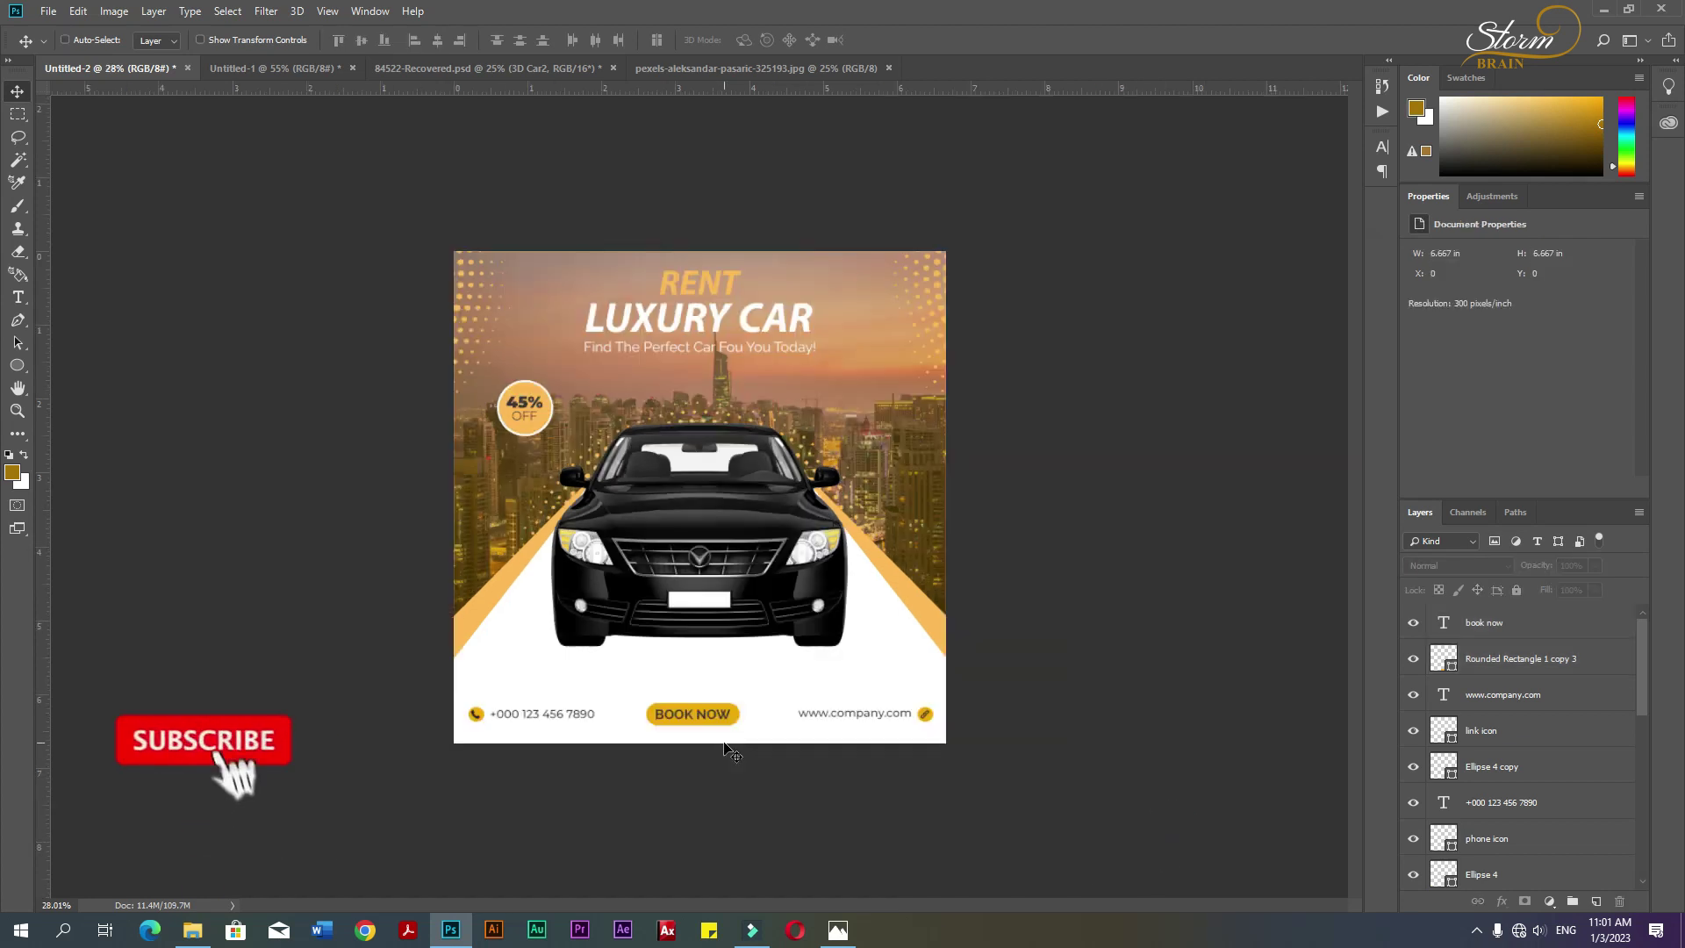
- Draw a thin rectangle about 186 × 19 px above the car layer and place it just left of the RENT heading
left_click(676, 544)
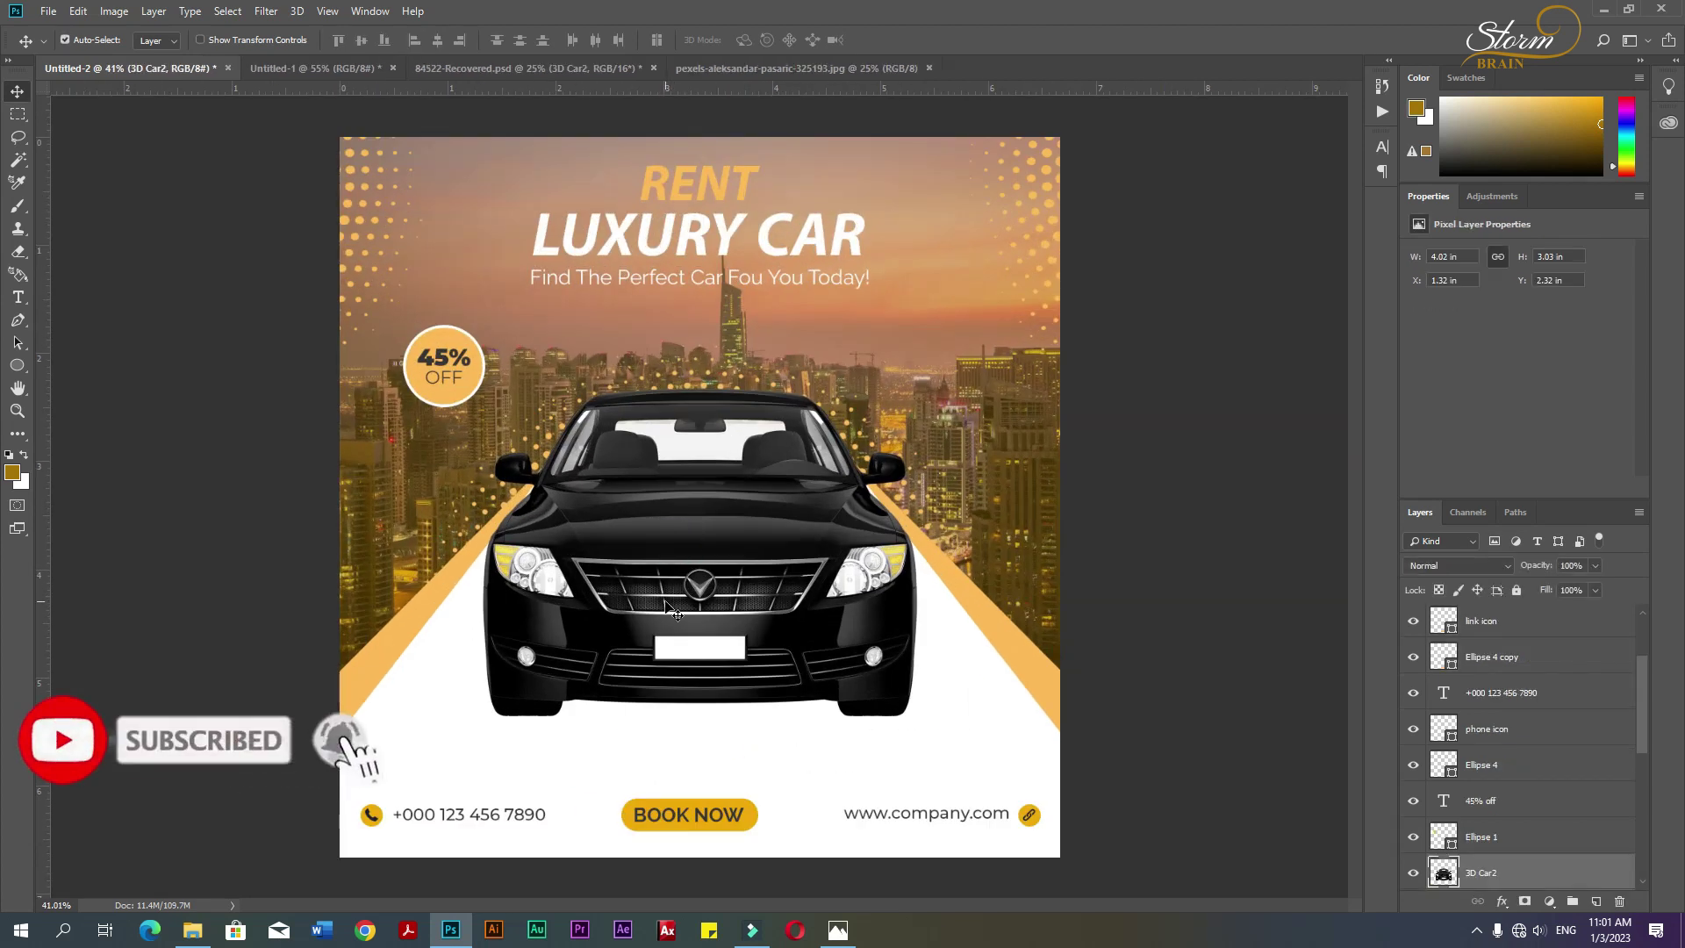
scroll(933, 482, "down", 1)
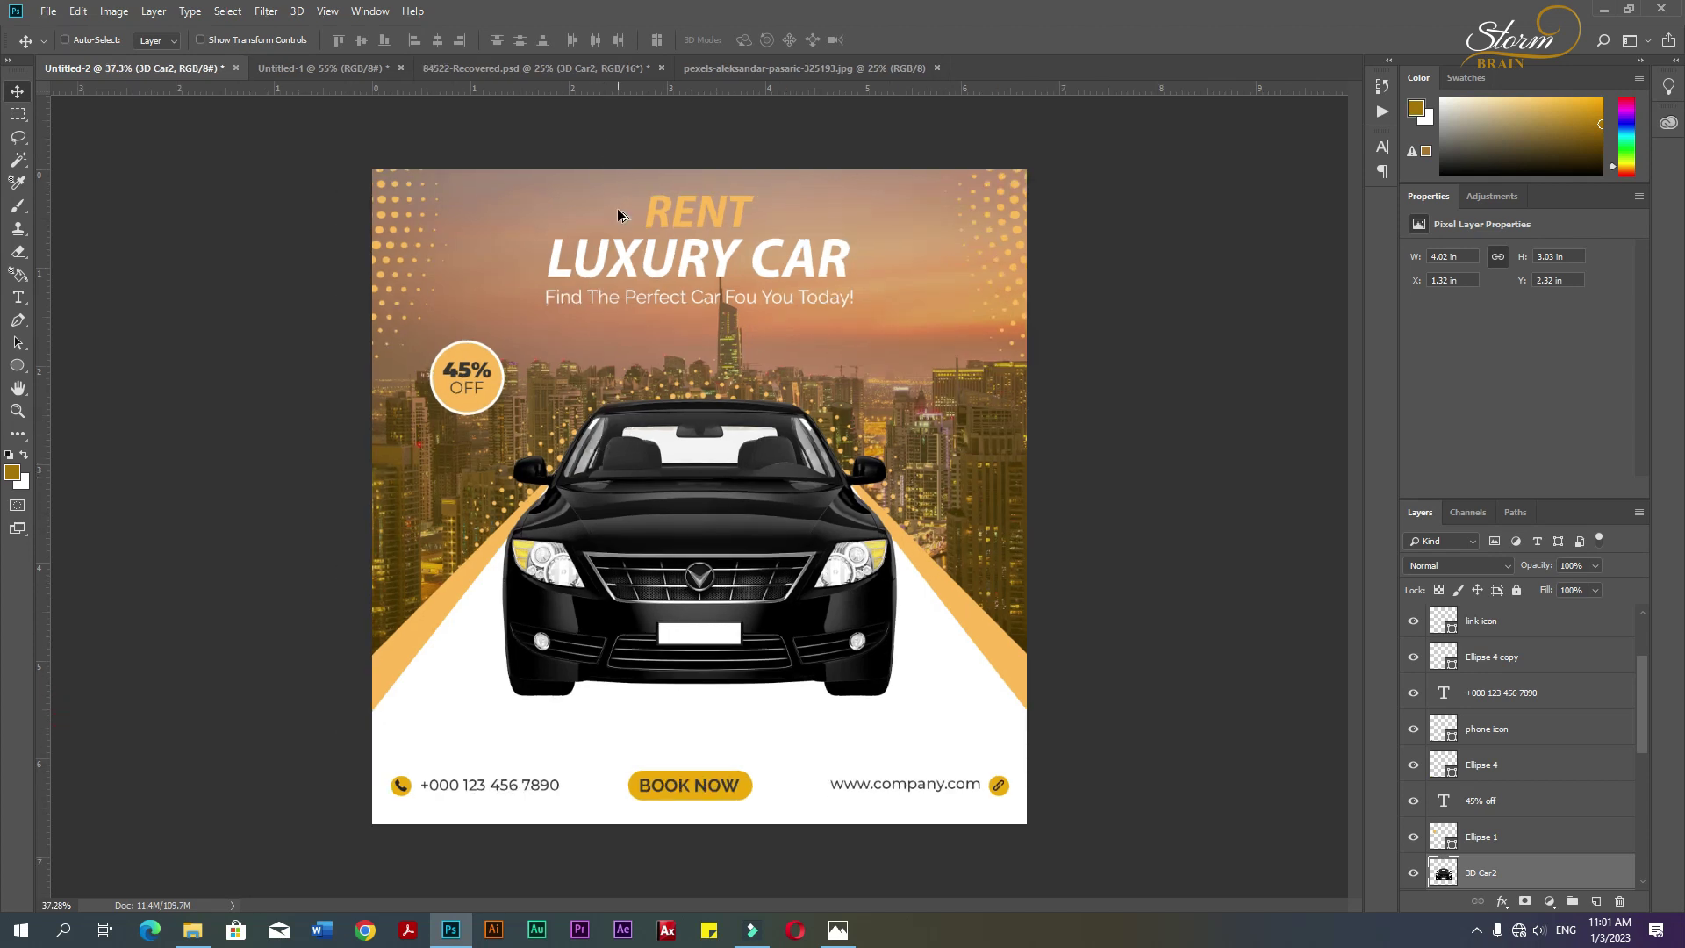
scroll(622, 250, "up", 9)
right_click(17, 366)
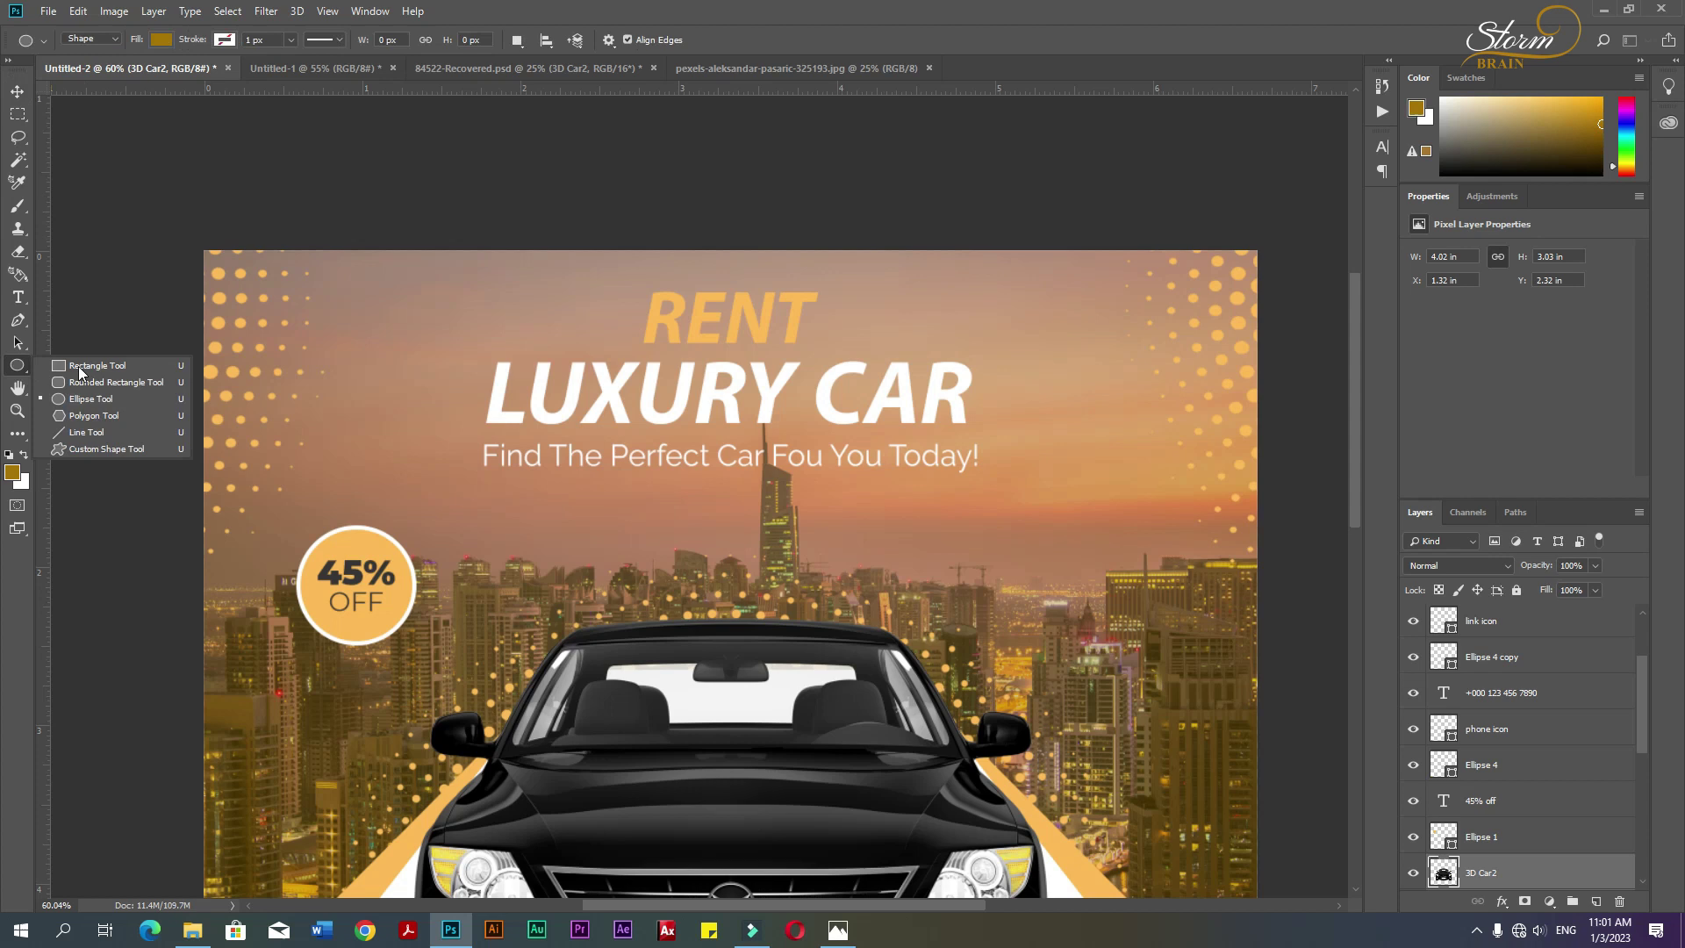
left_click(83, 383)
right_click(17, 365)
left_click(96, 365)
left_click_drag(467, 312, 566, 319)
key("v")
key("ctrl+alt+t")
left_click_drag(529, 320, 587, 323)
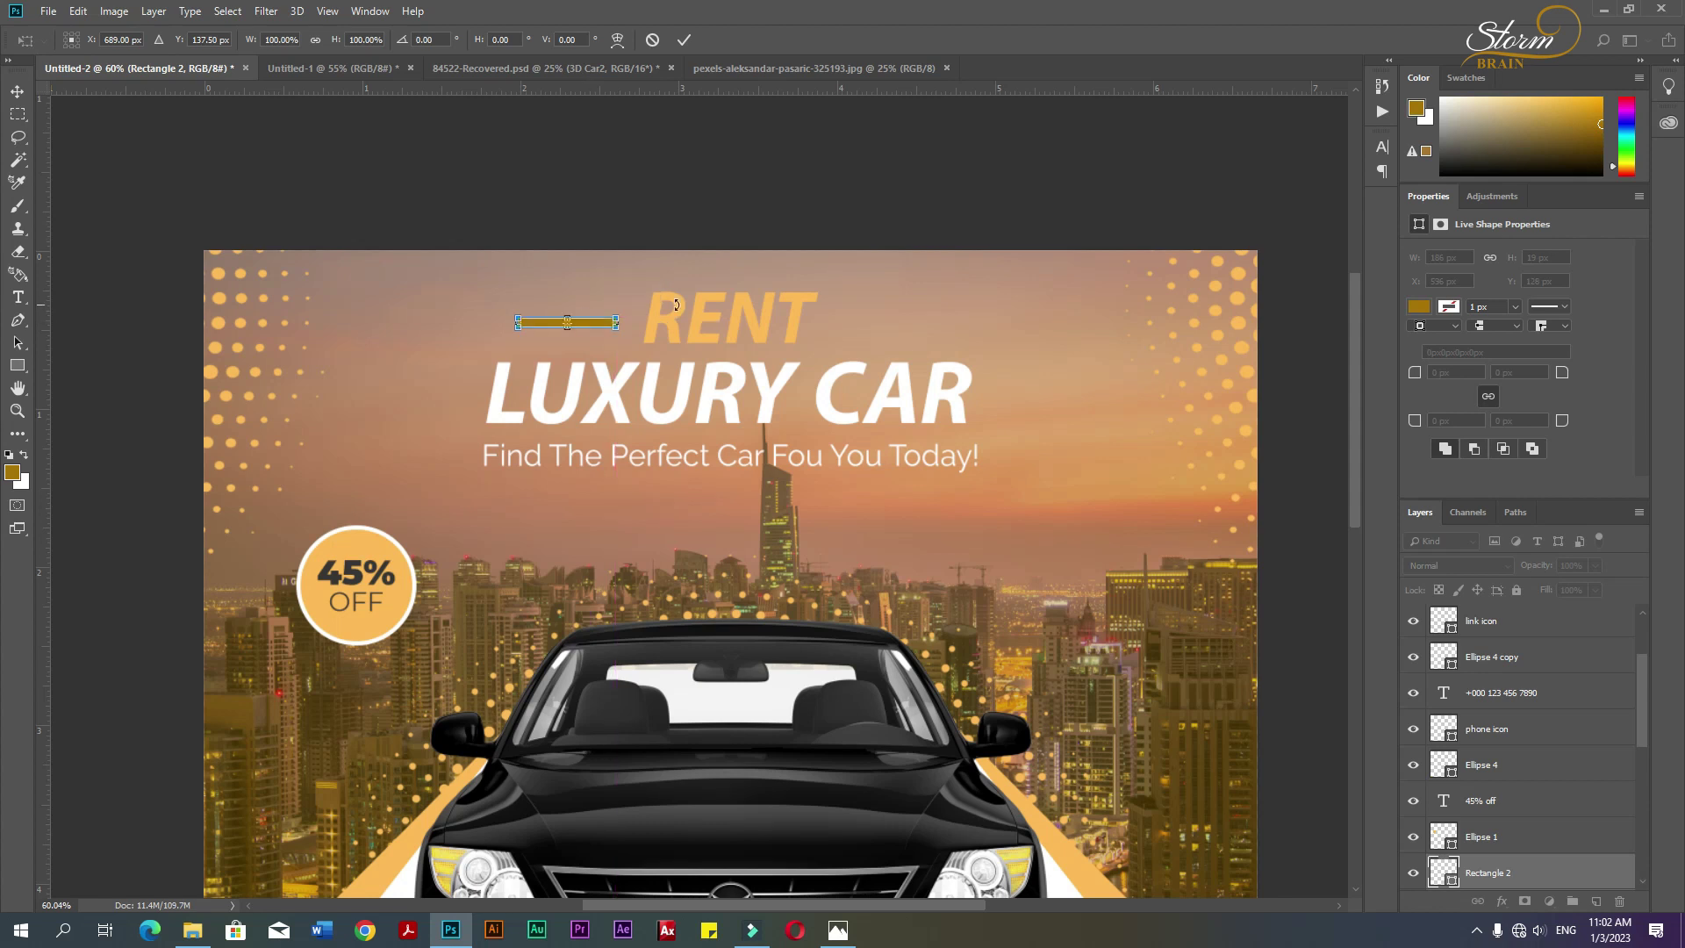
left_click(16, 91)
left_click_drag(594, 325, 921, 323)
key("ctrl+z")
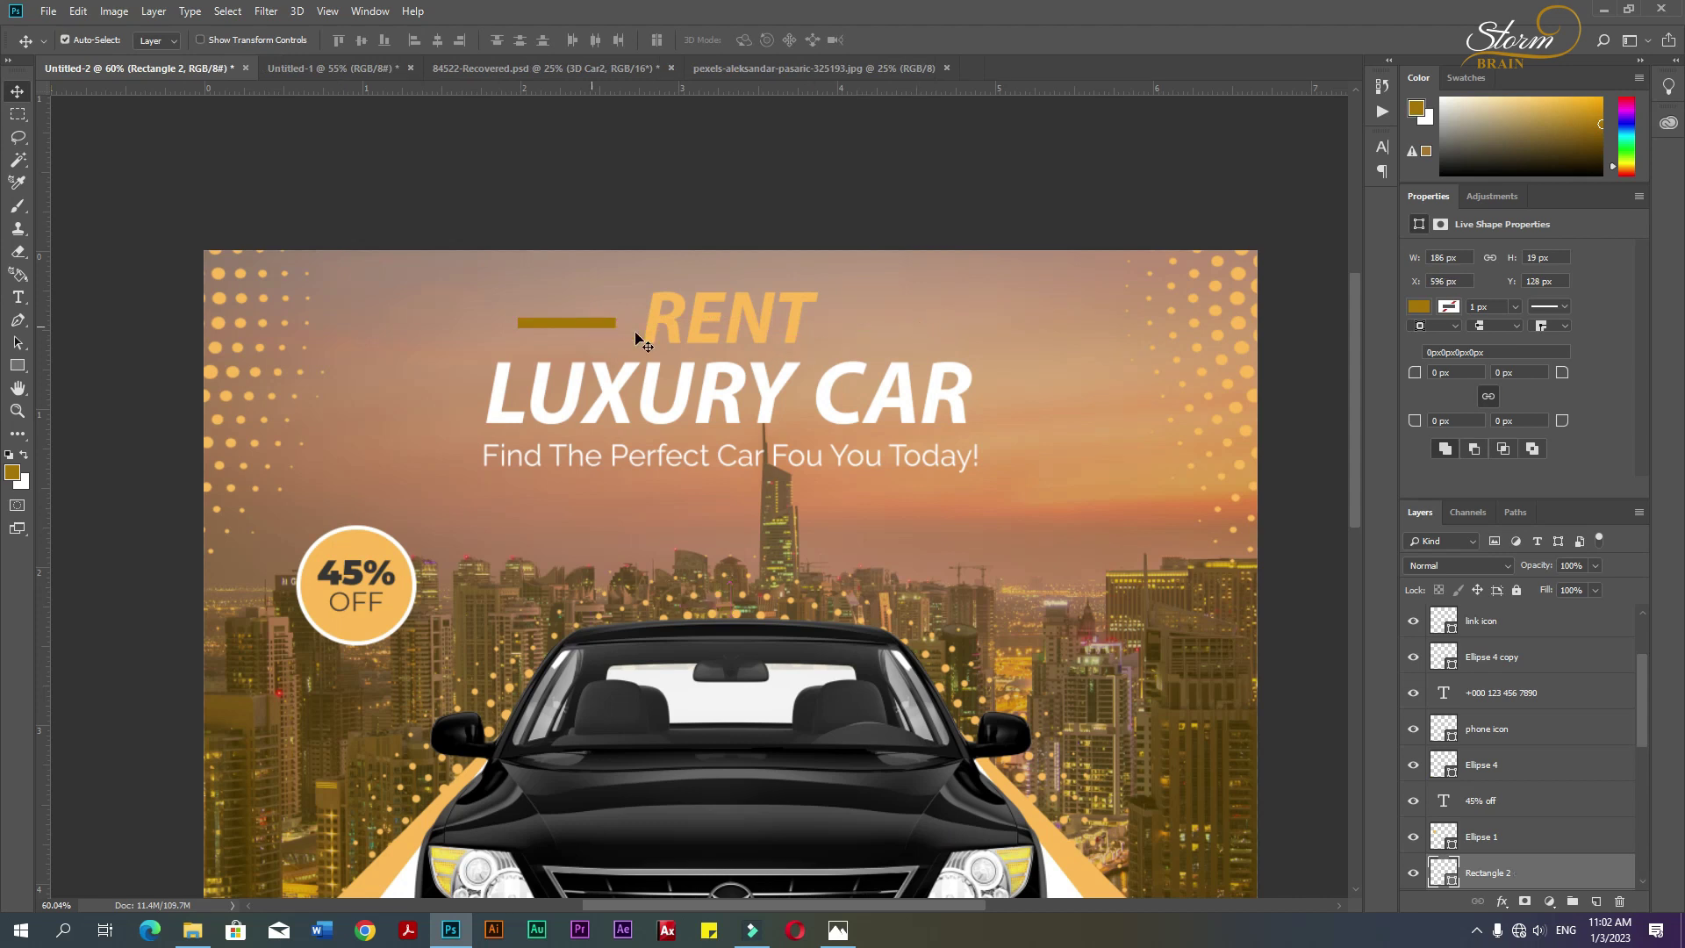
- Fill the bar beside RENT with the light orange #fcb950 and round its corners to 9.5 px
left_click(1421, 306)
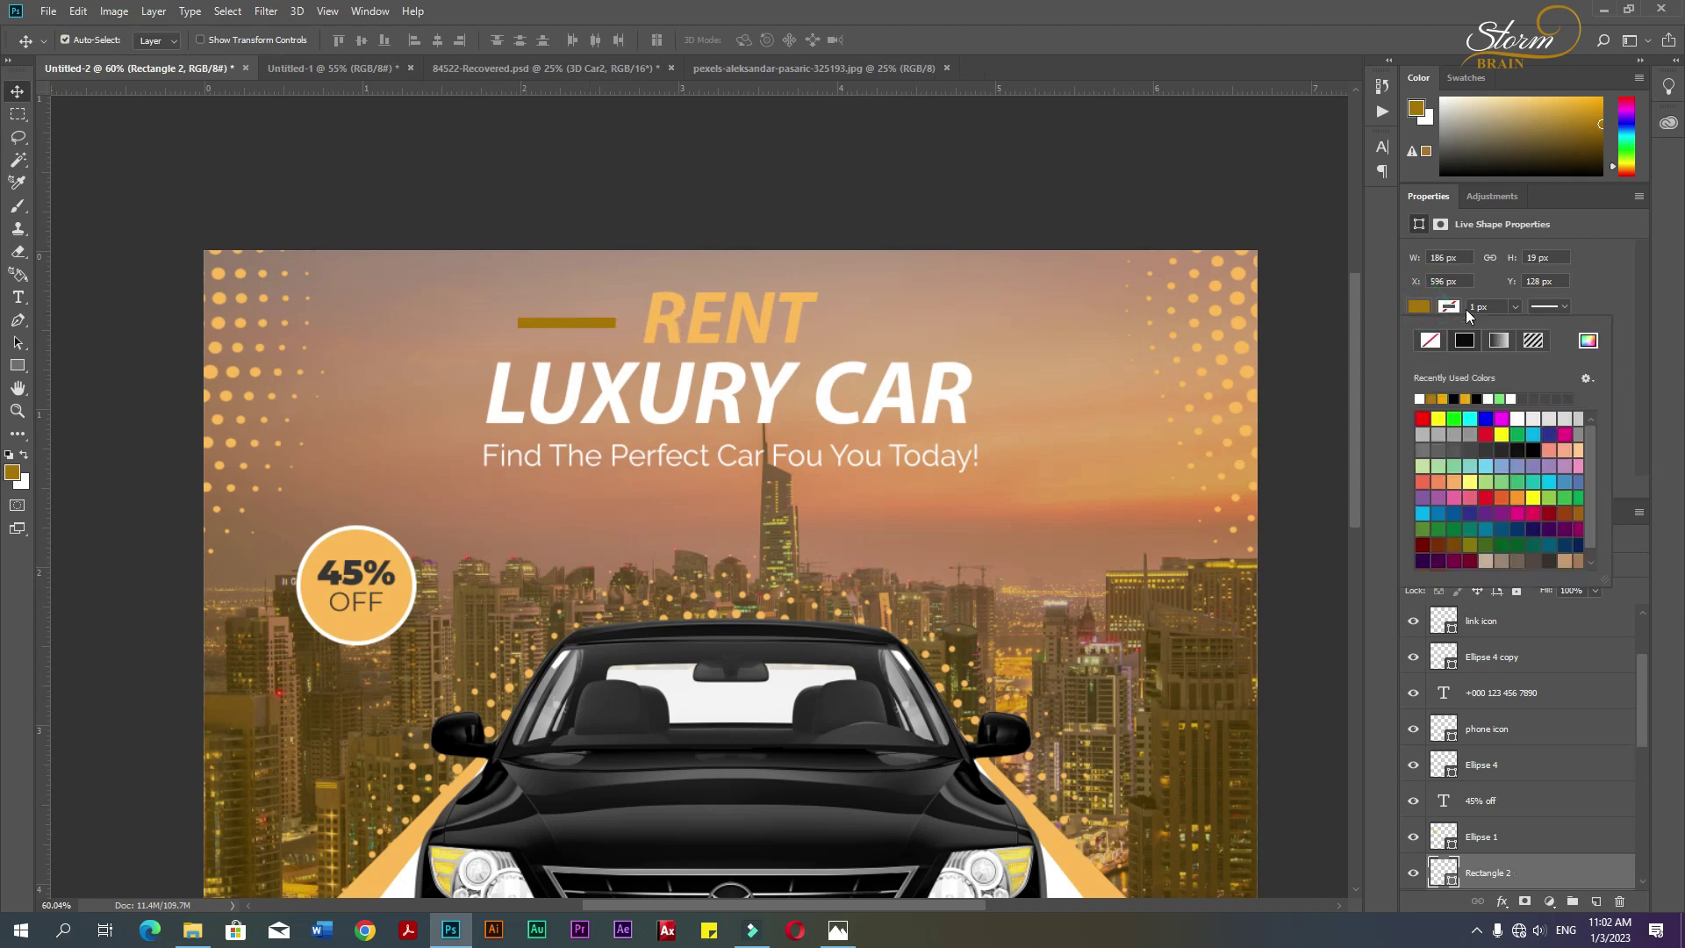
left_click(1466, 398)
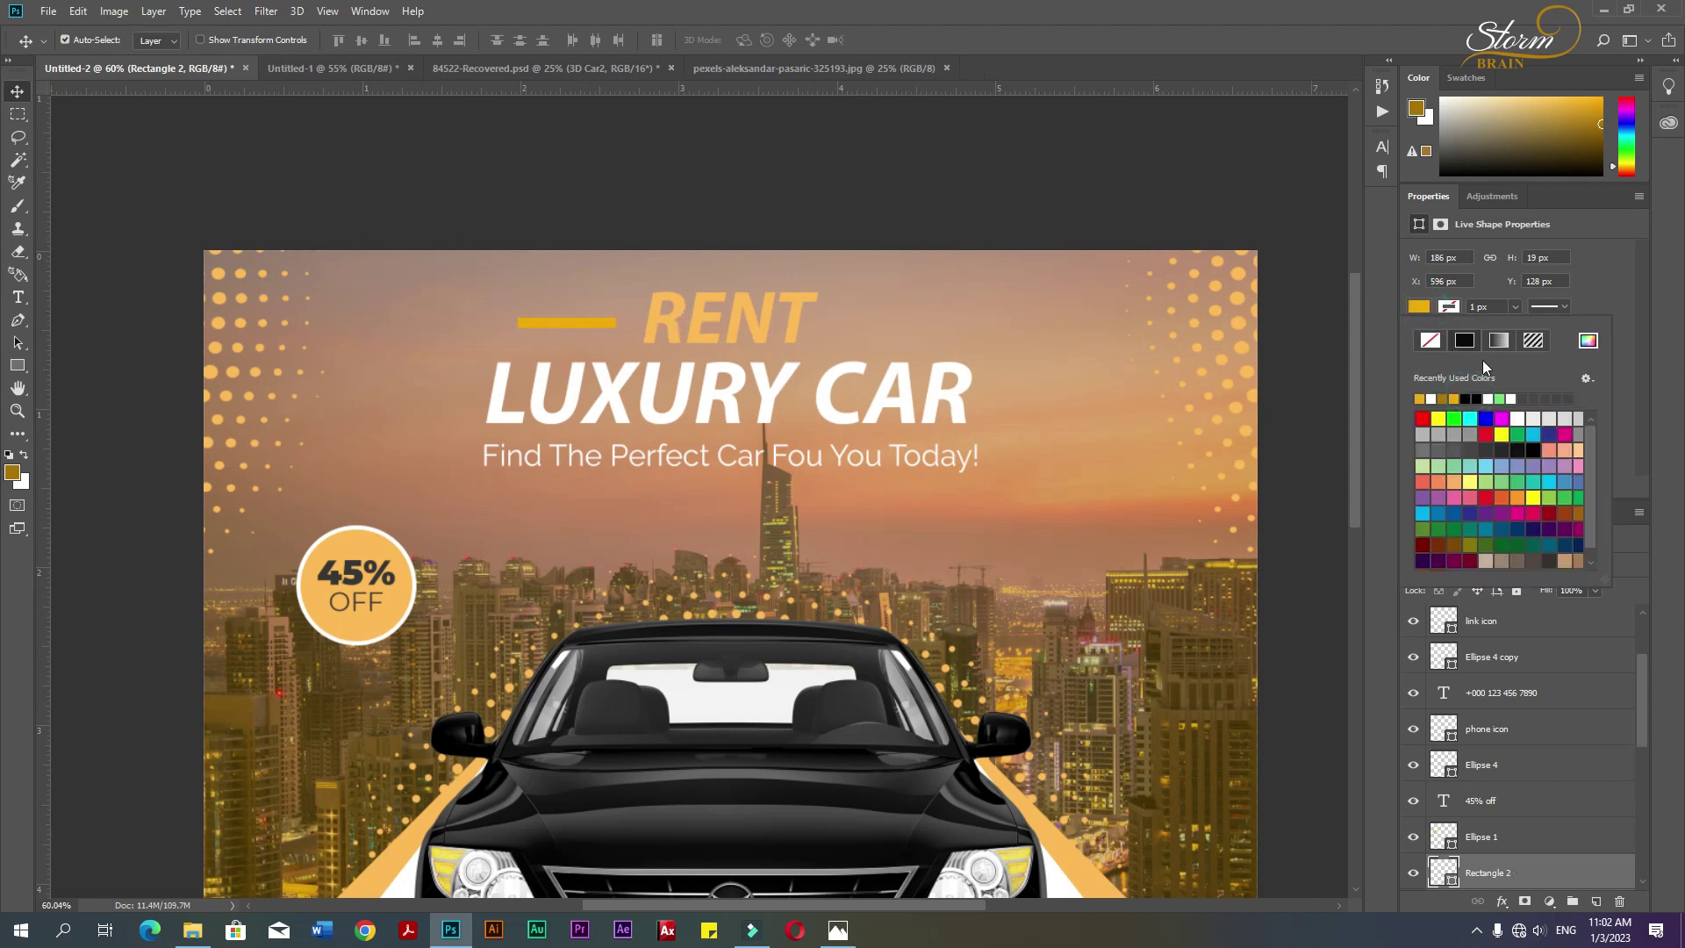
left_click(1588, 340)
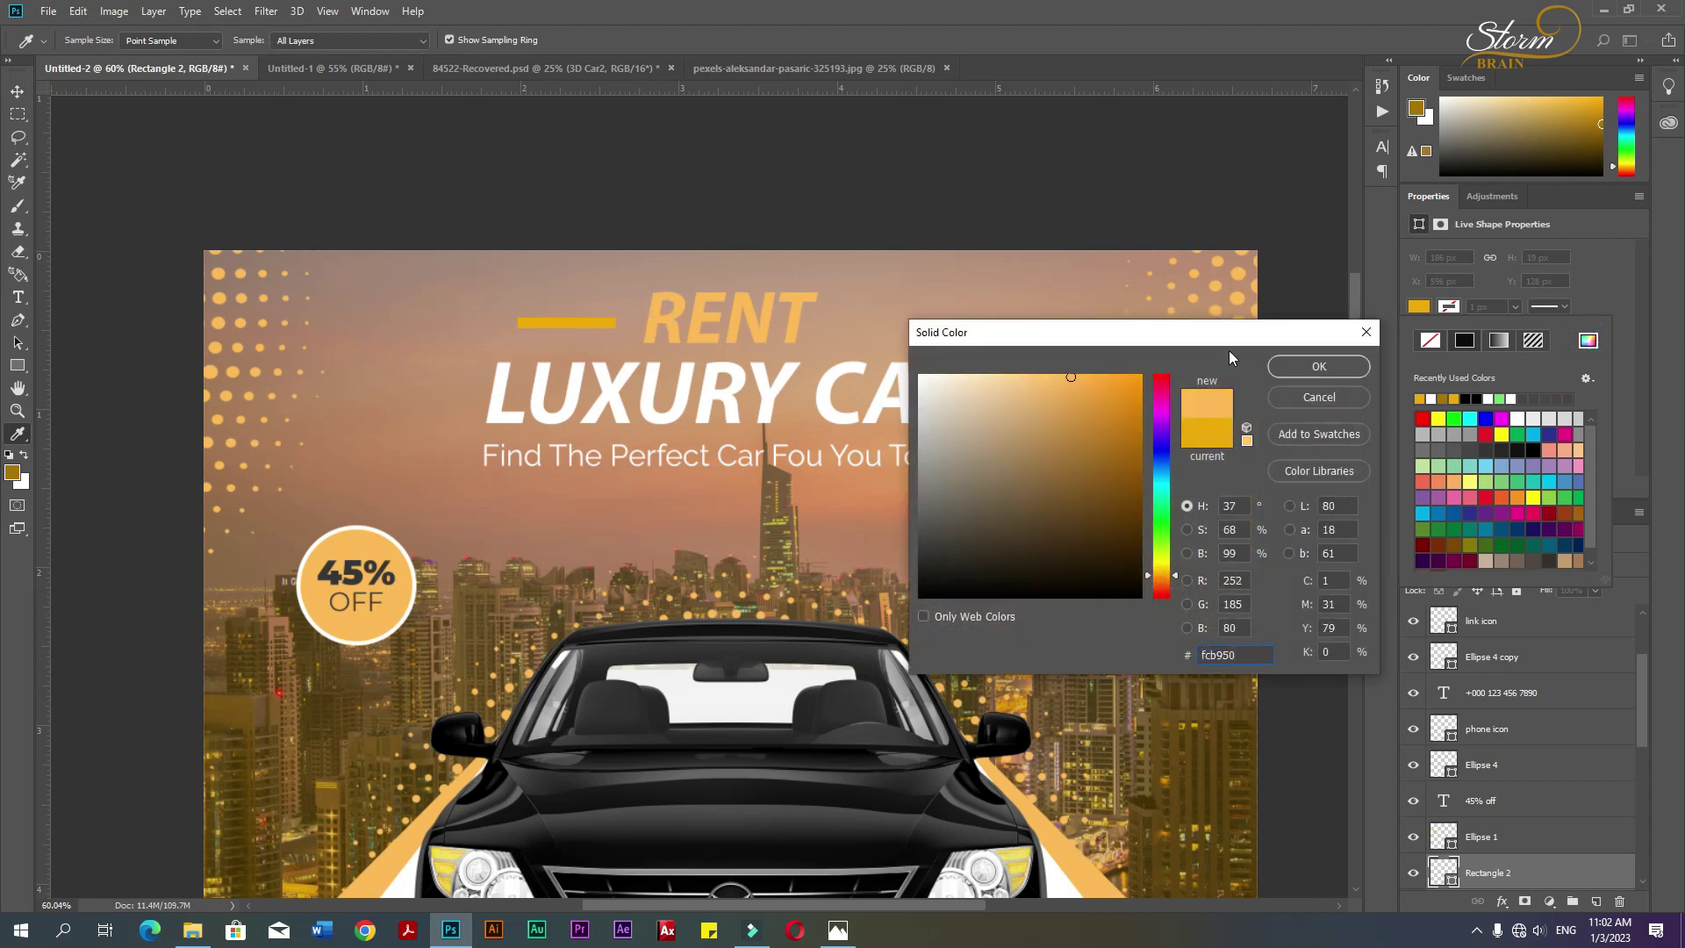
left_click(1316, 366)
left_click(1628, 360)
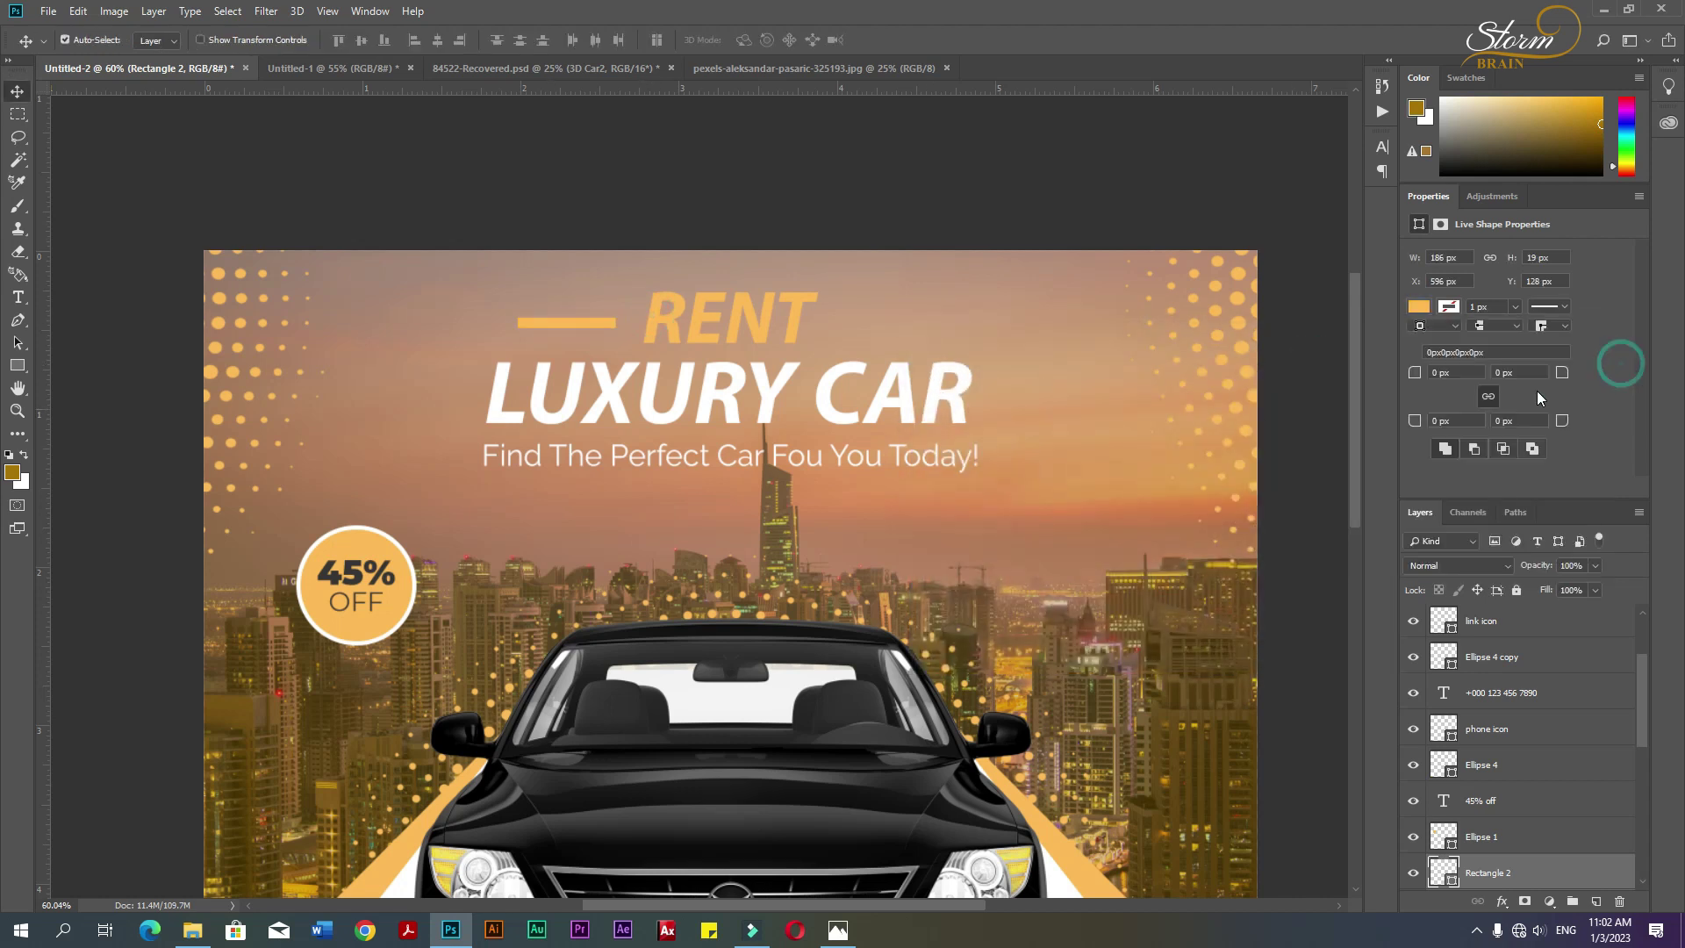
left_click(16, 91)
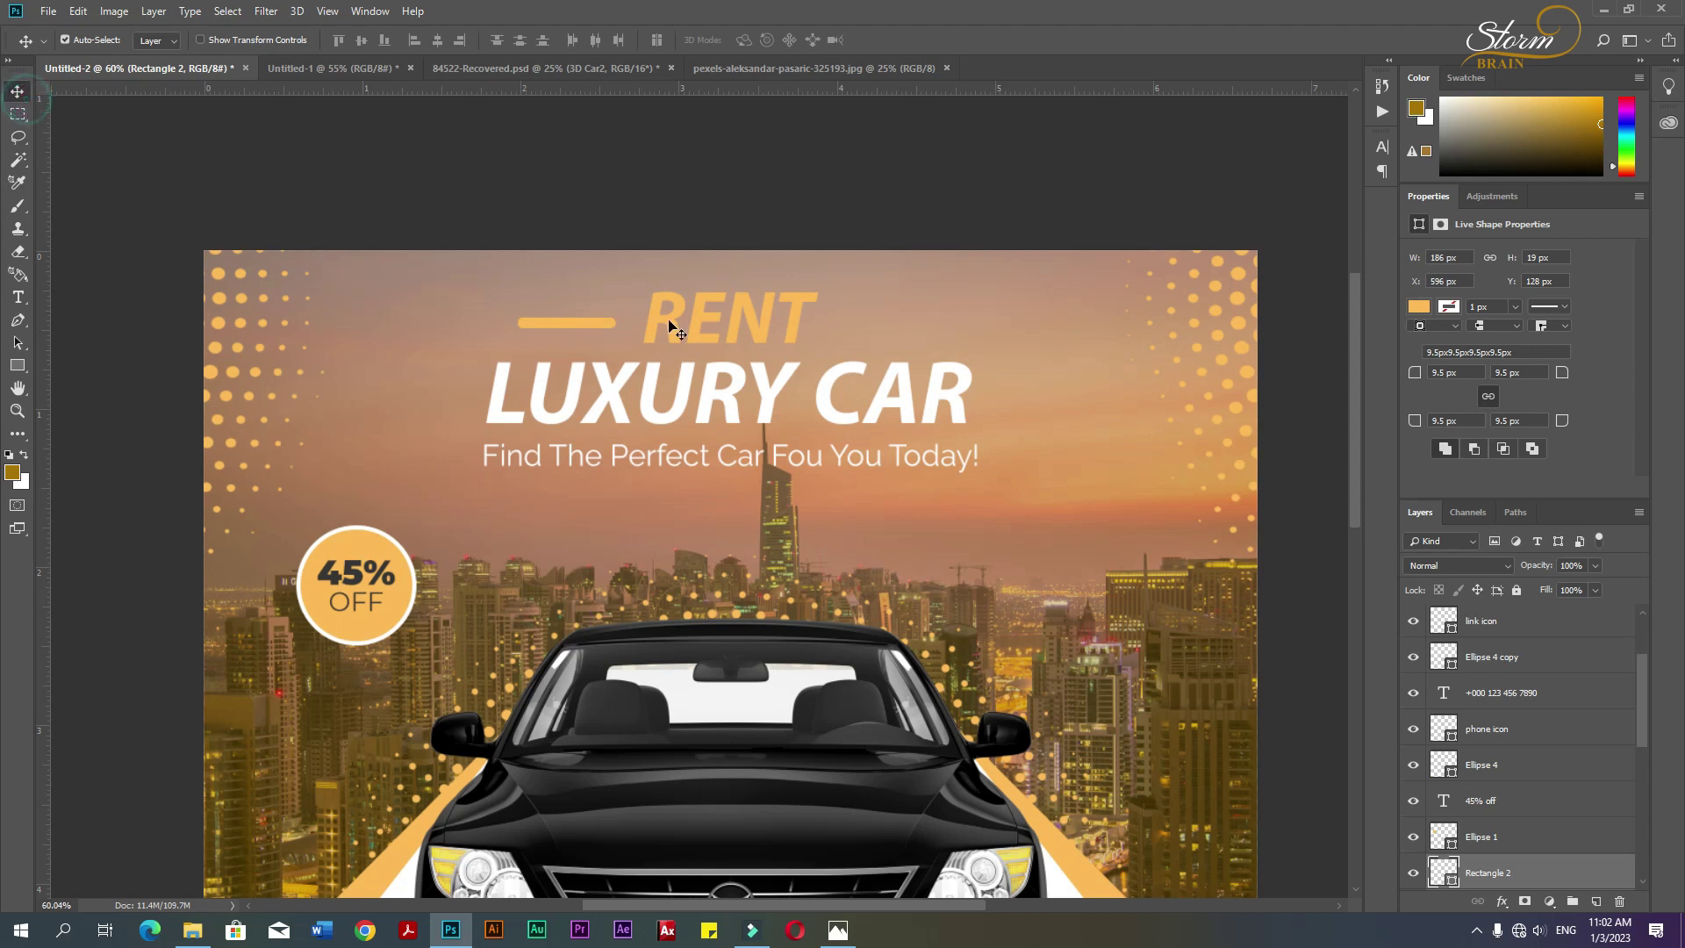
- Duplicate the rounded orange bar to the right of the RENT heading
left_click_drag(582, 320, 967, 325)
key("ctrl+z")
left_click_drag(595, 324, 903, 328)
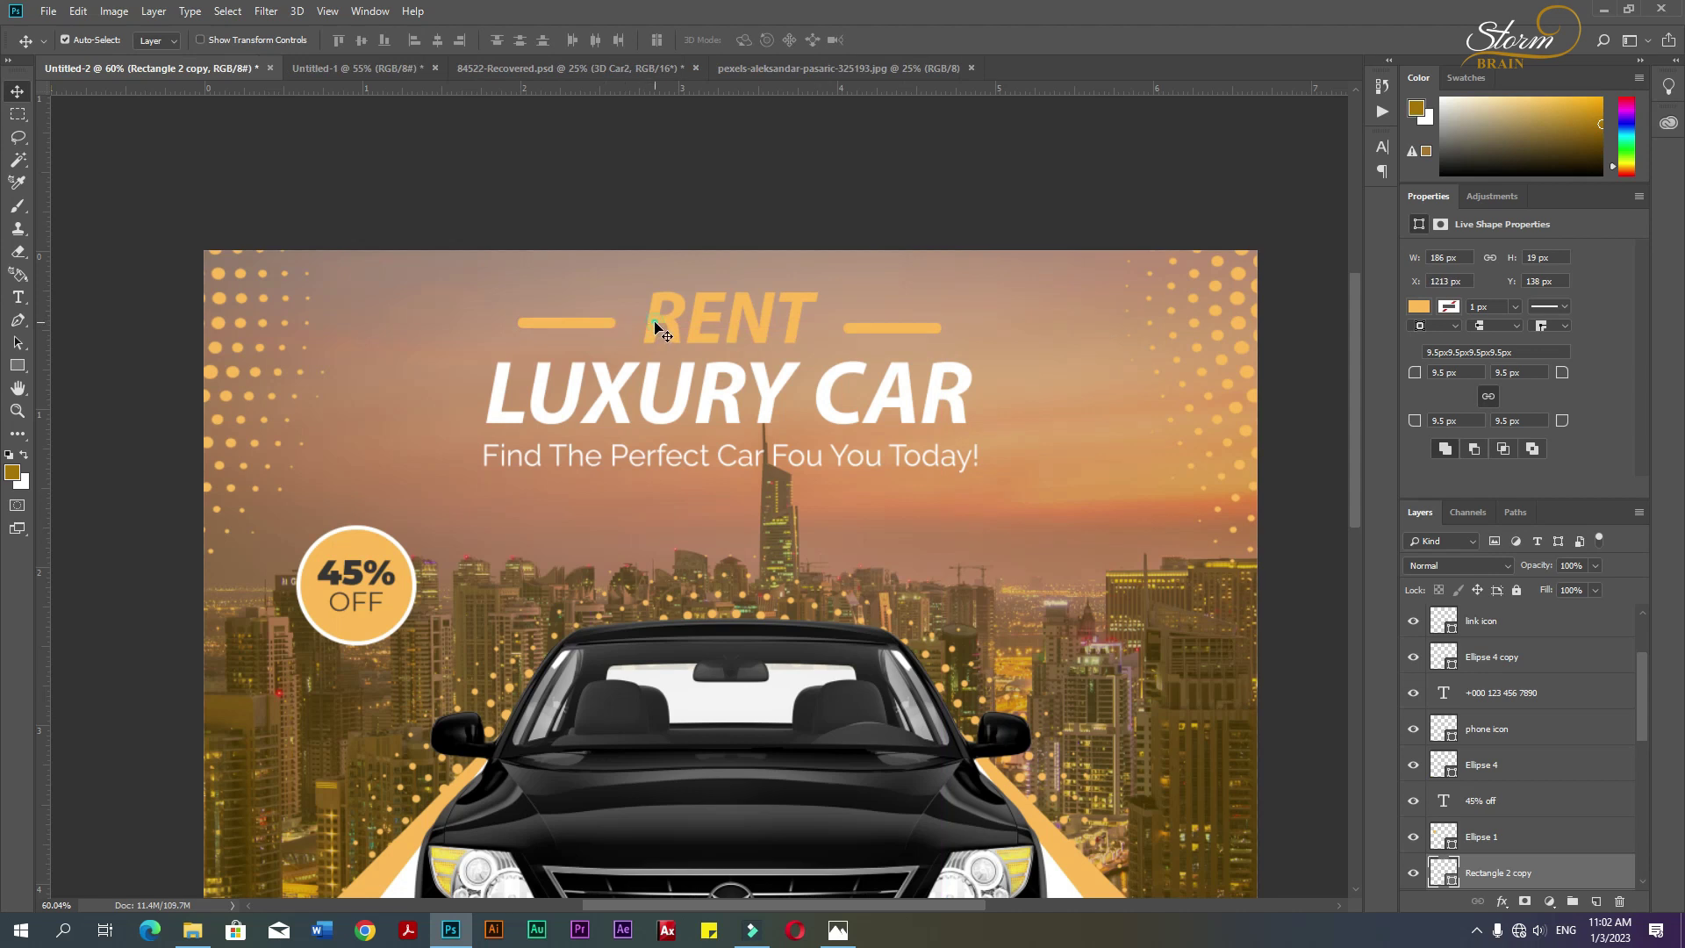
- Align both orange bars with the RENT text on their vertical centers, then deselect
left_click(474, 162)
left_click(365, 40)
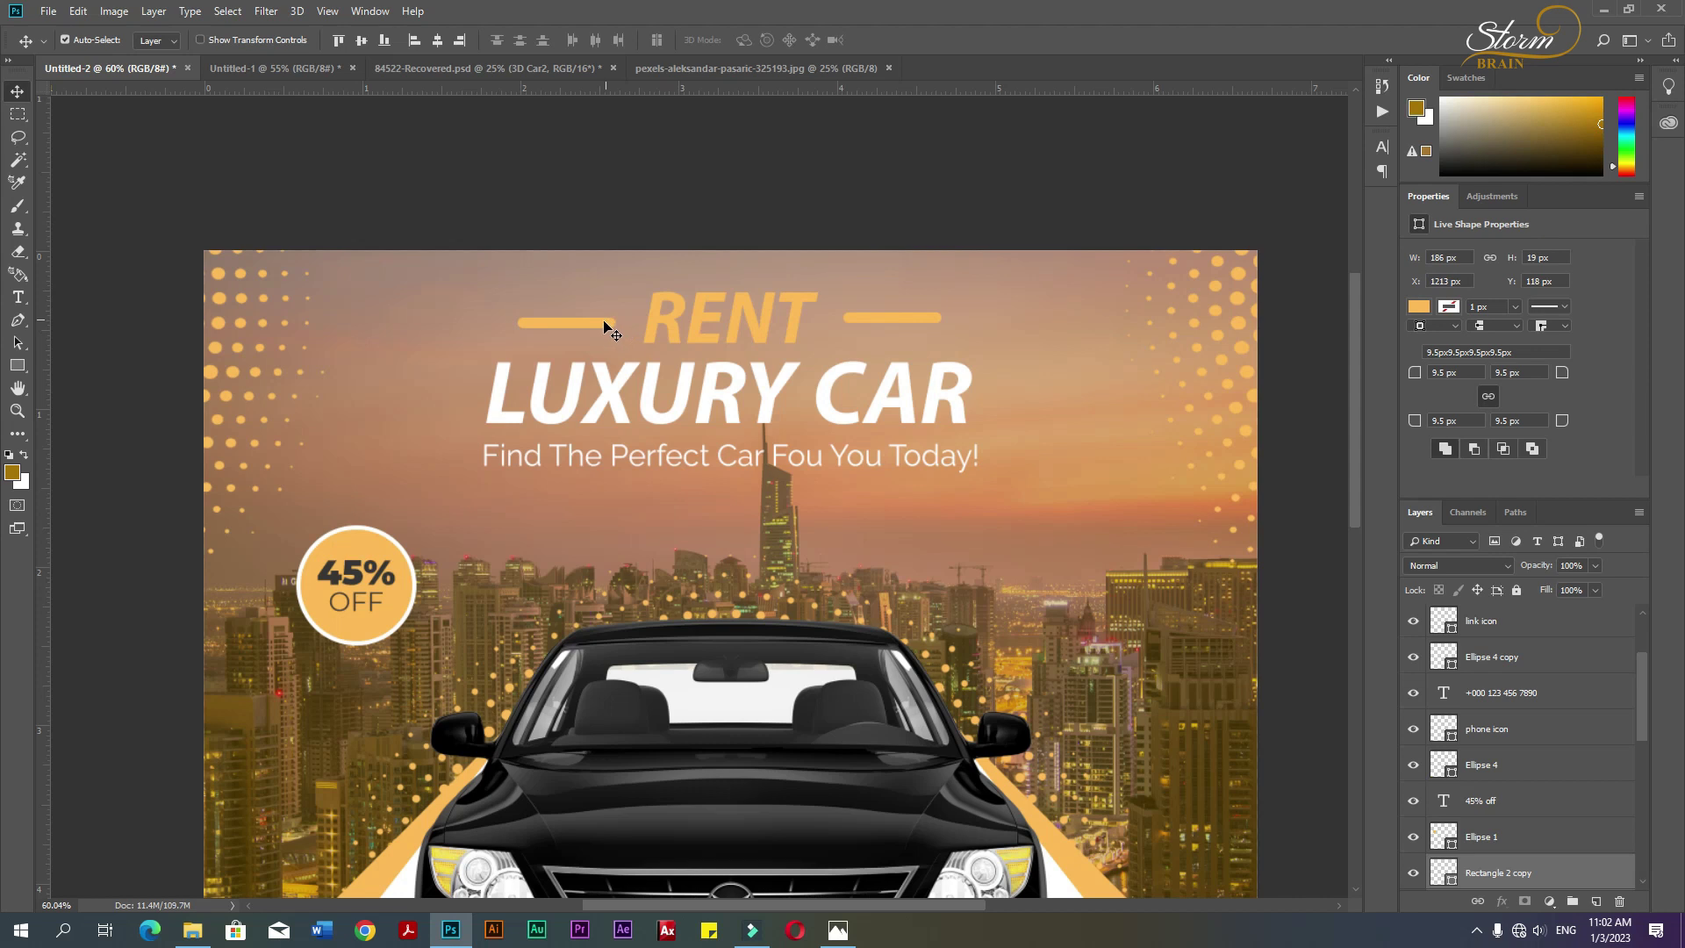
left_click(366, 42)
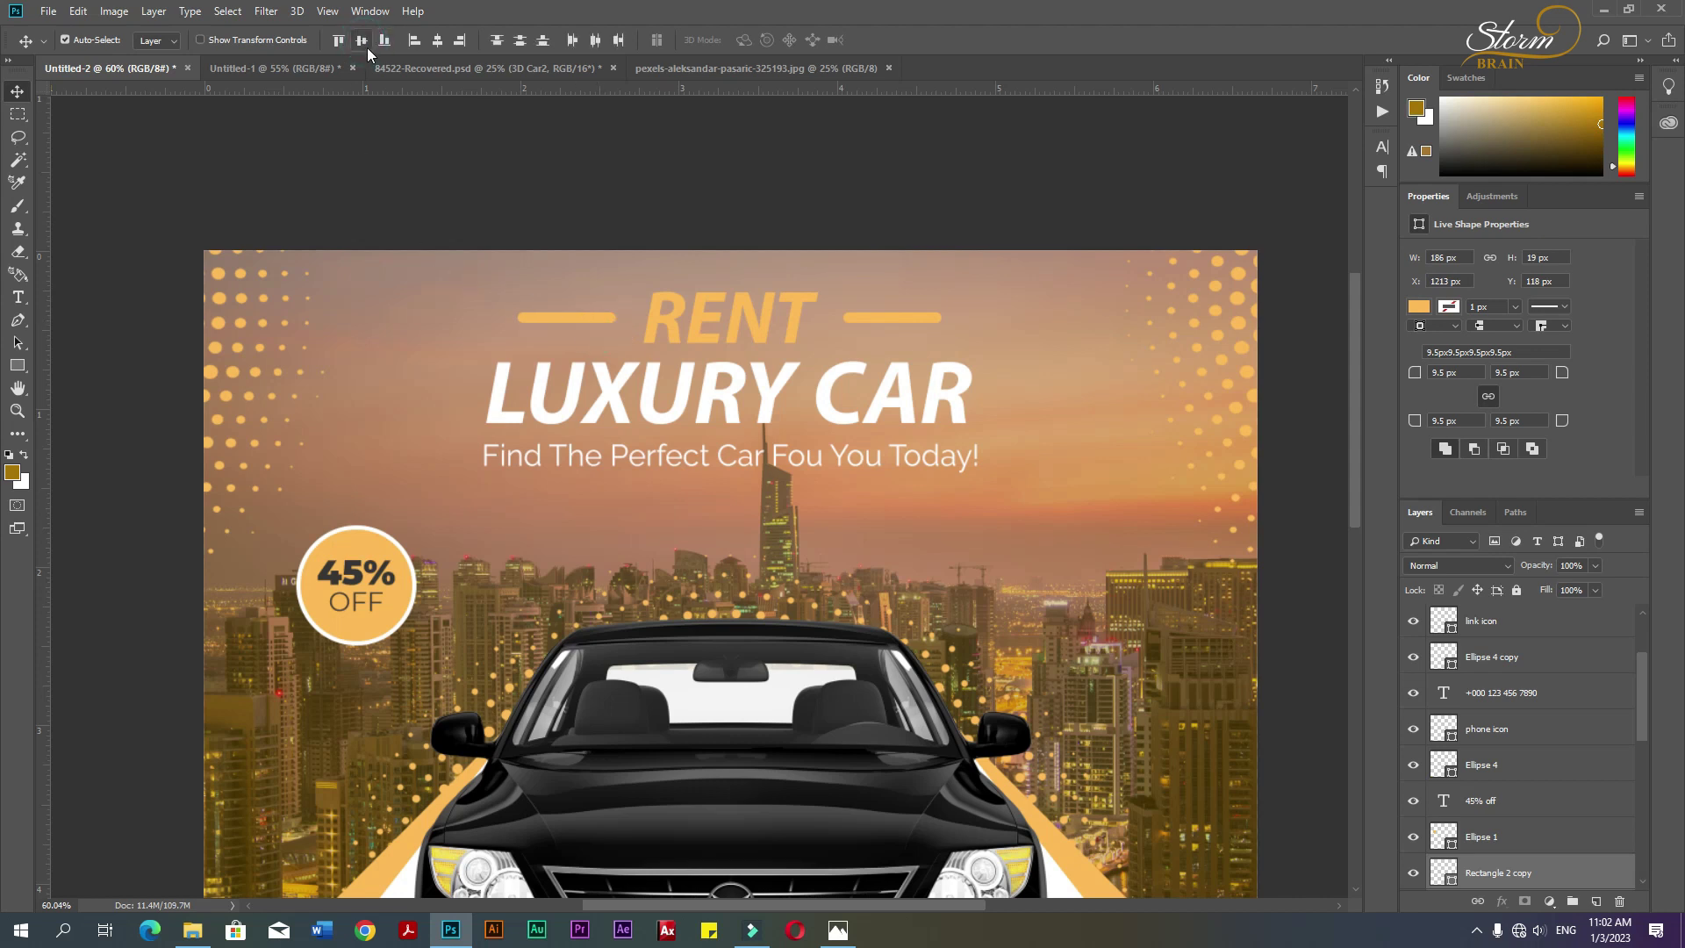
left_click(928, 352)
- Shift both orange bars inward, closer to the RENT heading, with the left bar at X 607 px
left_click(864, 317)
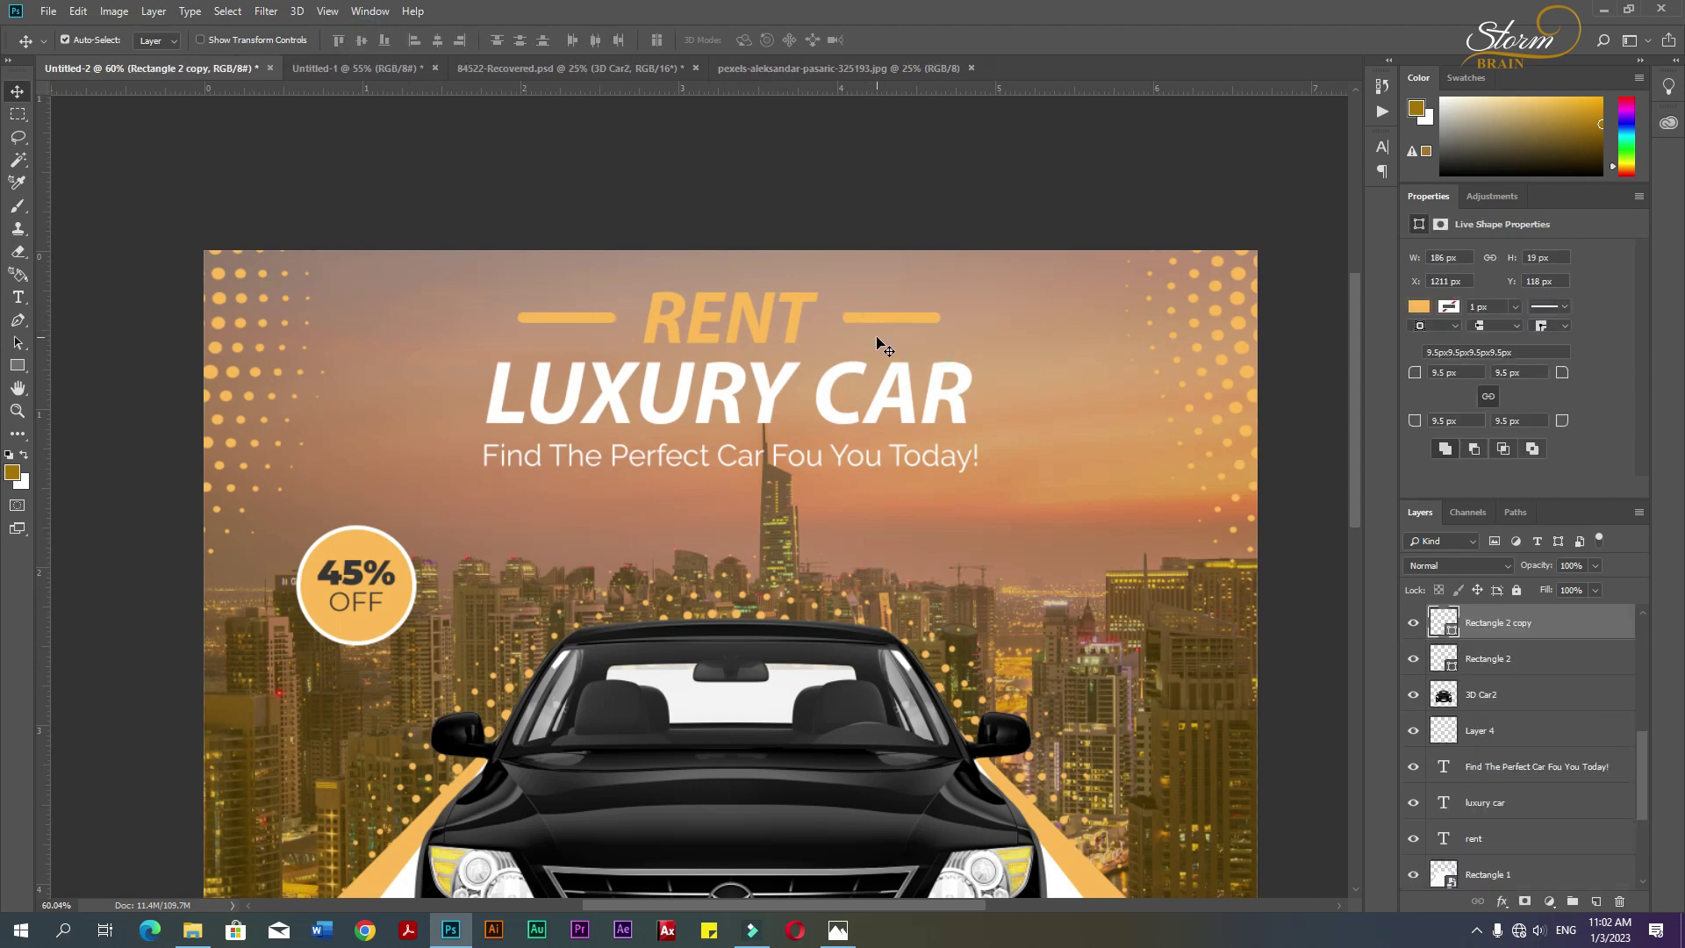
left_click(571, 321)
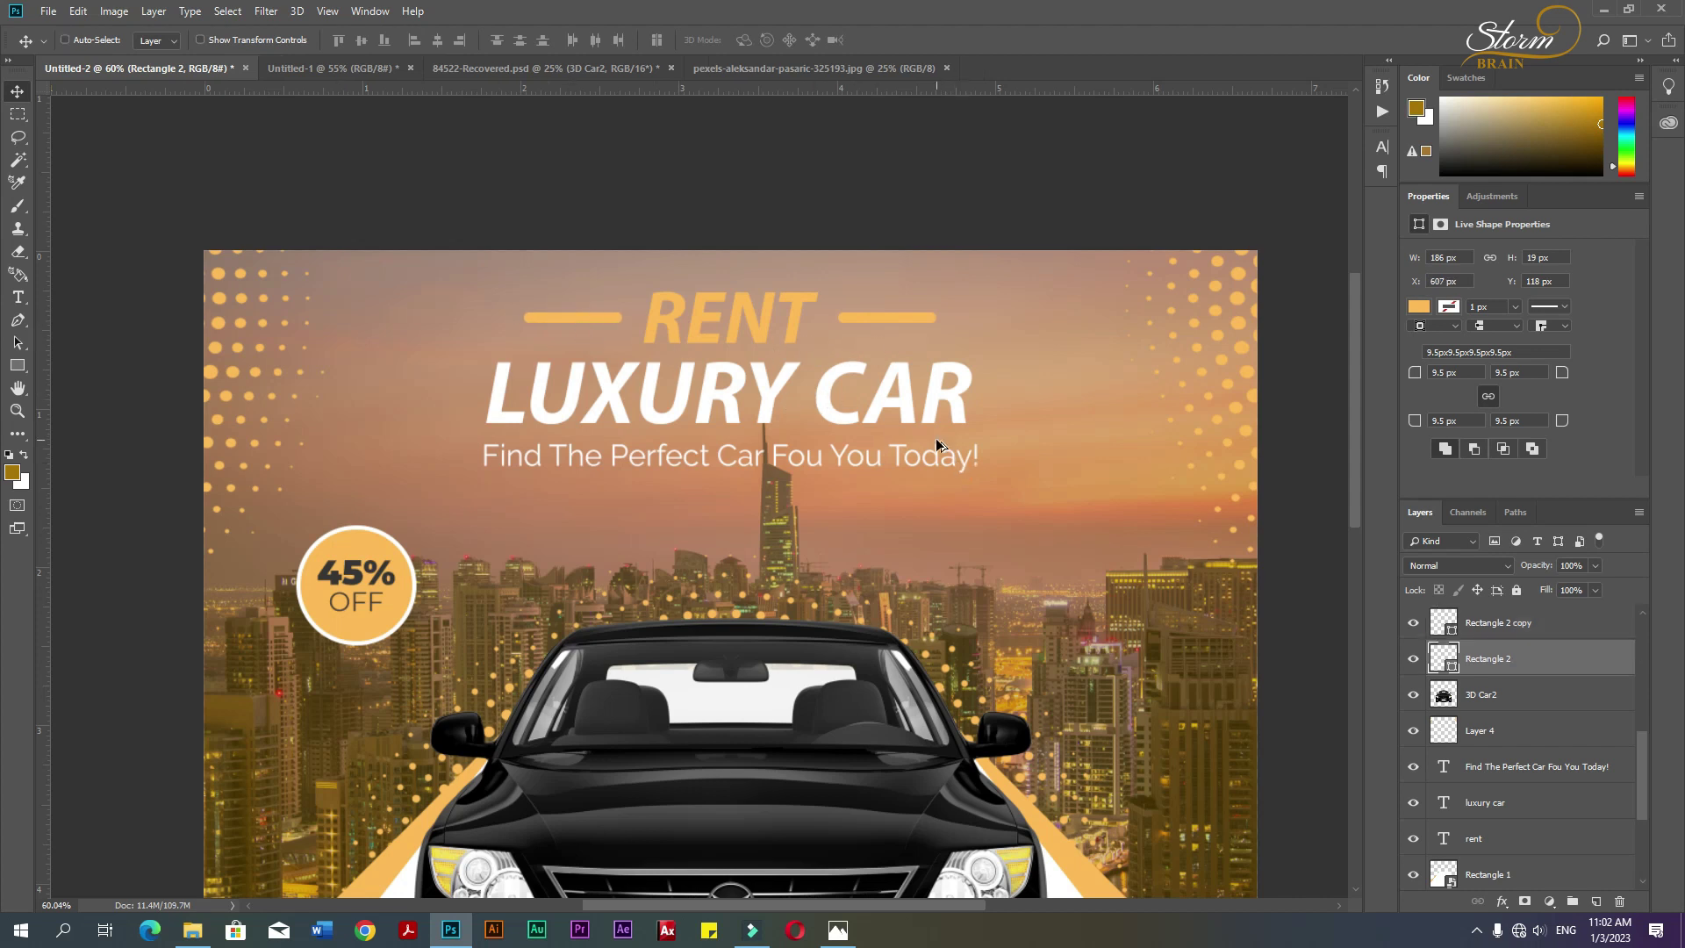
scroll(937, 445, "down", 3)
scroll(781, 373, "up", 5)
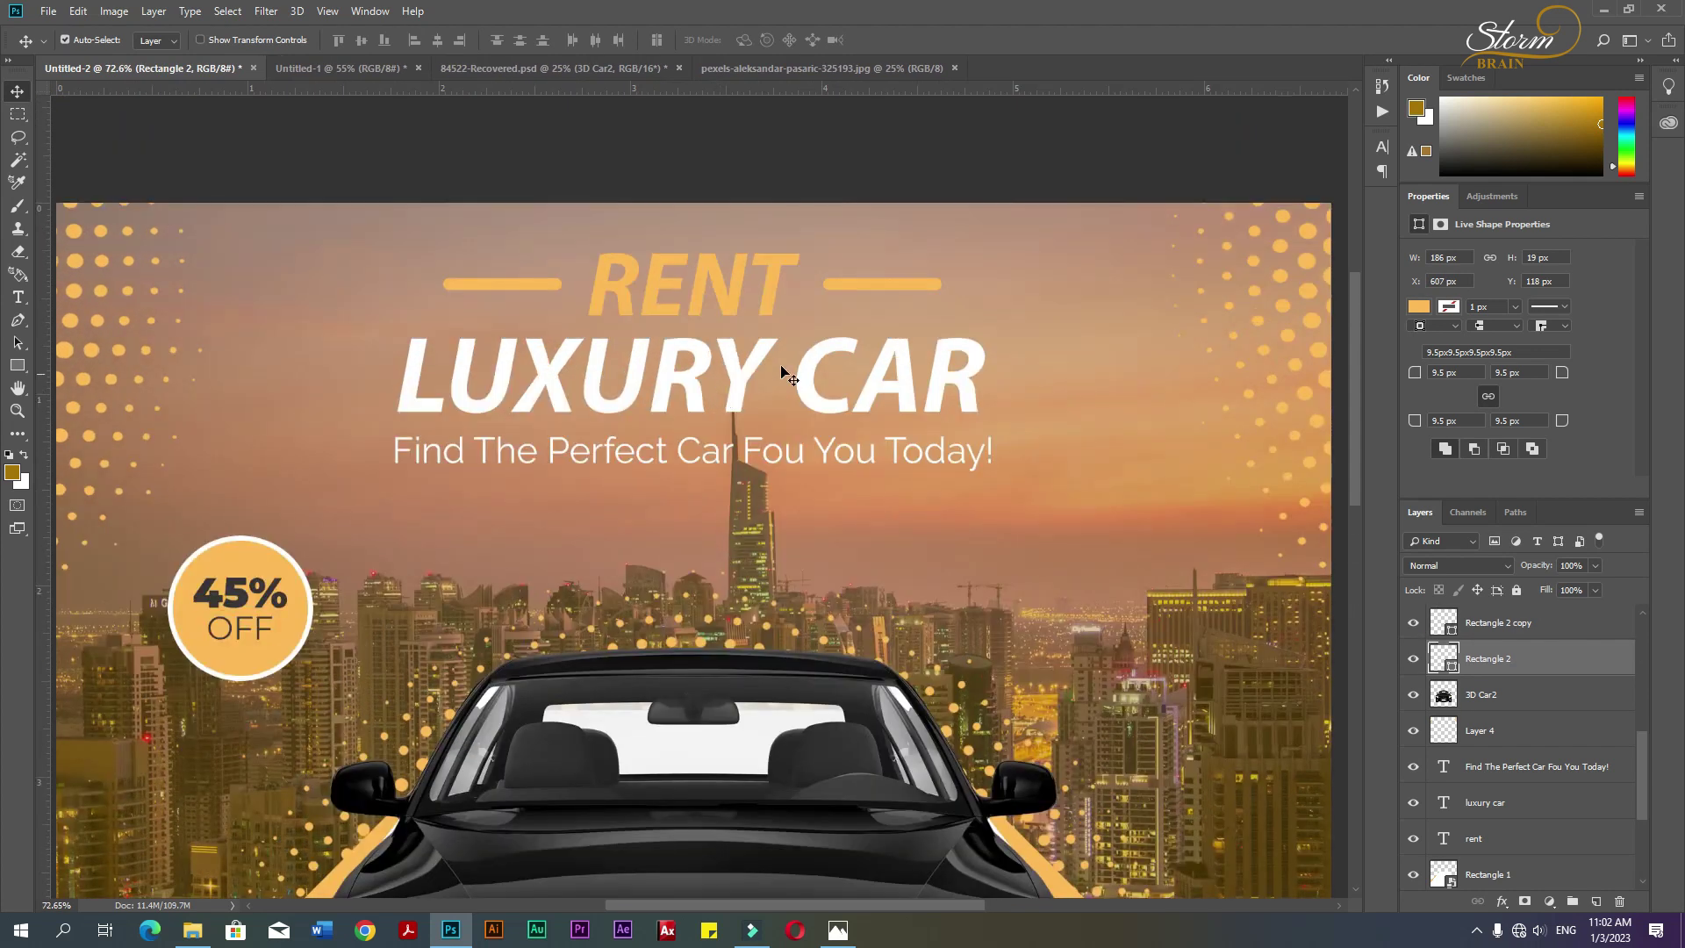
- Transform both orange bars together to make them thinner, about 15 px high
left_click(887, 288)
left_click(497, 293, "shift")
key("ctrl+t")
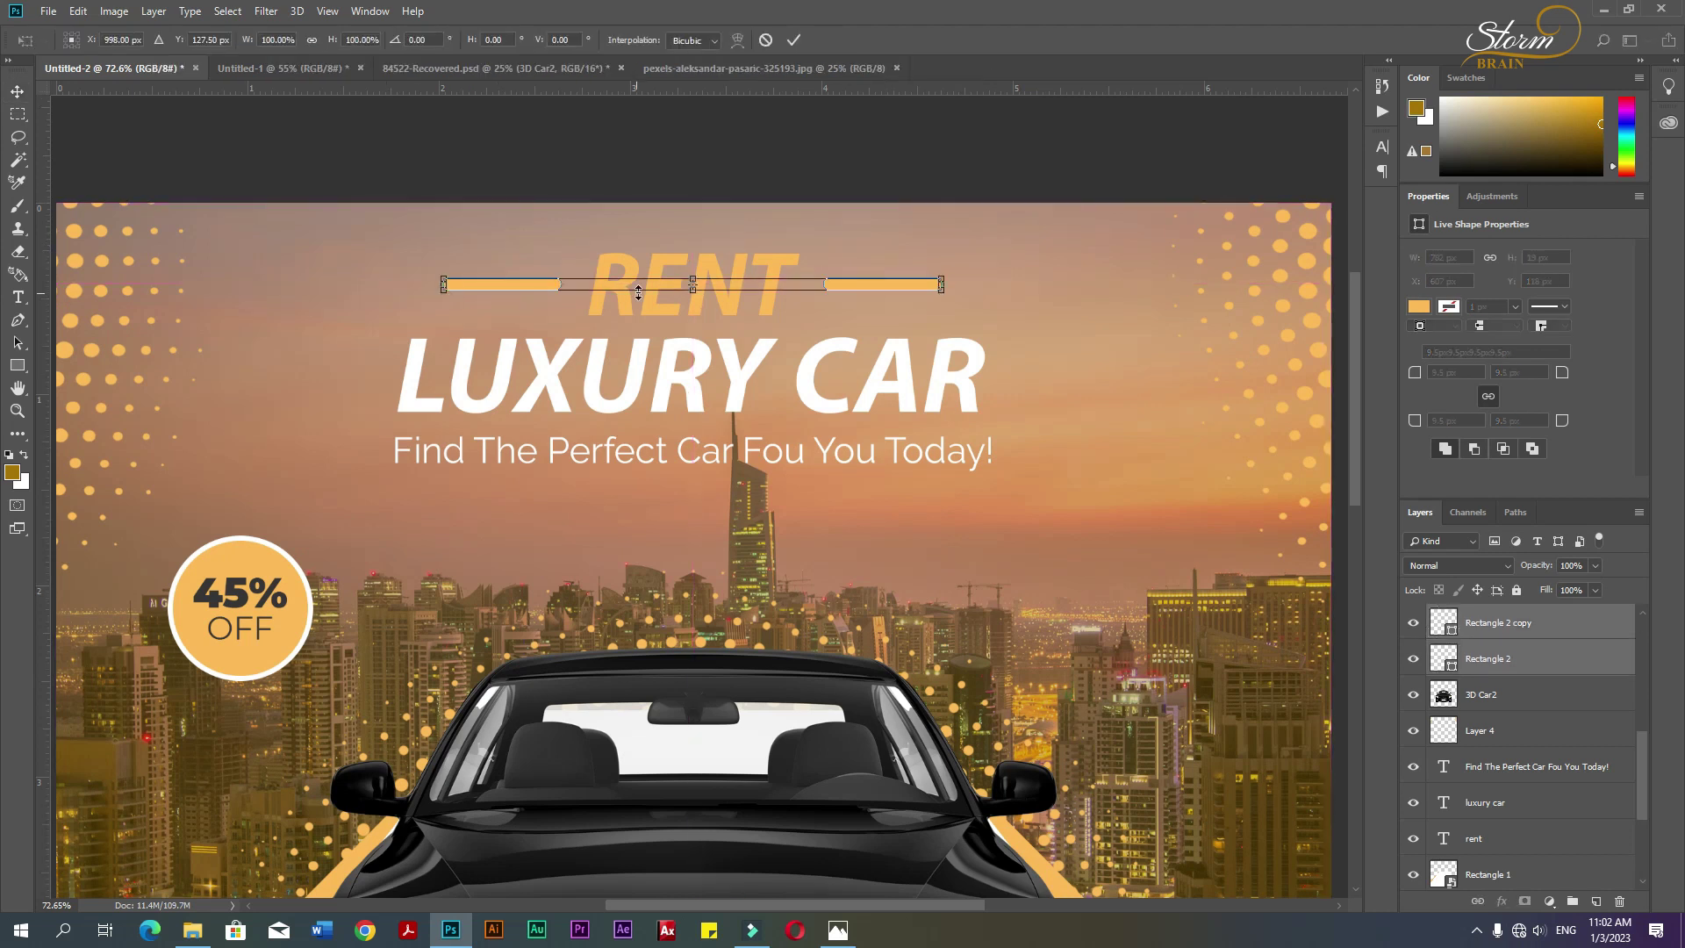
scroll(693, 292, "up", 4)
left_click_drag(691, 265, 691, 287)
key("Return")
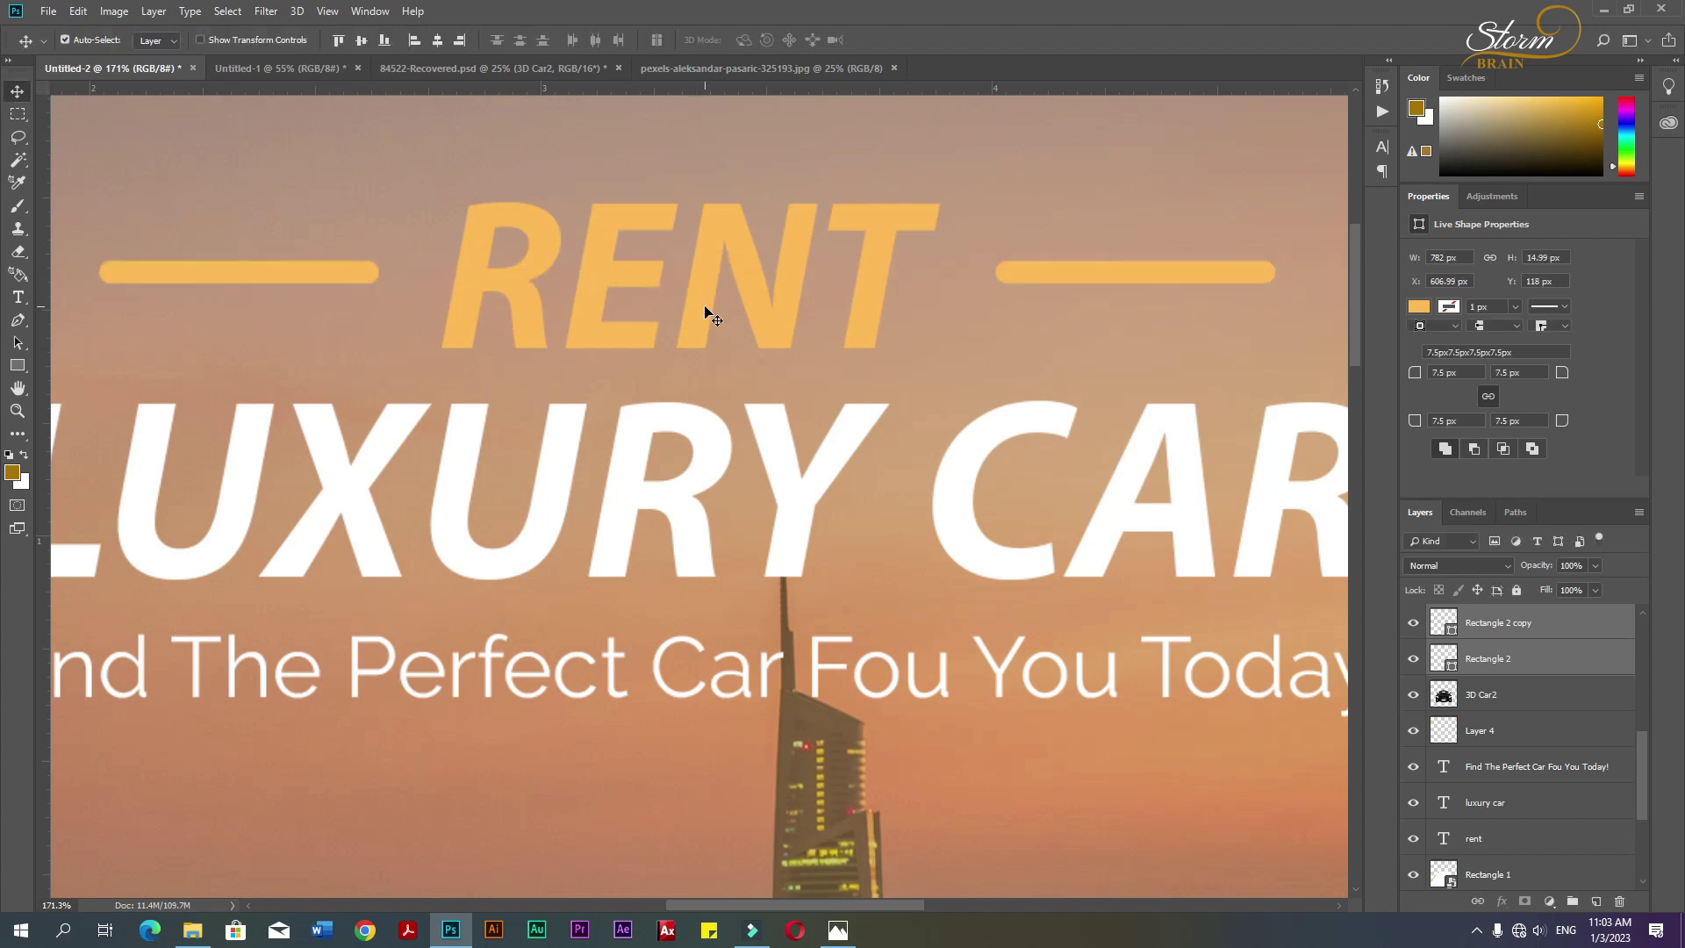
- Lower both orange bars toward the baseline of the RENT heading, to about Y 153 px
scroll(689, 314, "down", 4)
scroll(689, 323, "up", 1)
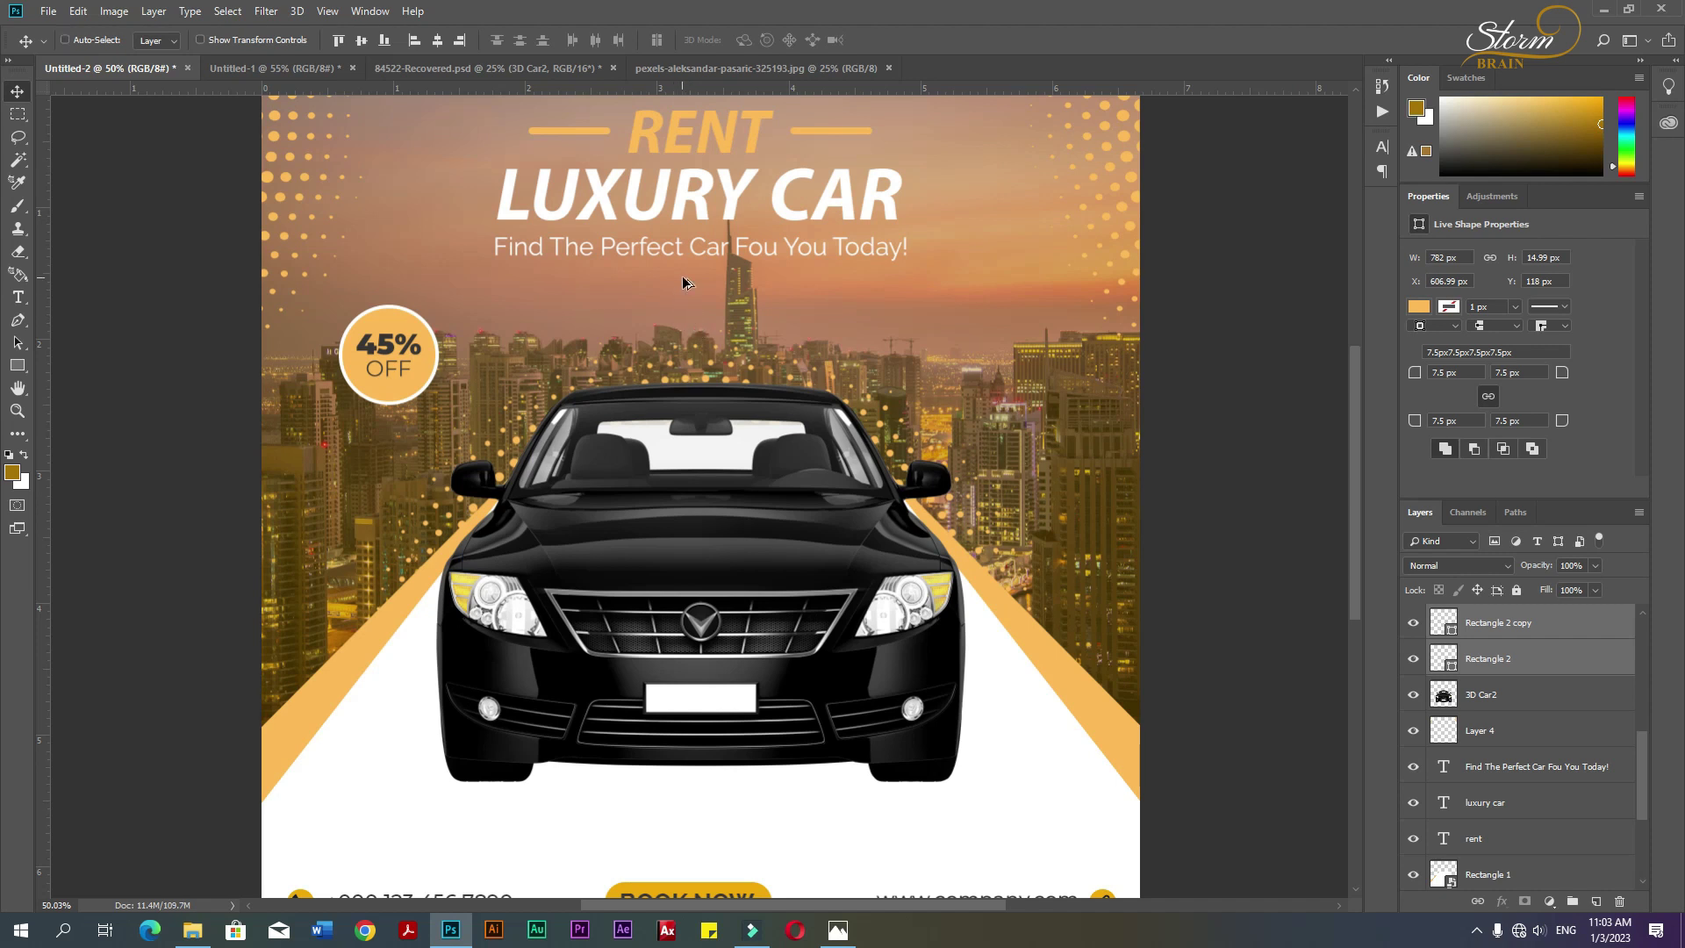
scroll(686, 278, "down", 2)
key("shift+Down")
key("shift+Down")
key("shift+Down")
key("shift+Down")
key("shift+Down")
key("Up")
key("Up")
key("Up")
key("Up")
key("Up")
key("Up")
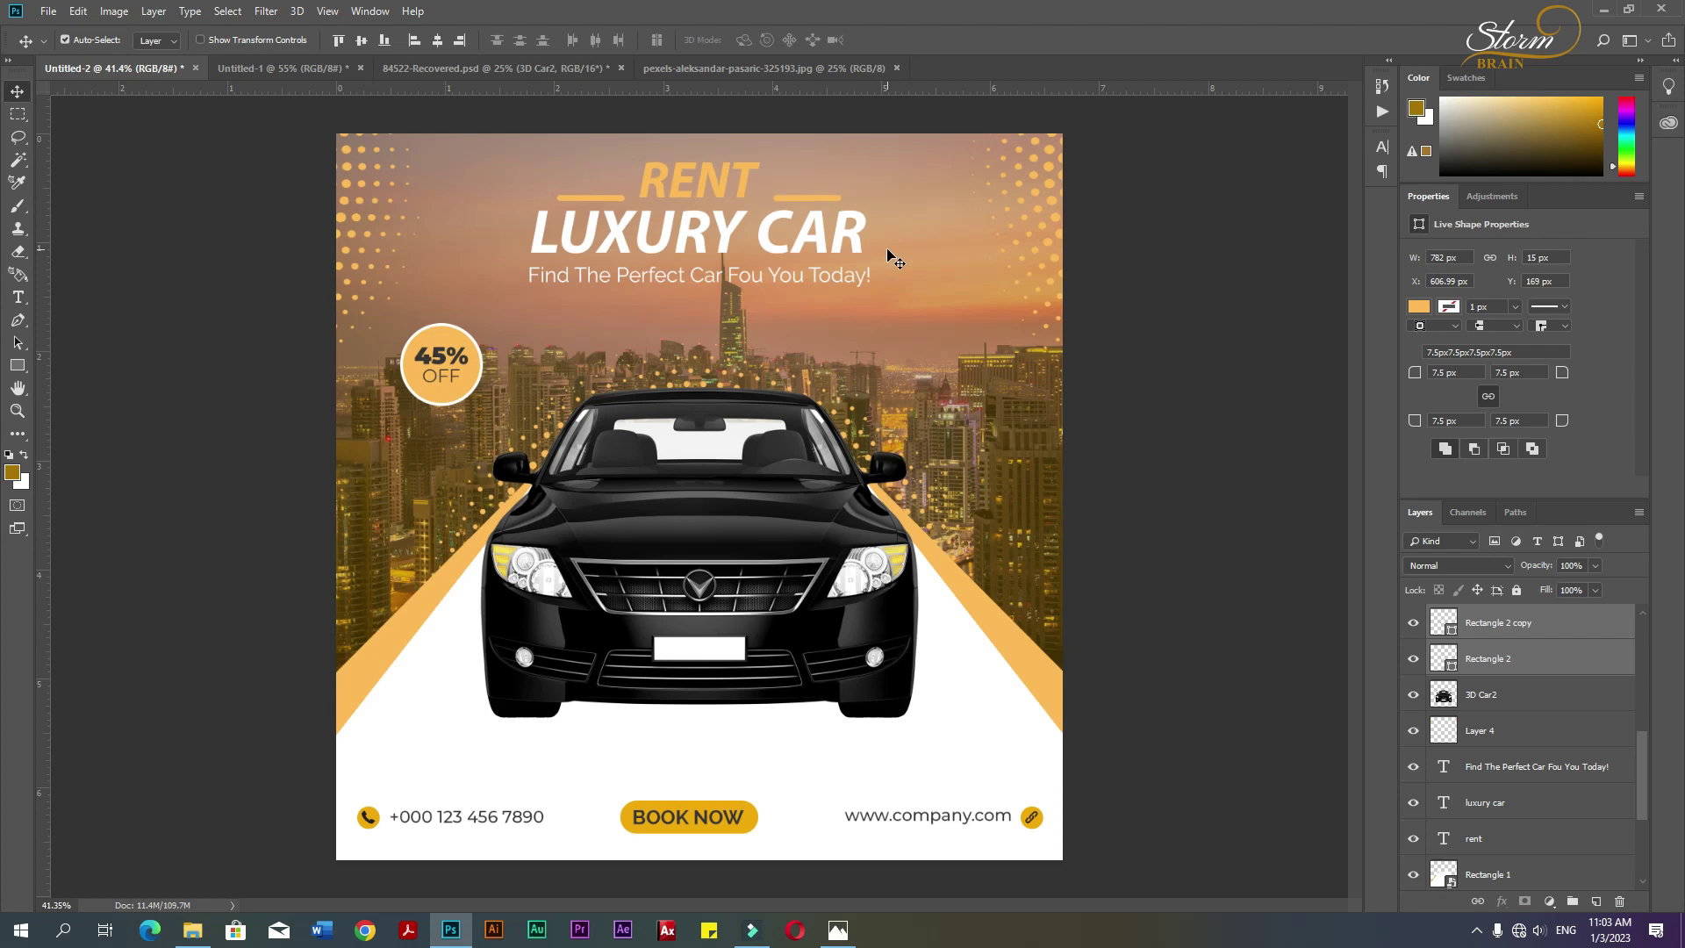
key("Up")
key("Up")
key("Up")
left_click_drag(786, 194, 786, 190)
- Fine-tune the position of both orange bars to about X 601 px and Y 161 px, then deselect
key("ctrl+t")
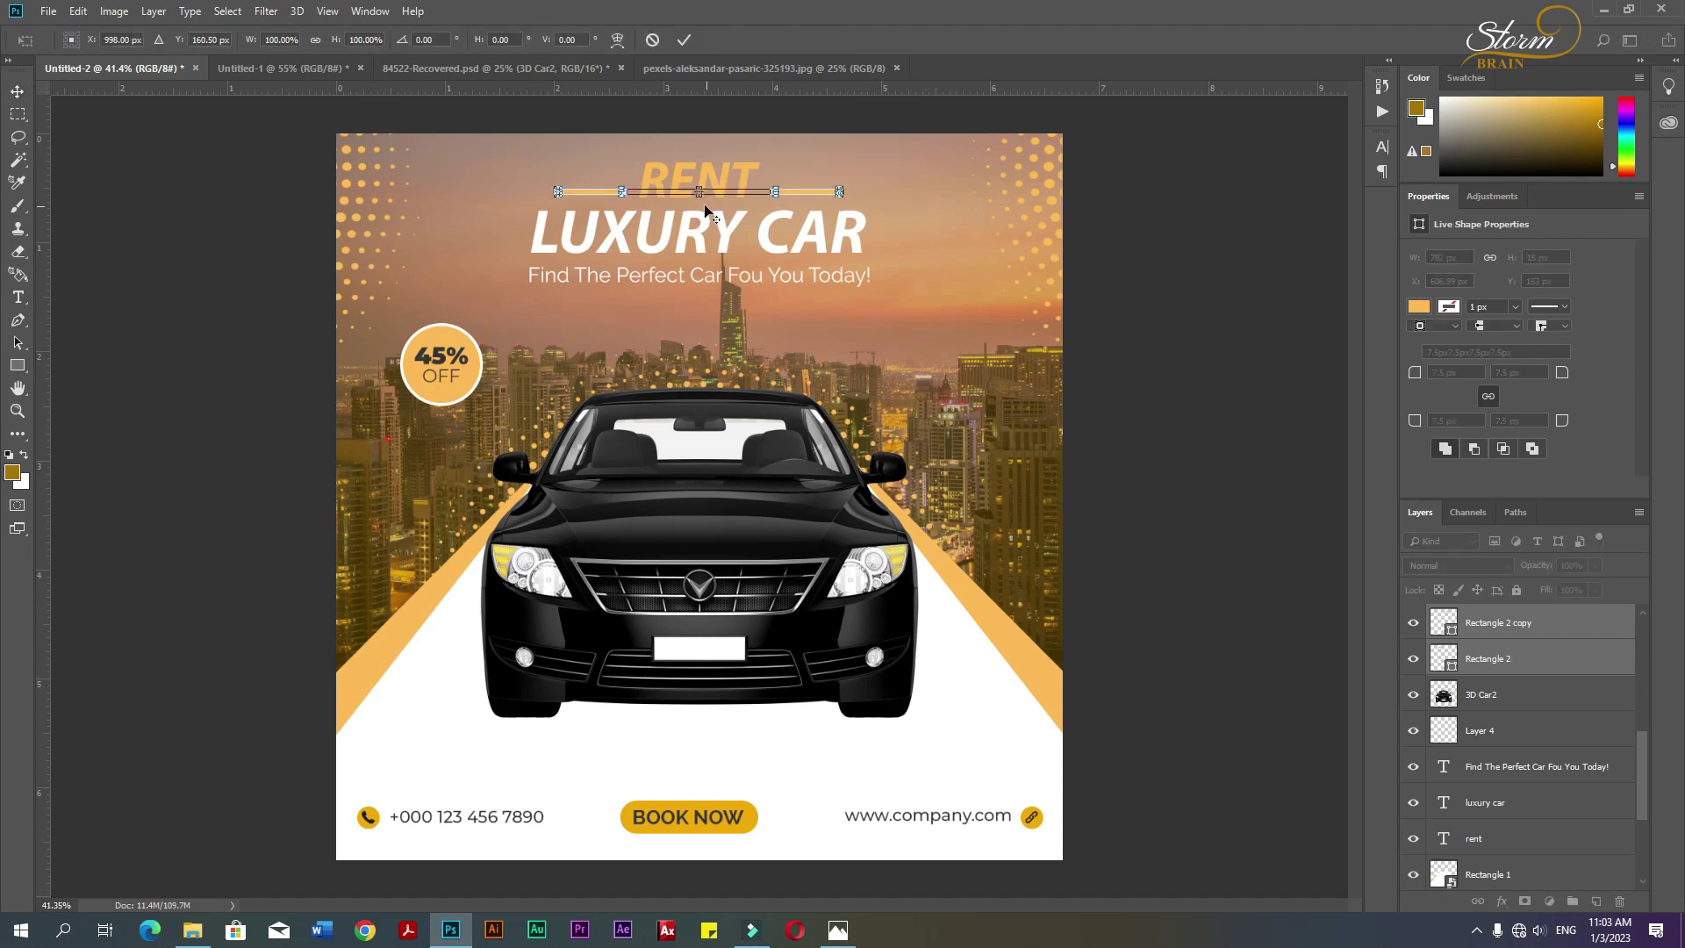
scroll(708, 228, "up", 11)
scroll(776, 207, "up", 3)
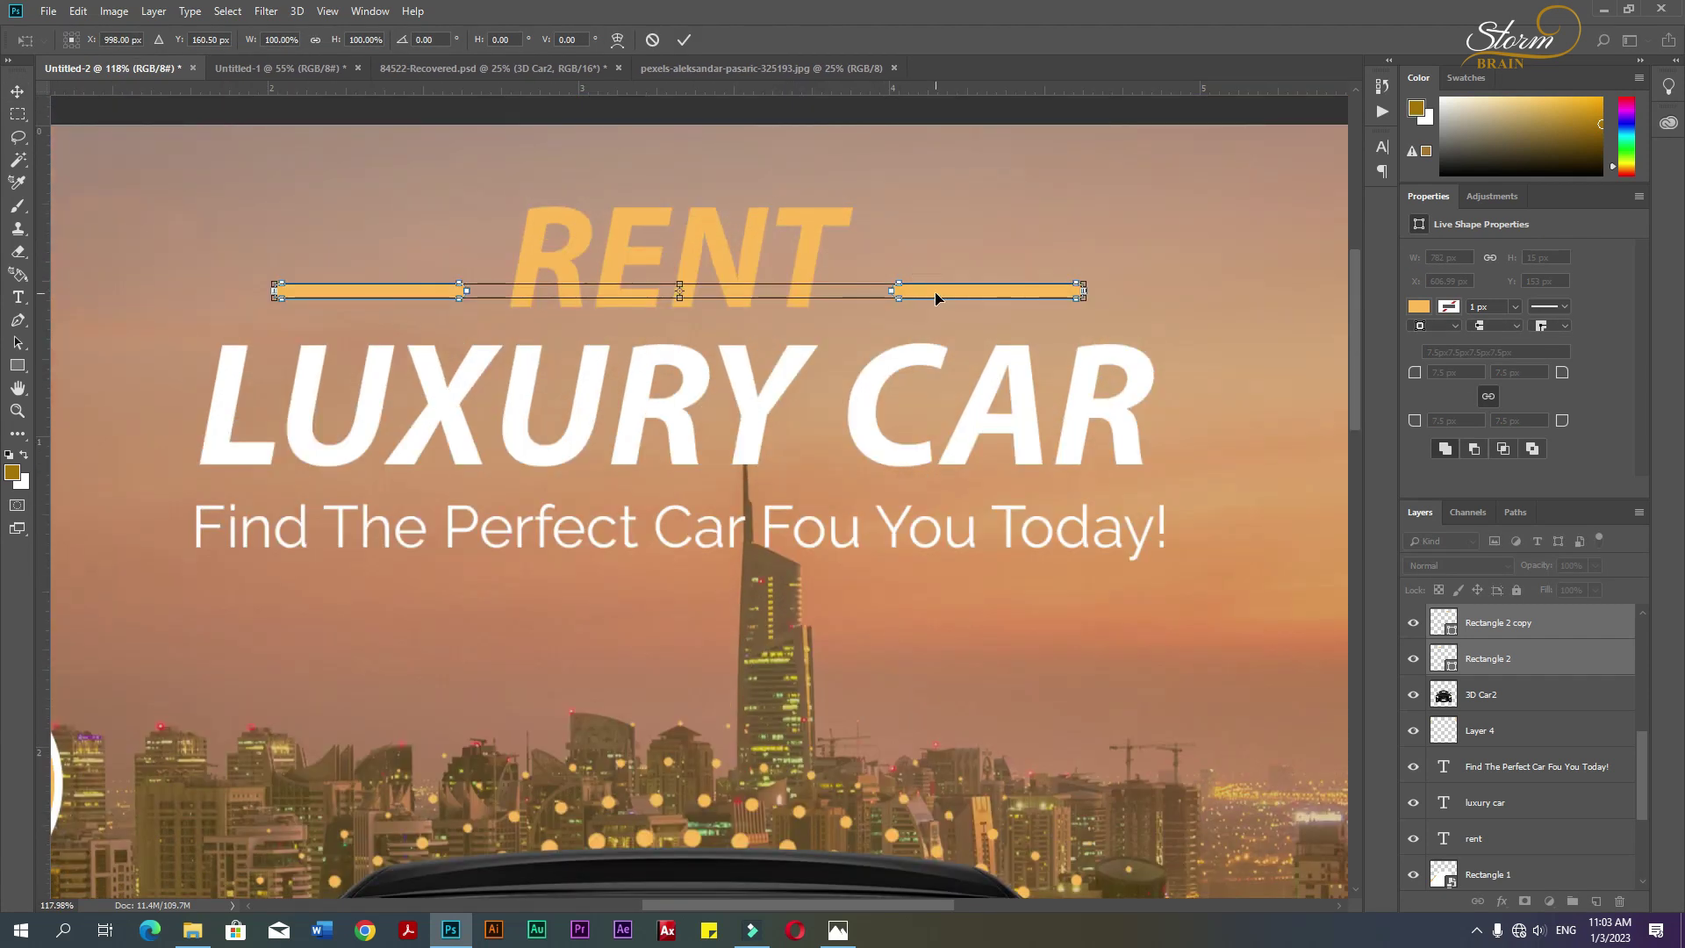
left_click_drag(934, 291, 930, 300)
key("Return")
key("Left")
scroll(919, 313, "down", 7)
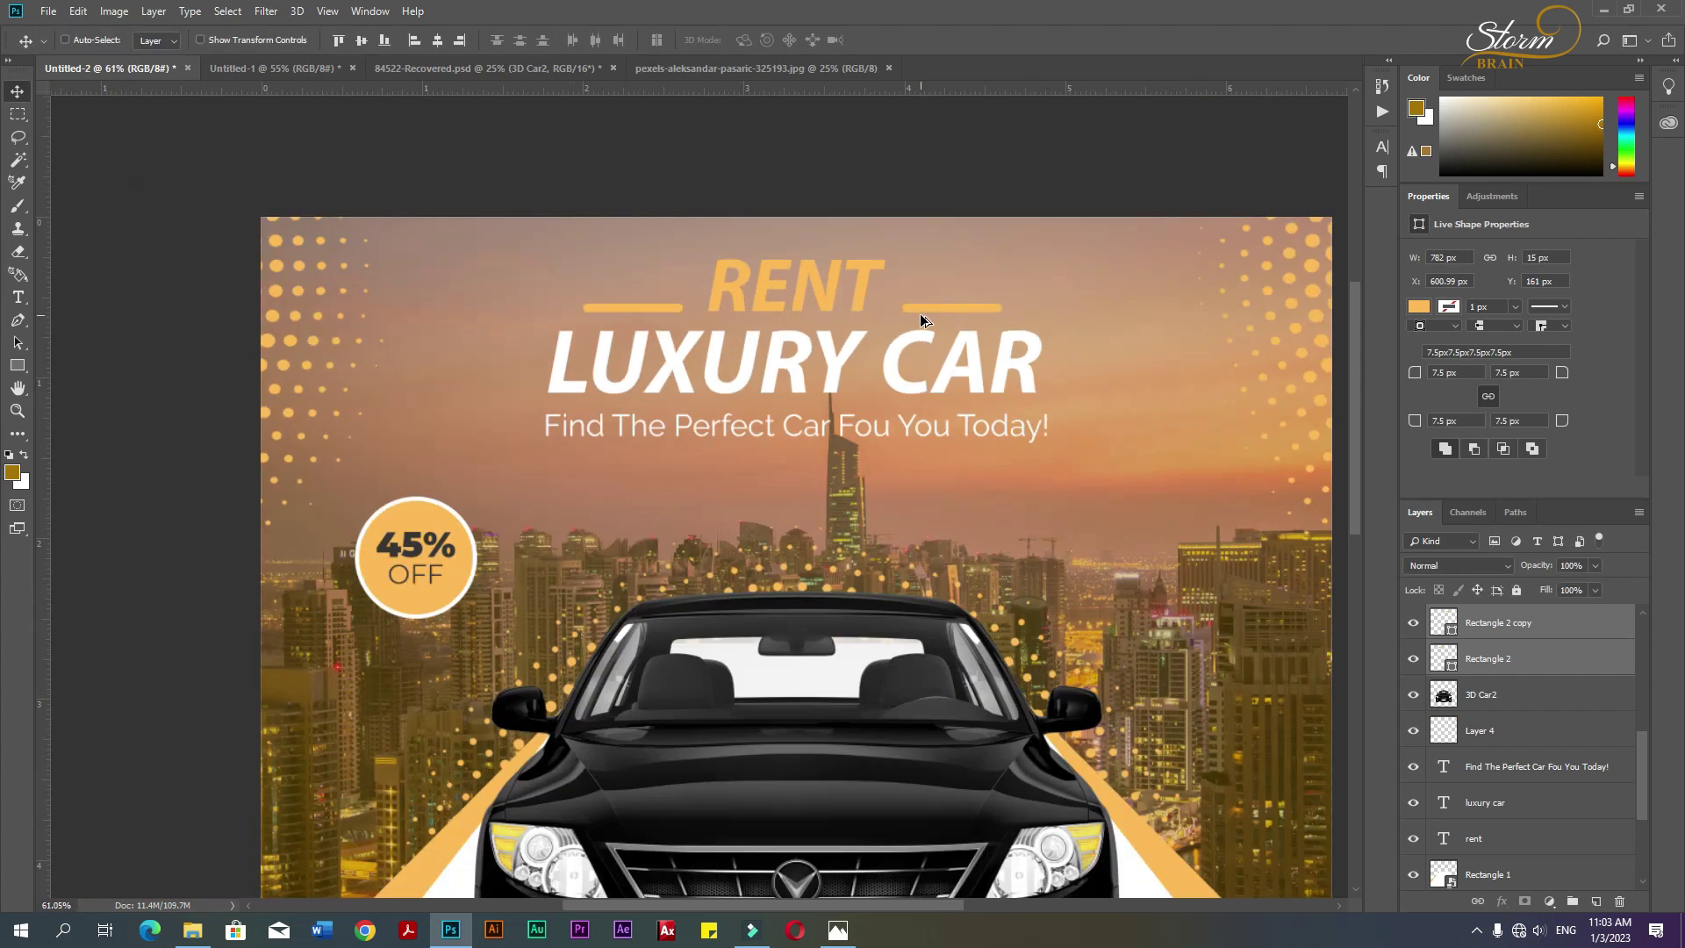
left_click(1180, 422, "ctrl")
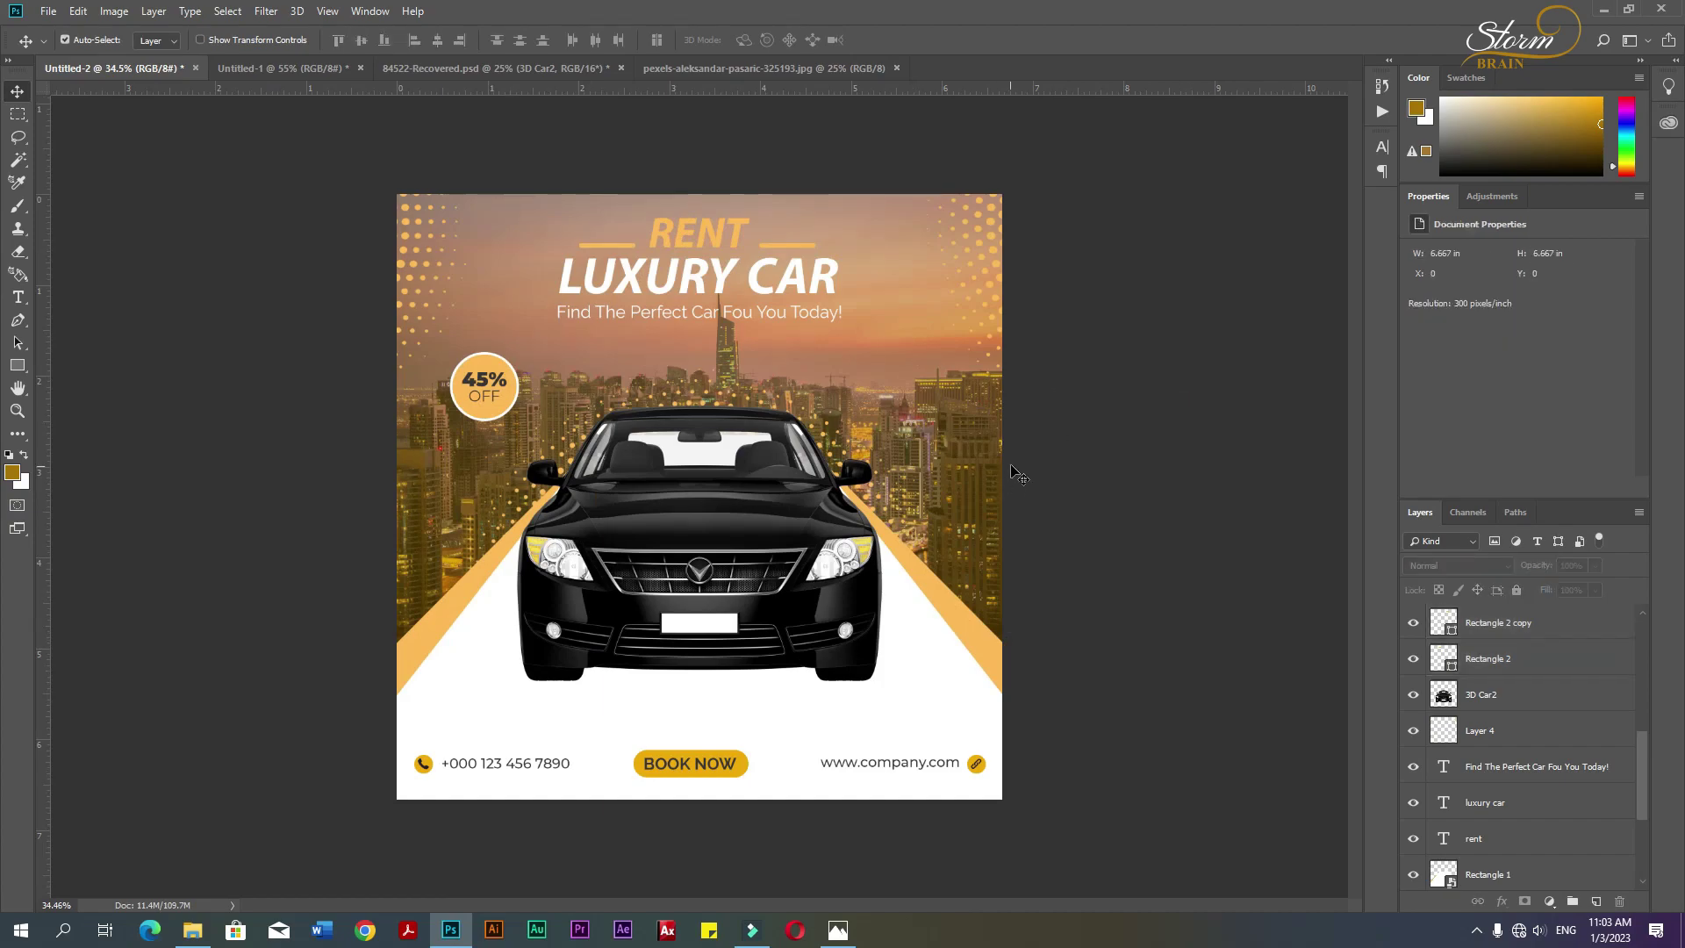